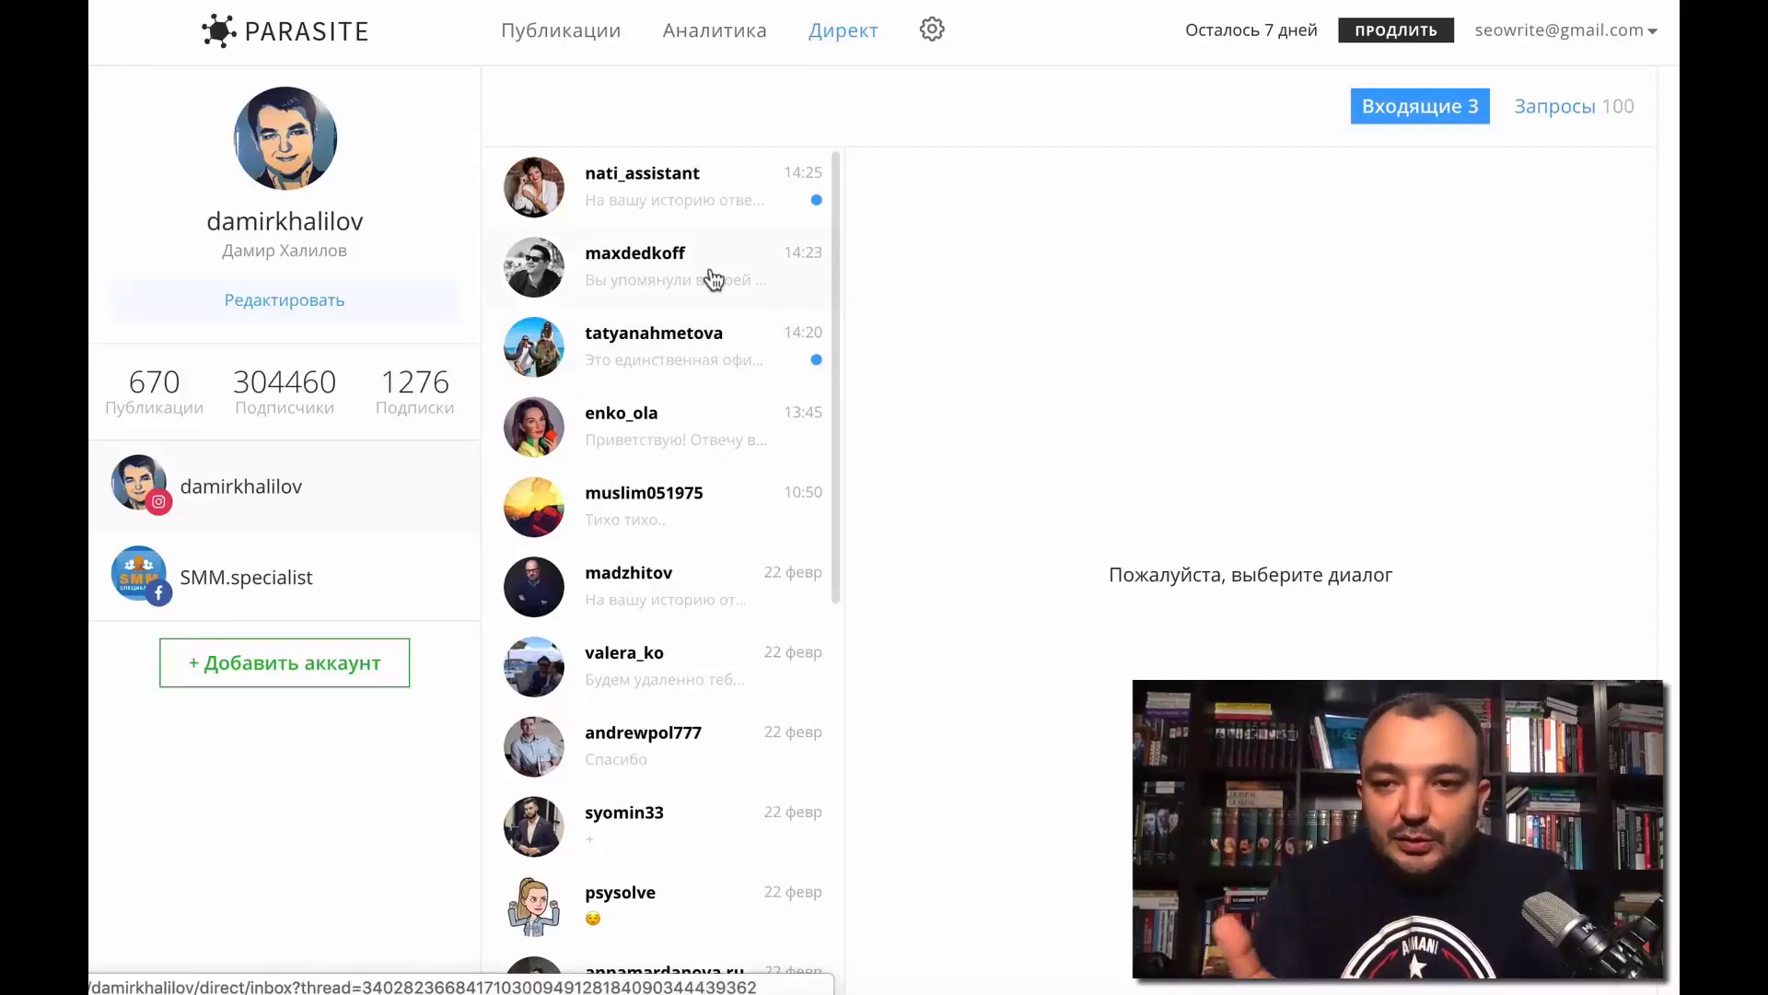
# - Look through the Direct inbox and open the account's scheduled publications
pyautogui.scroll(-1, 1246, 652)
pyautogui.scroll(1, 1246, 652)
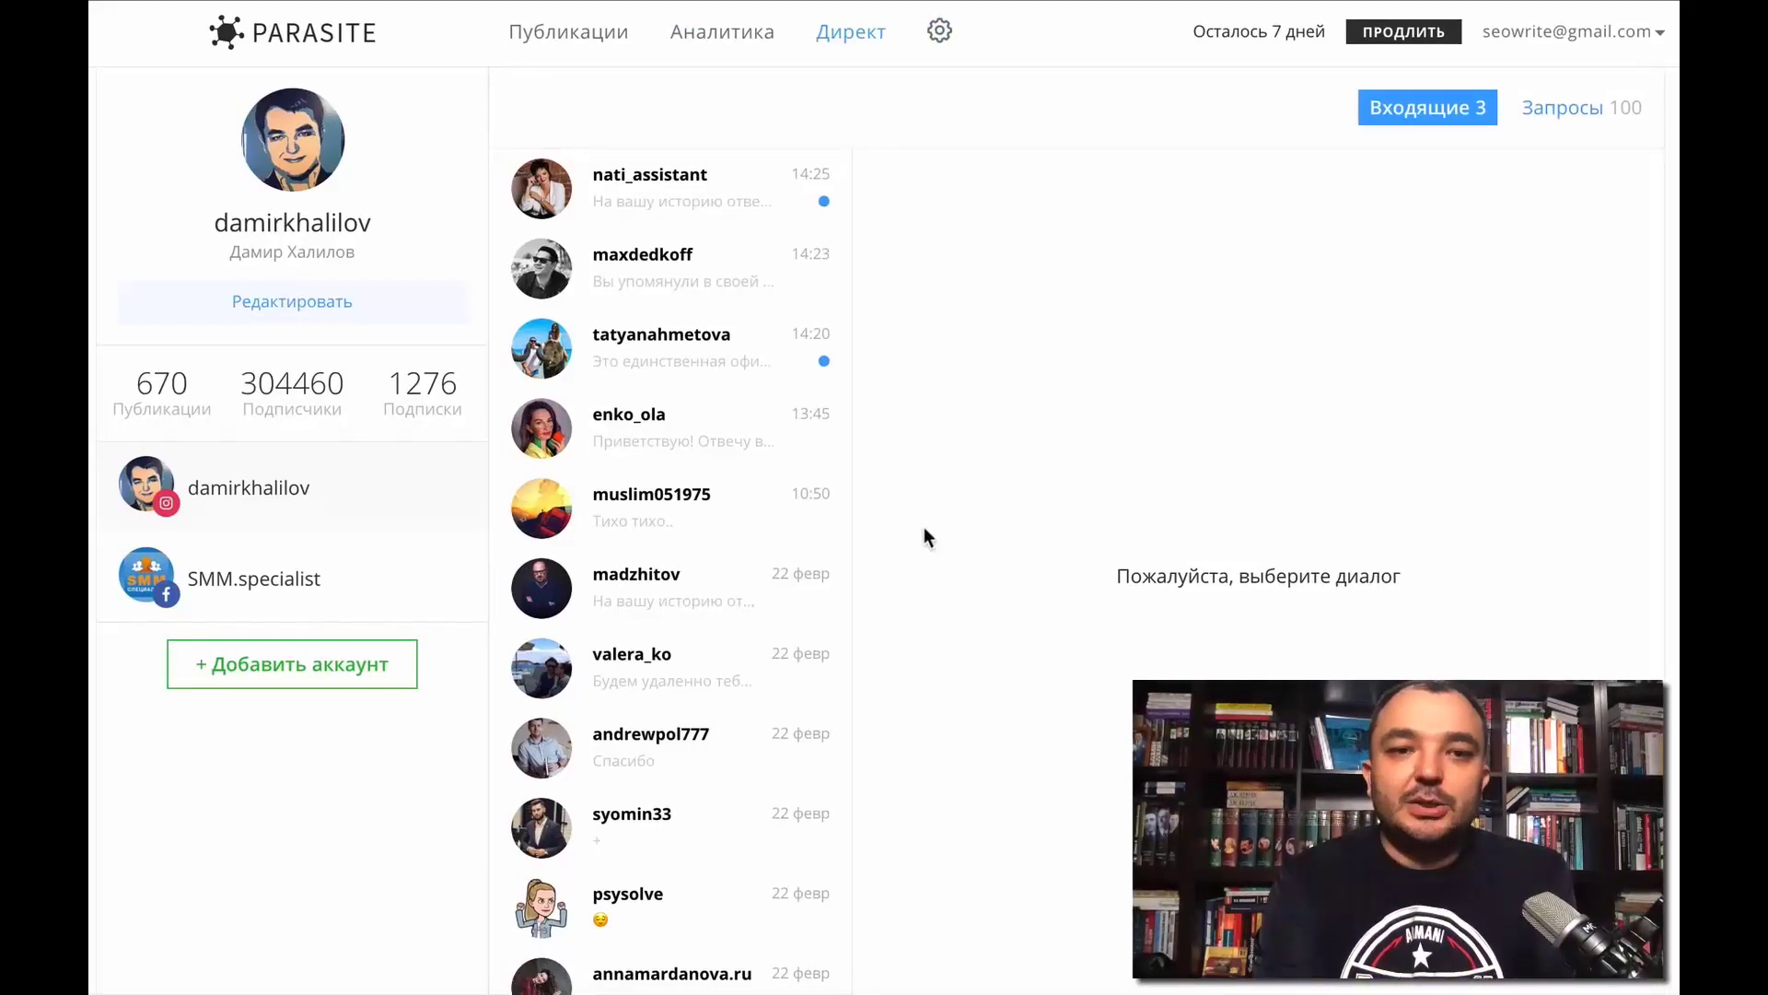
pyautogui.click(582, 39)
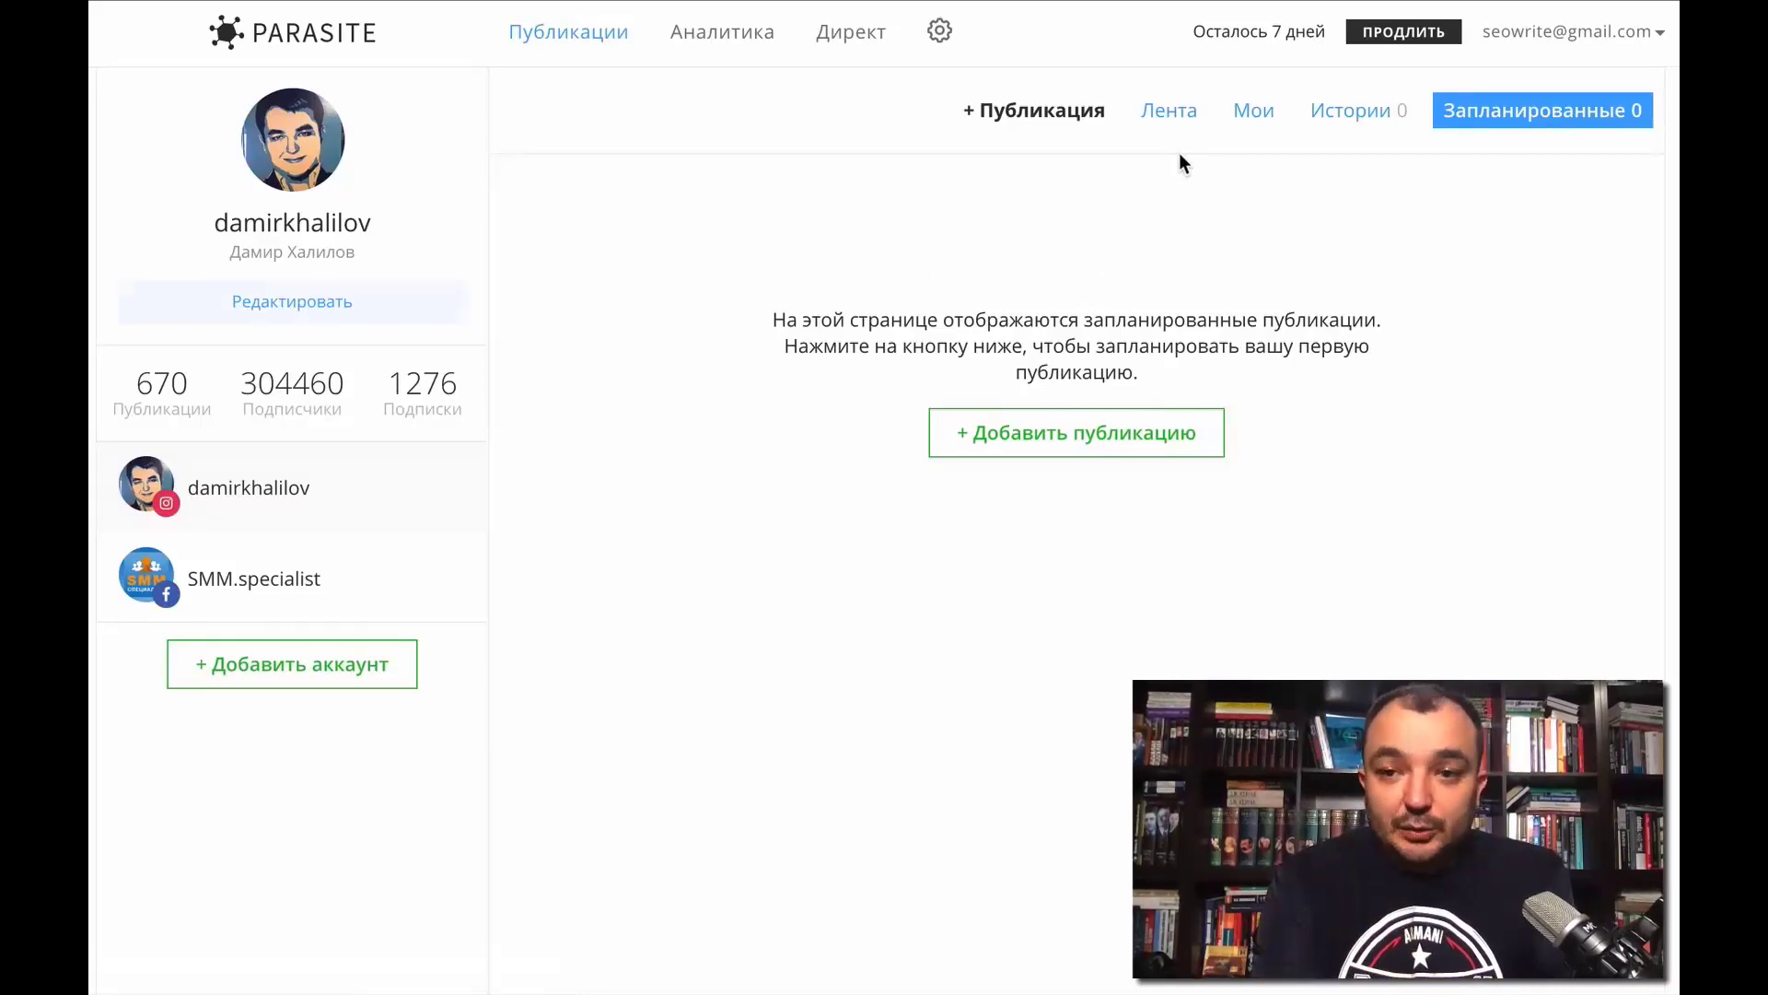
# - Examine the account's audience analytics for followers, likes and comments
pyautogui.click(717, 46)
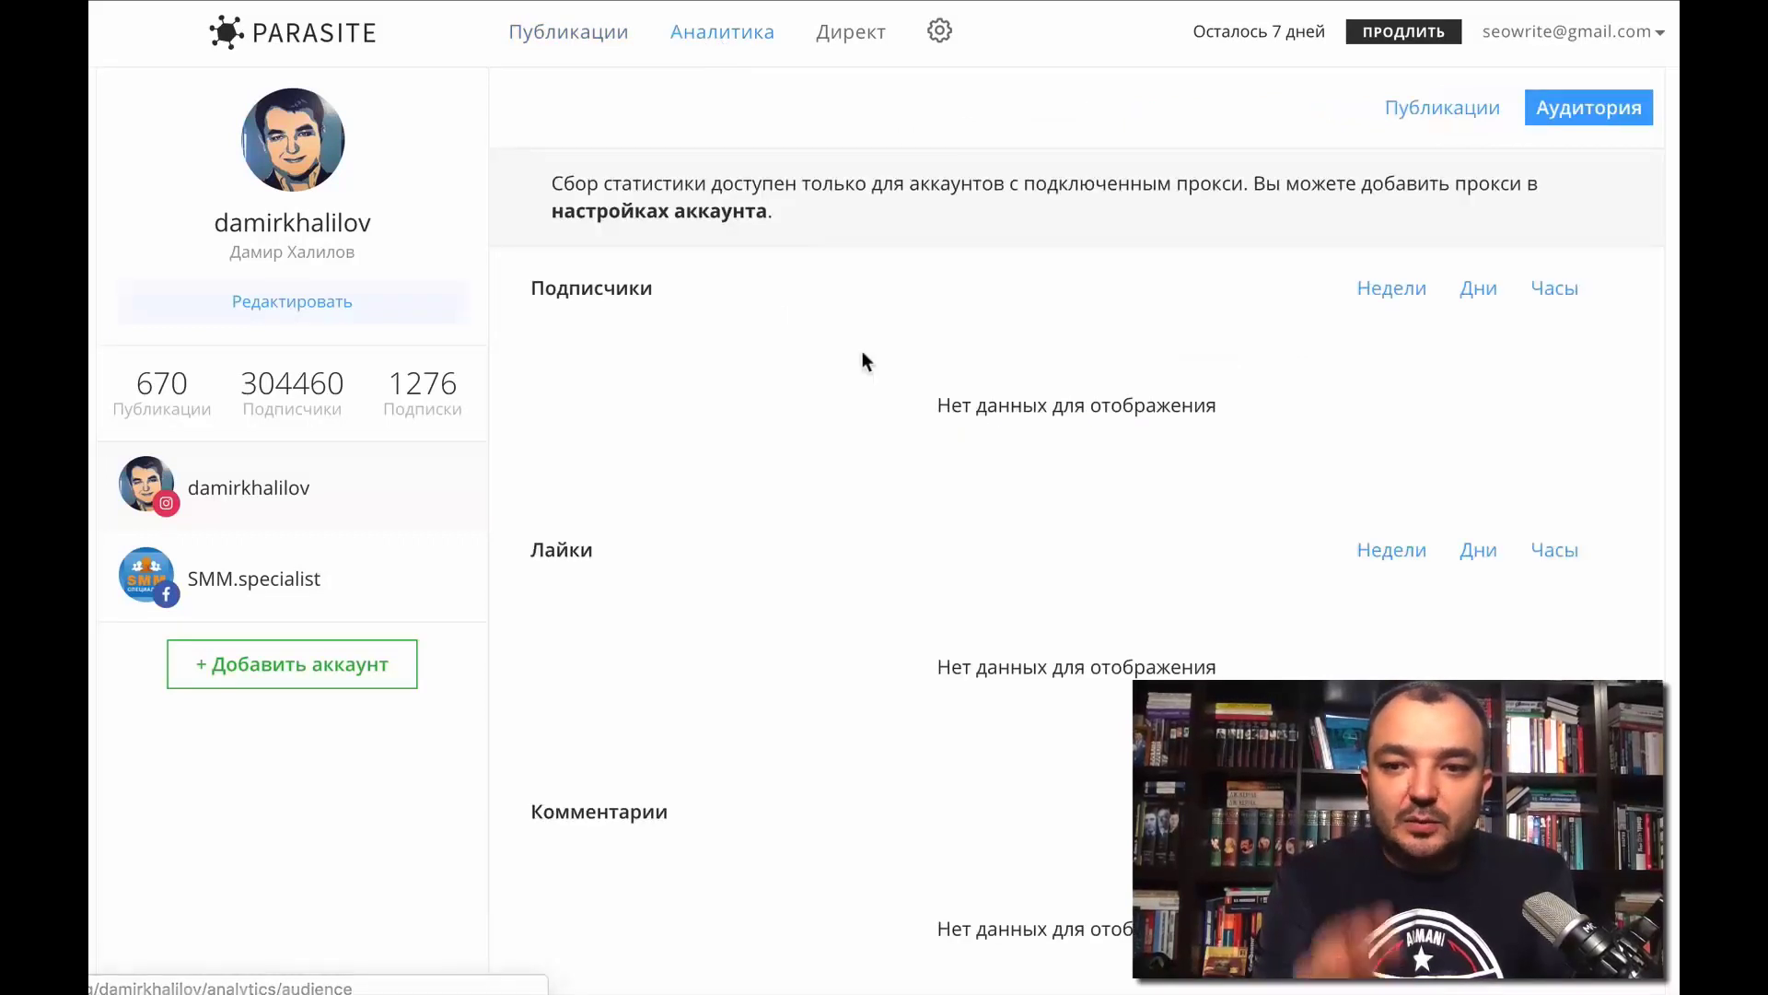
pyautogui.scroll(-2, 862, 350)
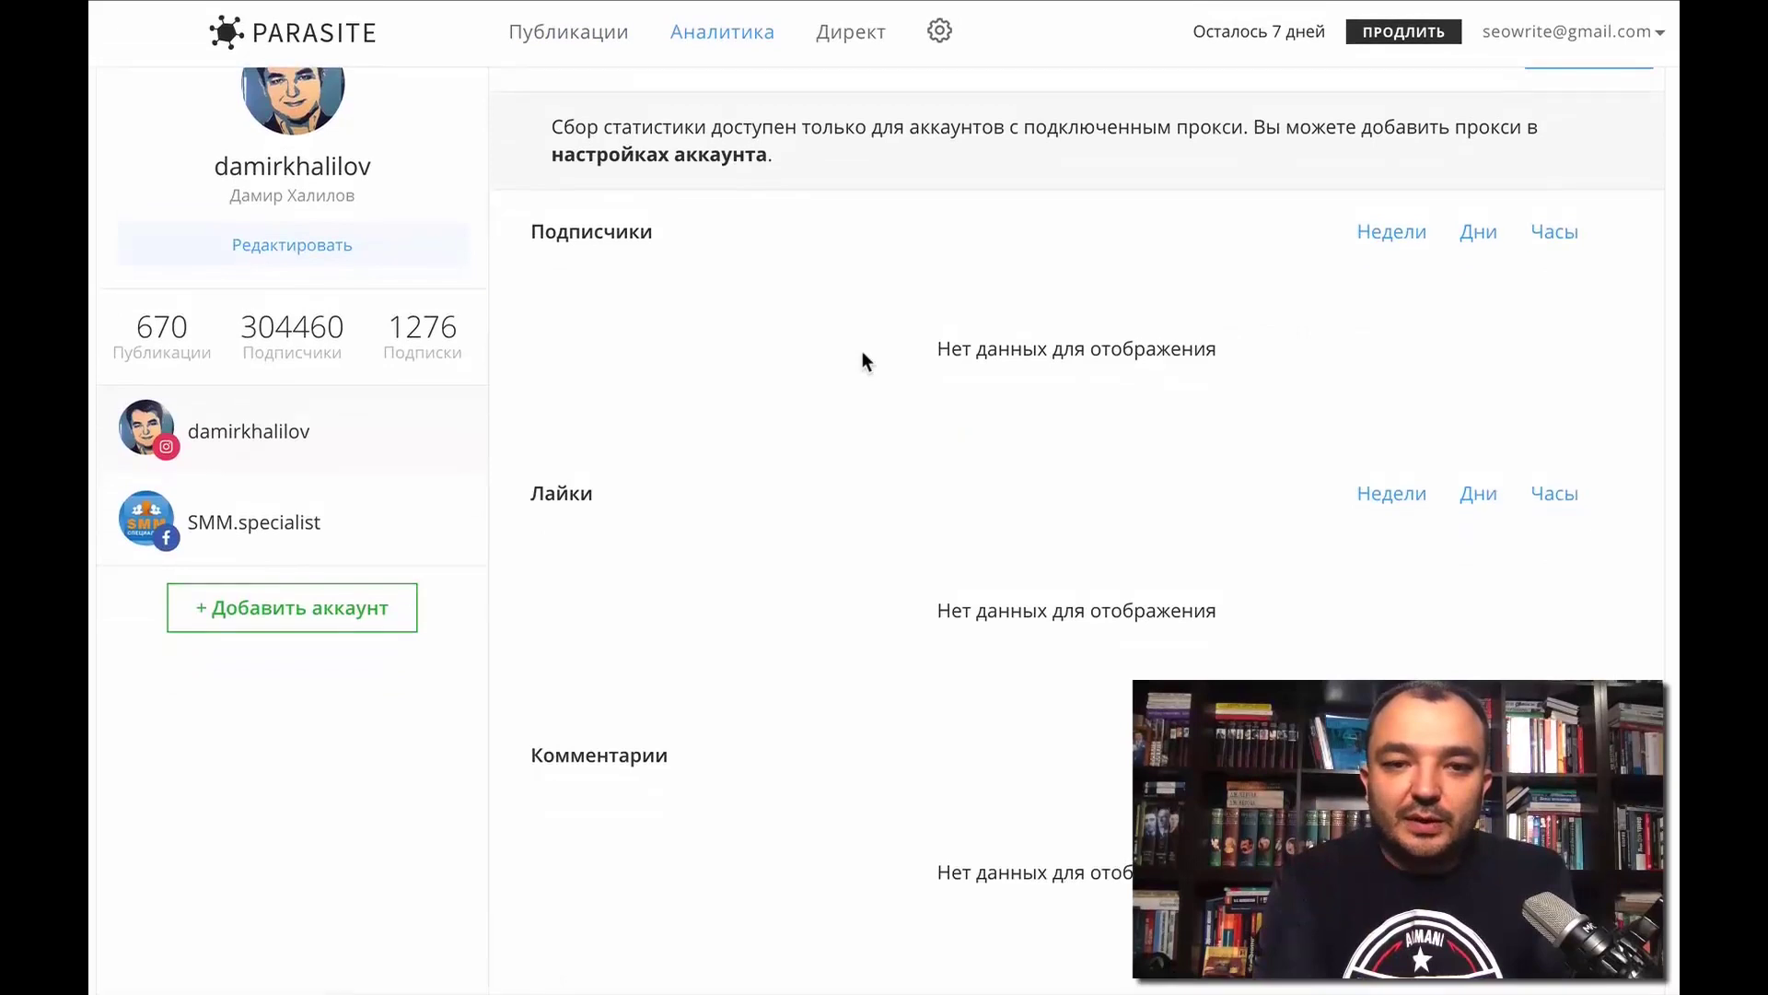
pyautogui.scroll(2, 862, 351)
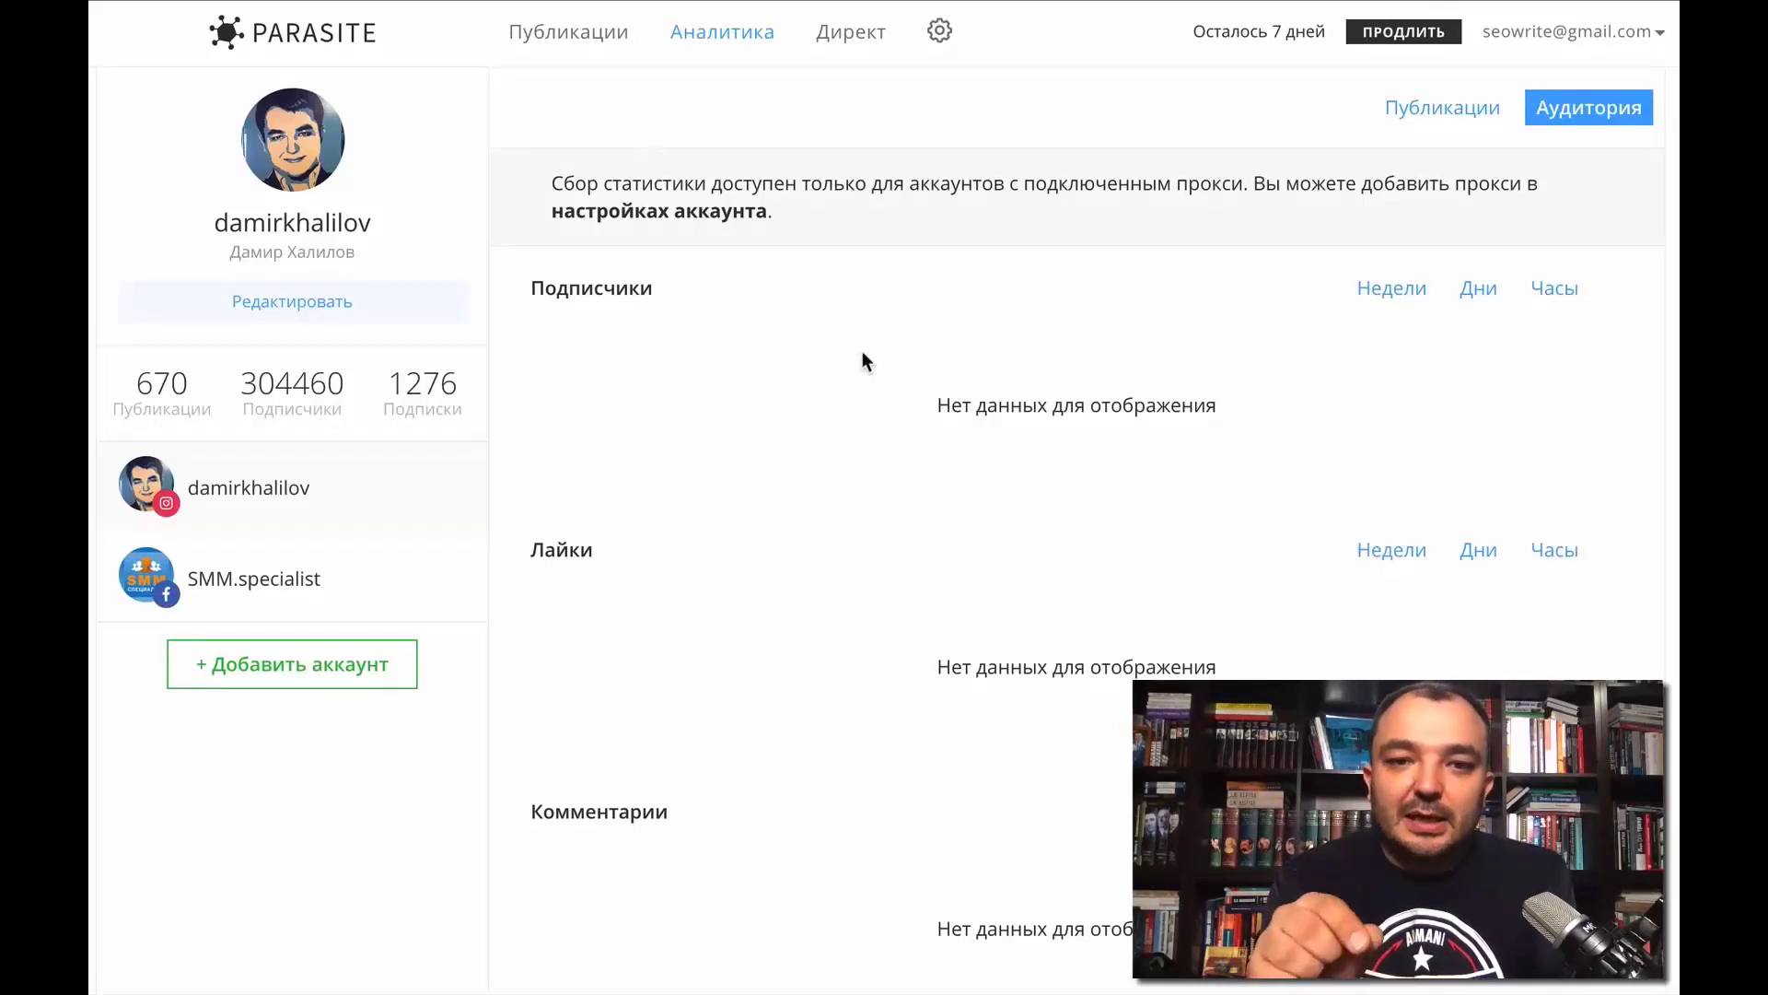
pyautogui.scroll(-1, 862, 352)
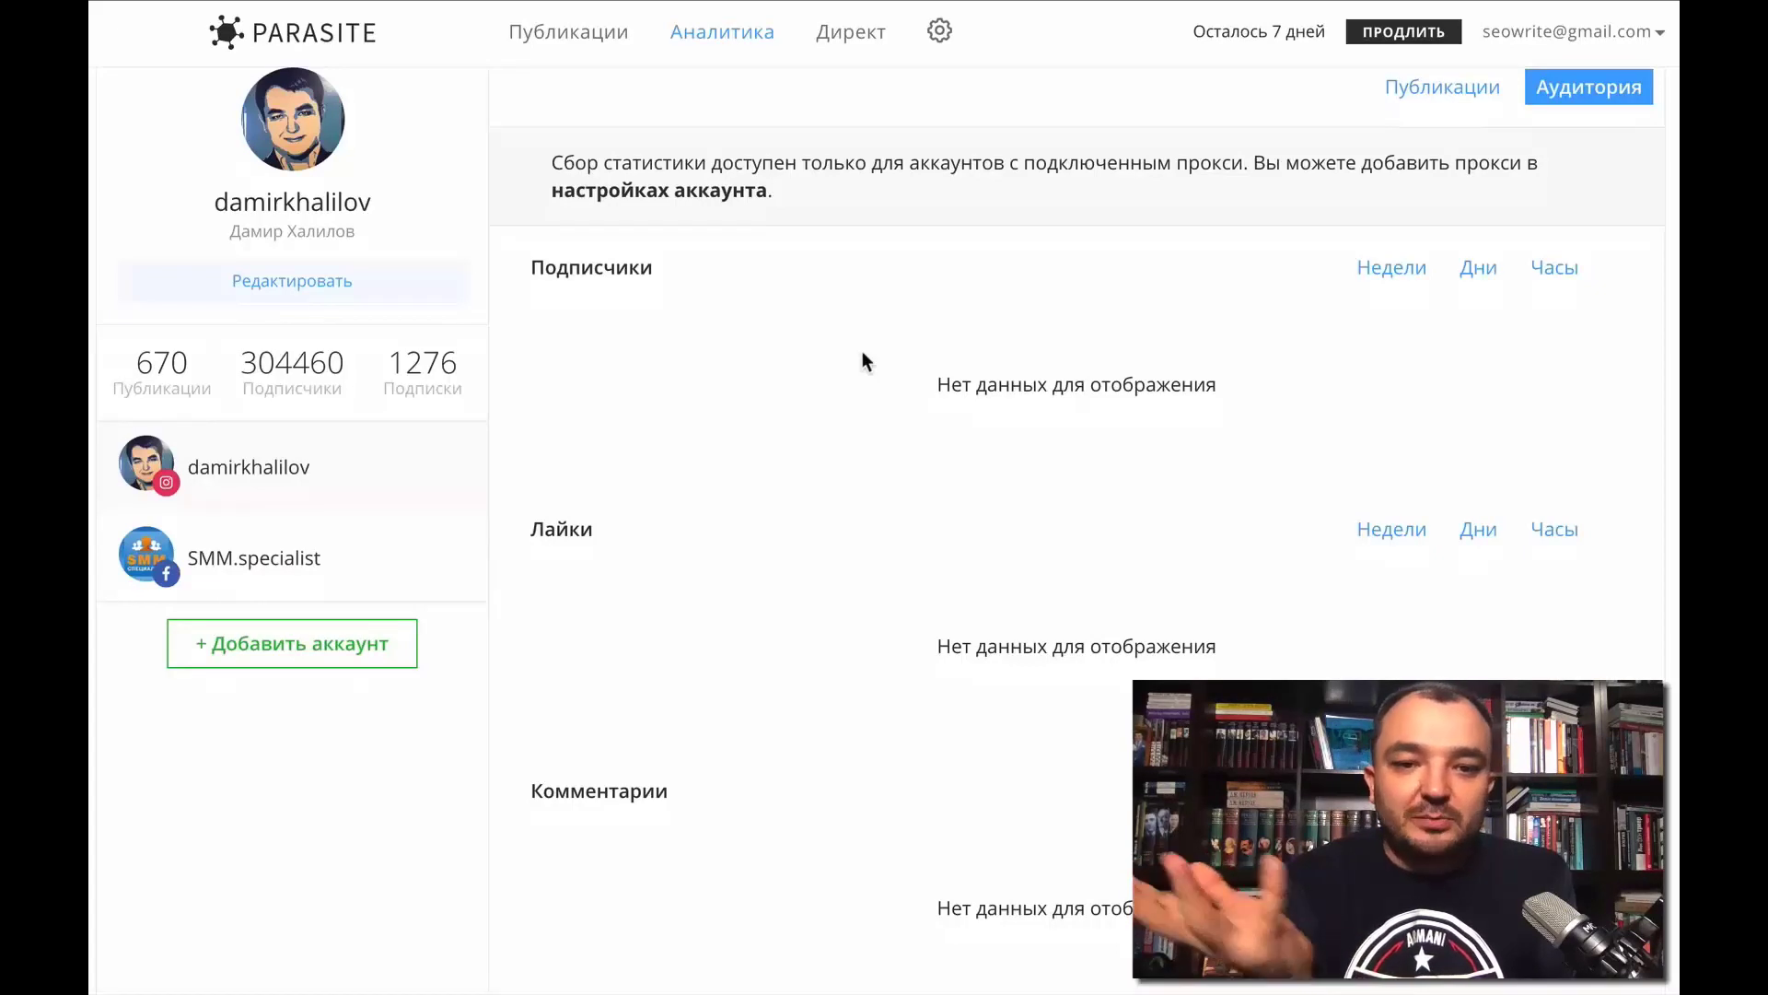
pyautogui.scroll(-1, 862, 351)
pyautogui.scroll(2, 862, 351)
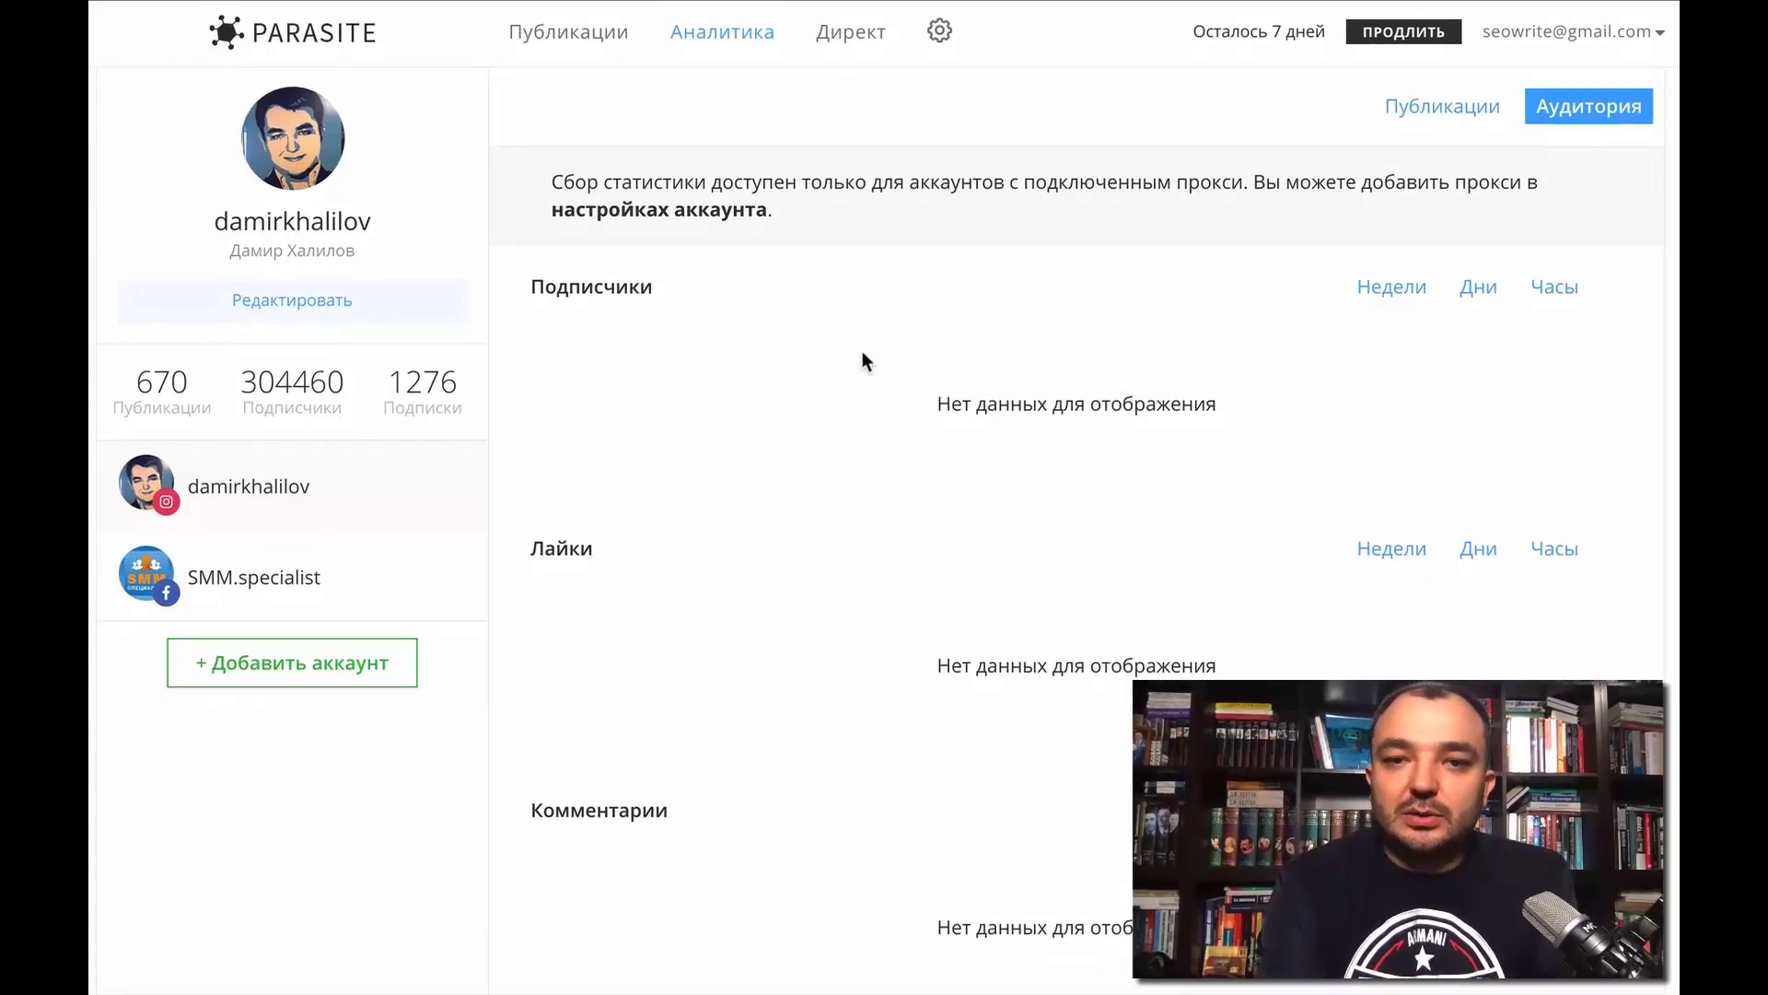
pyautogui.scroll(-1, 913, 227)
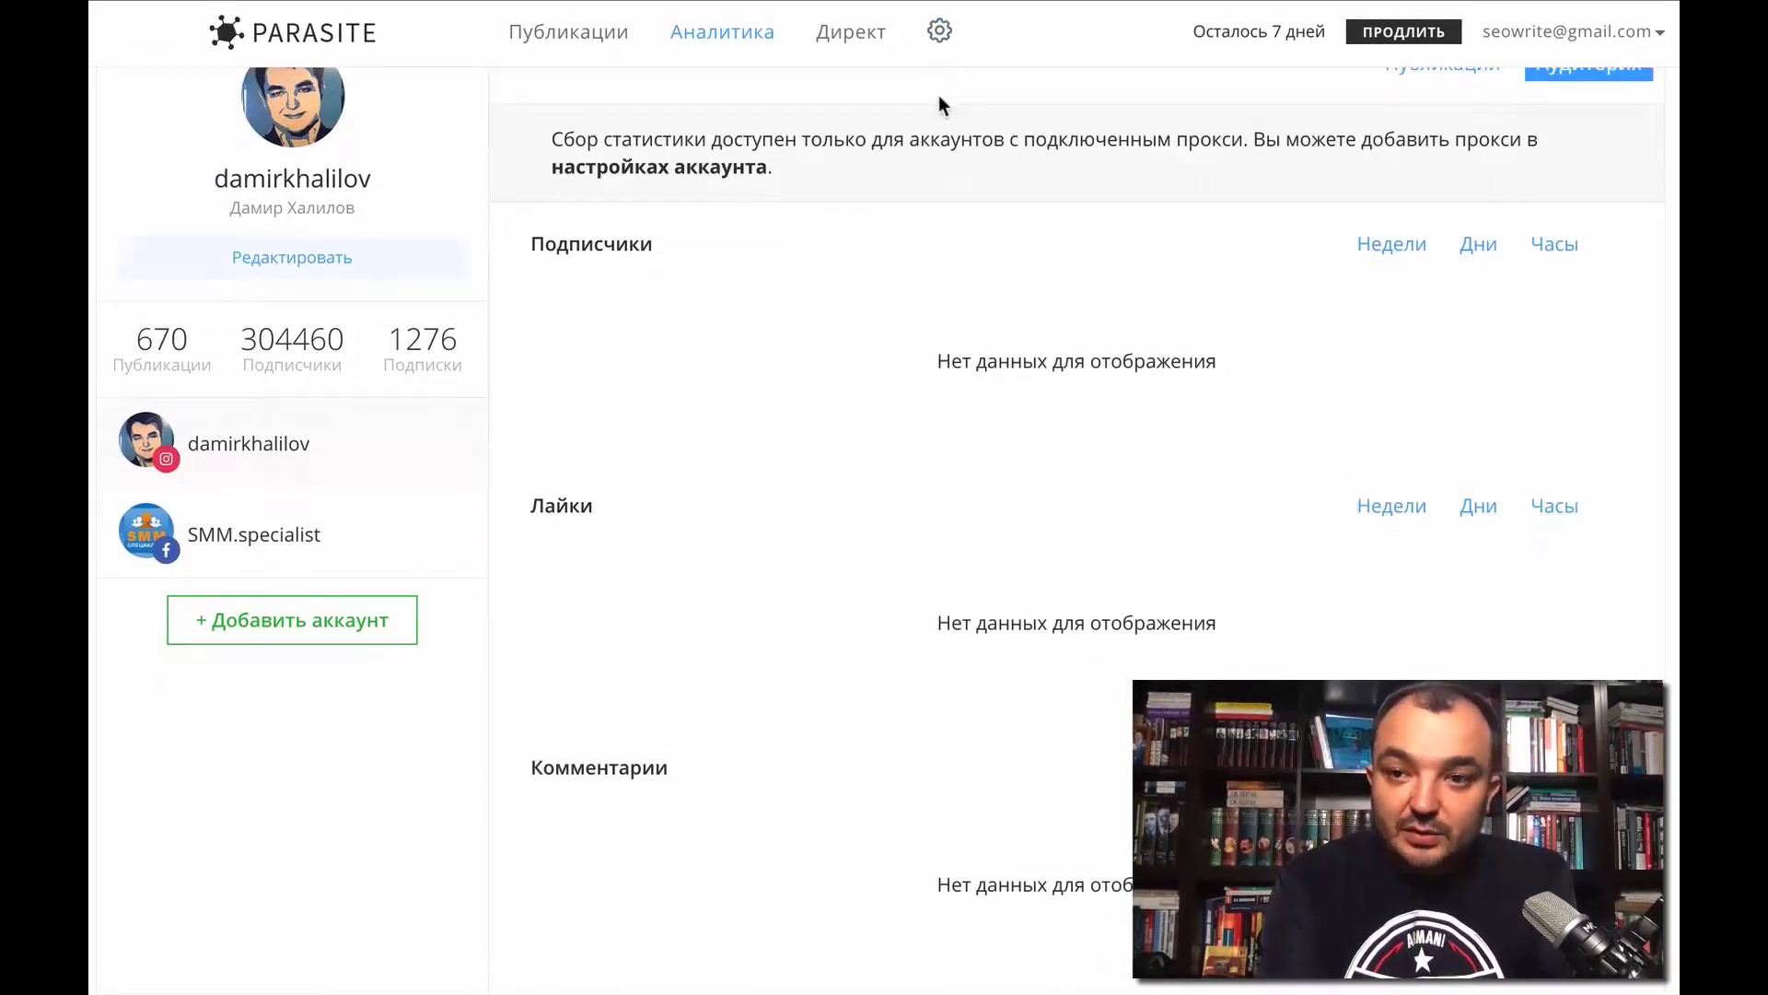
# - View the account's proxy settings and inspect the form for adding a proxy, closing it without saving
pyautogui.click(937, 36)
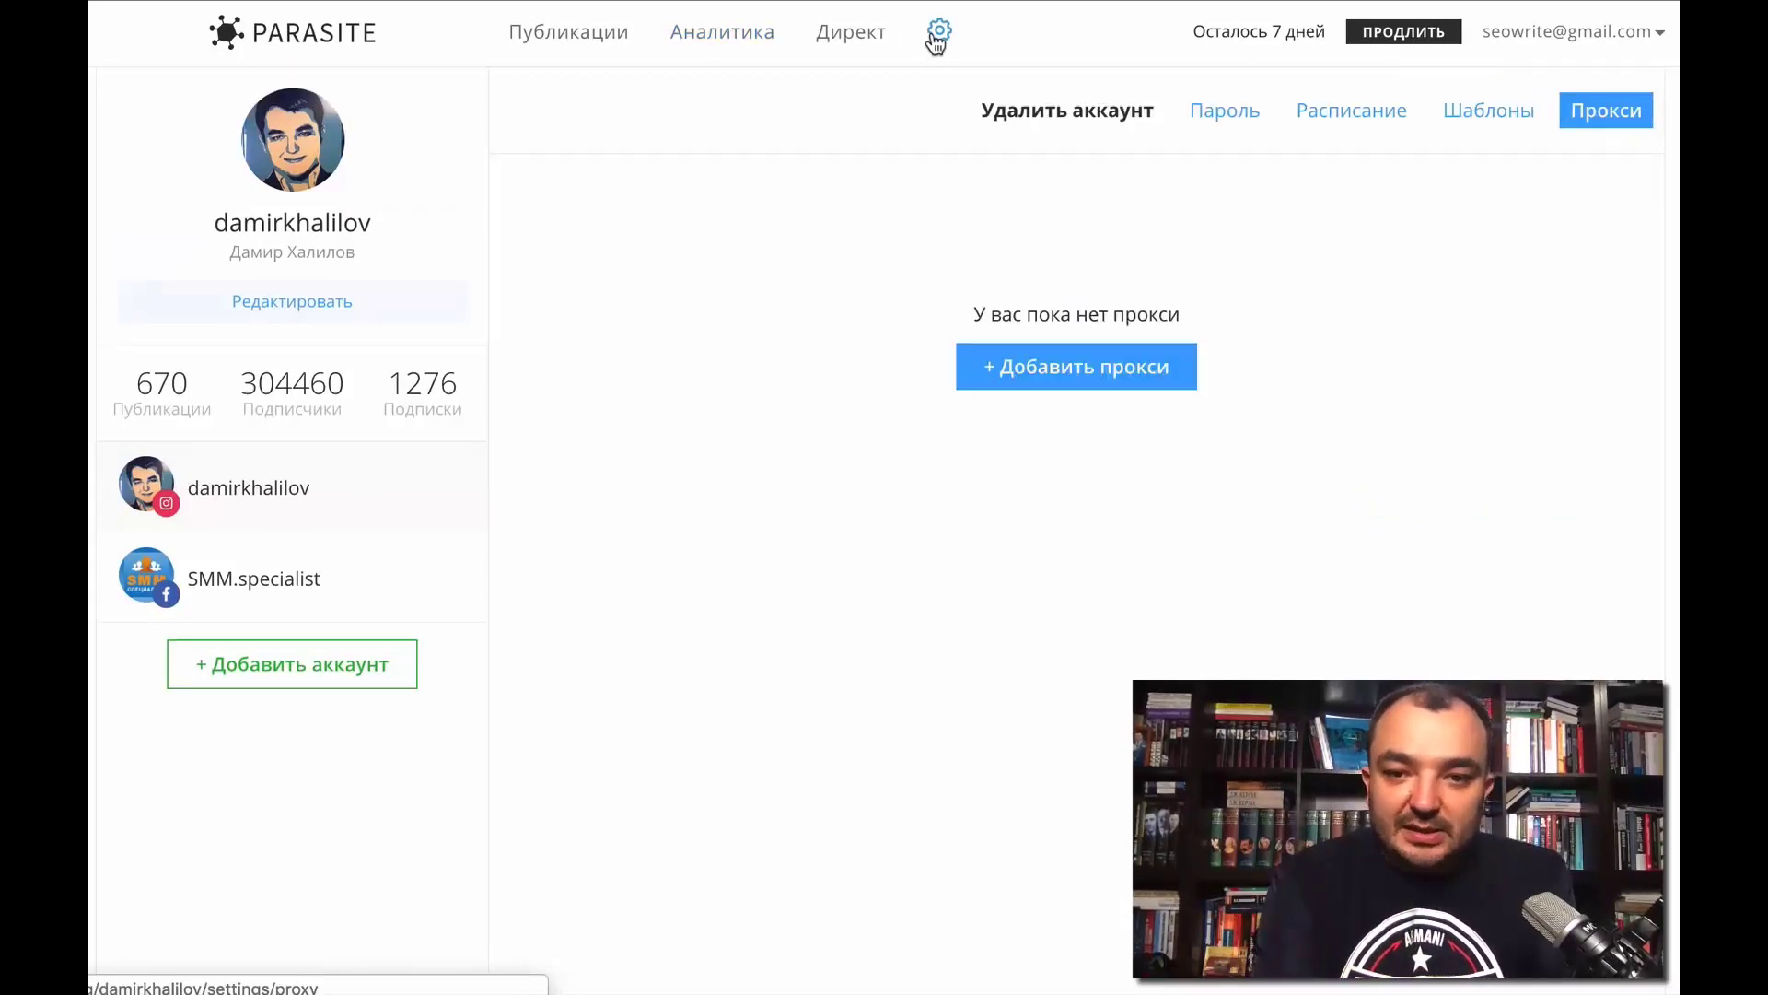
pyautogui.click(1087, 382)
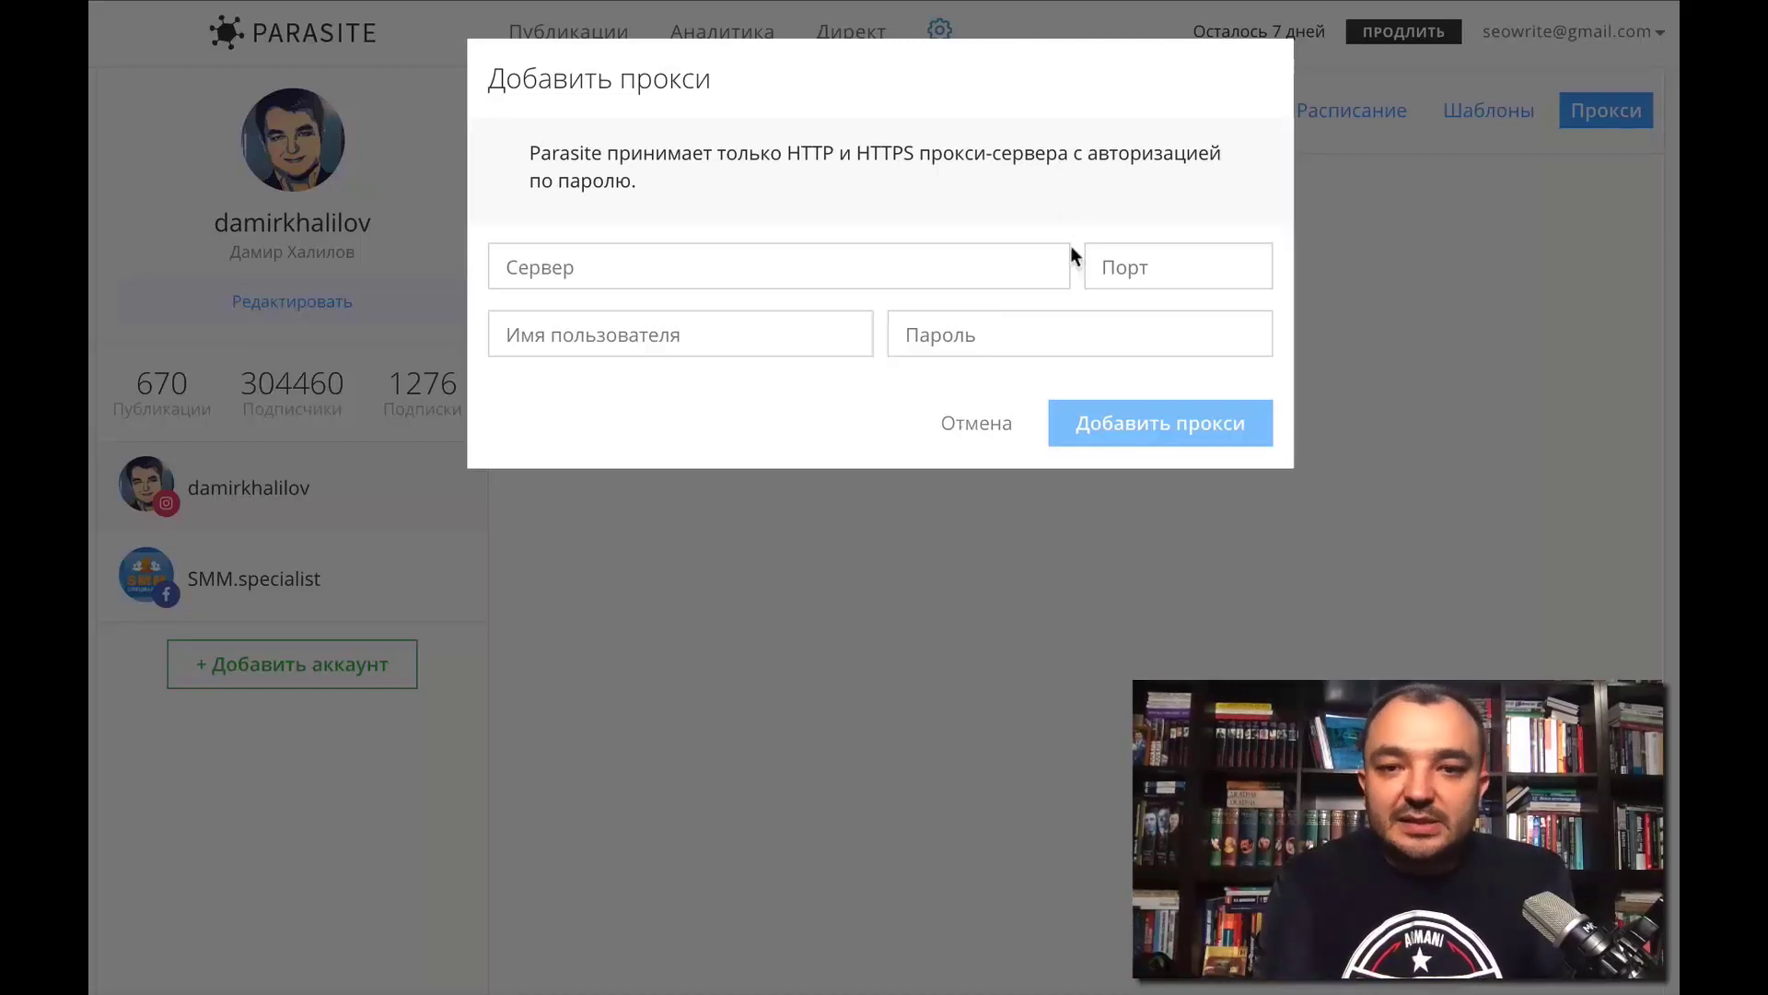
pyautogui.click(964, 426)
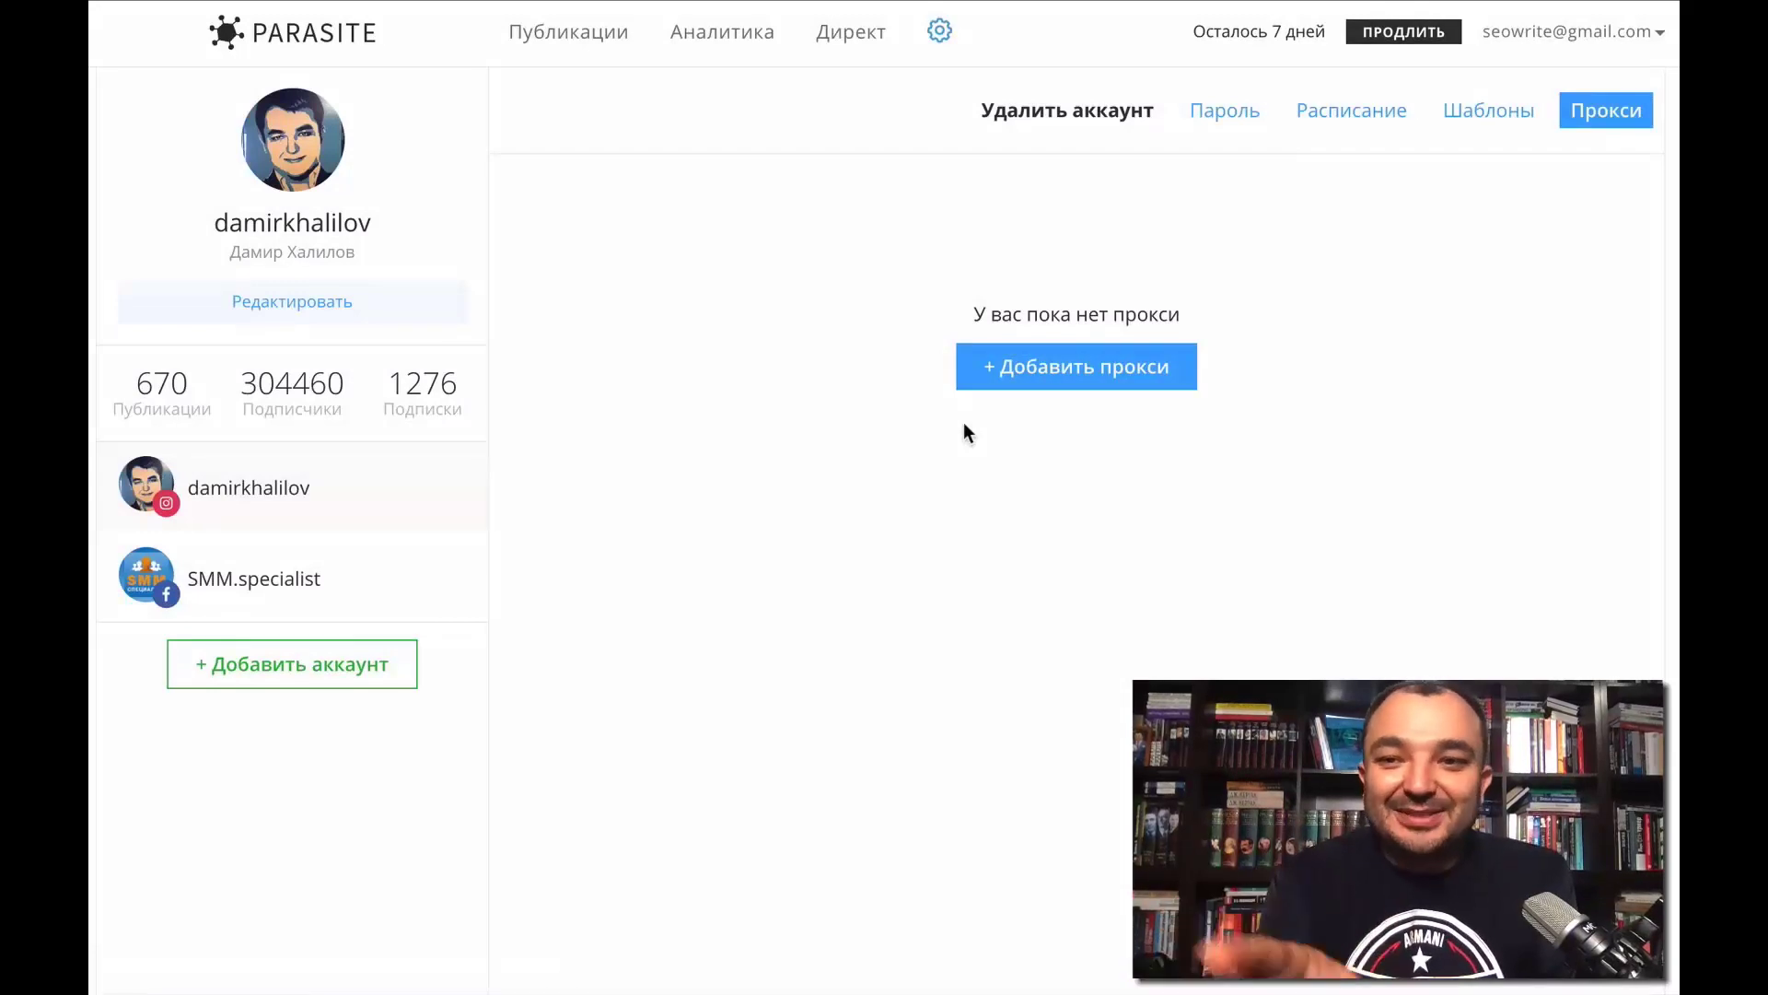
# - View the account's password-change settings and open its publishing schedule
pyautogui.click(1210, 125)
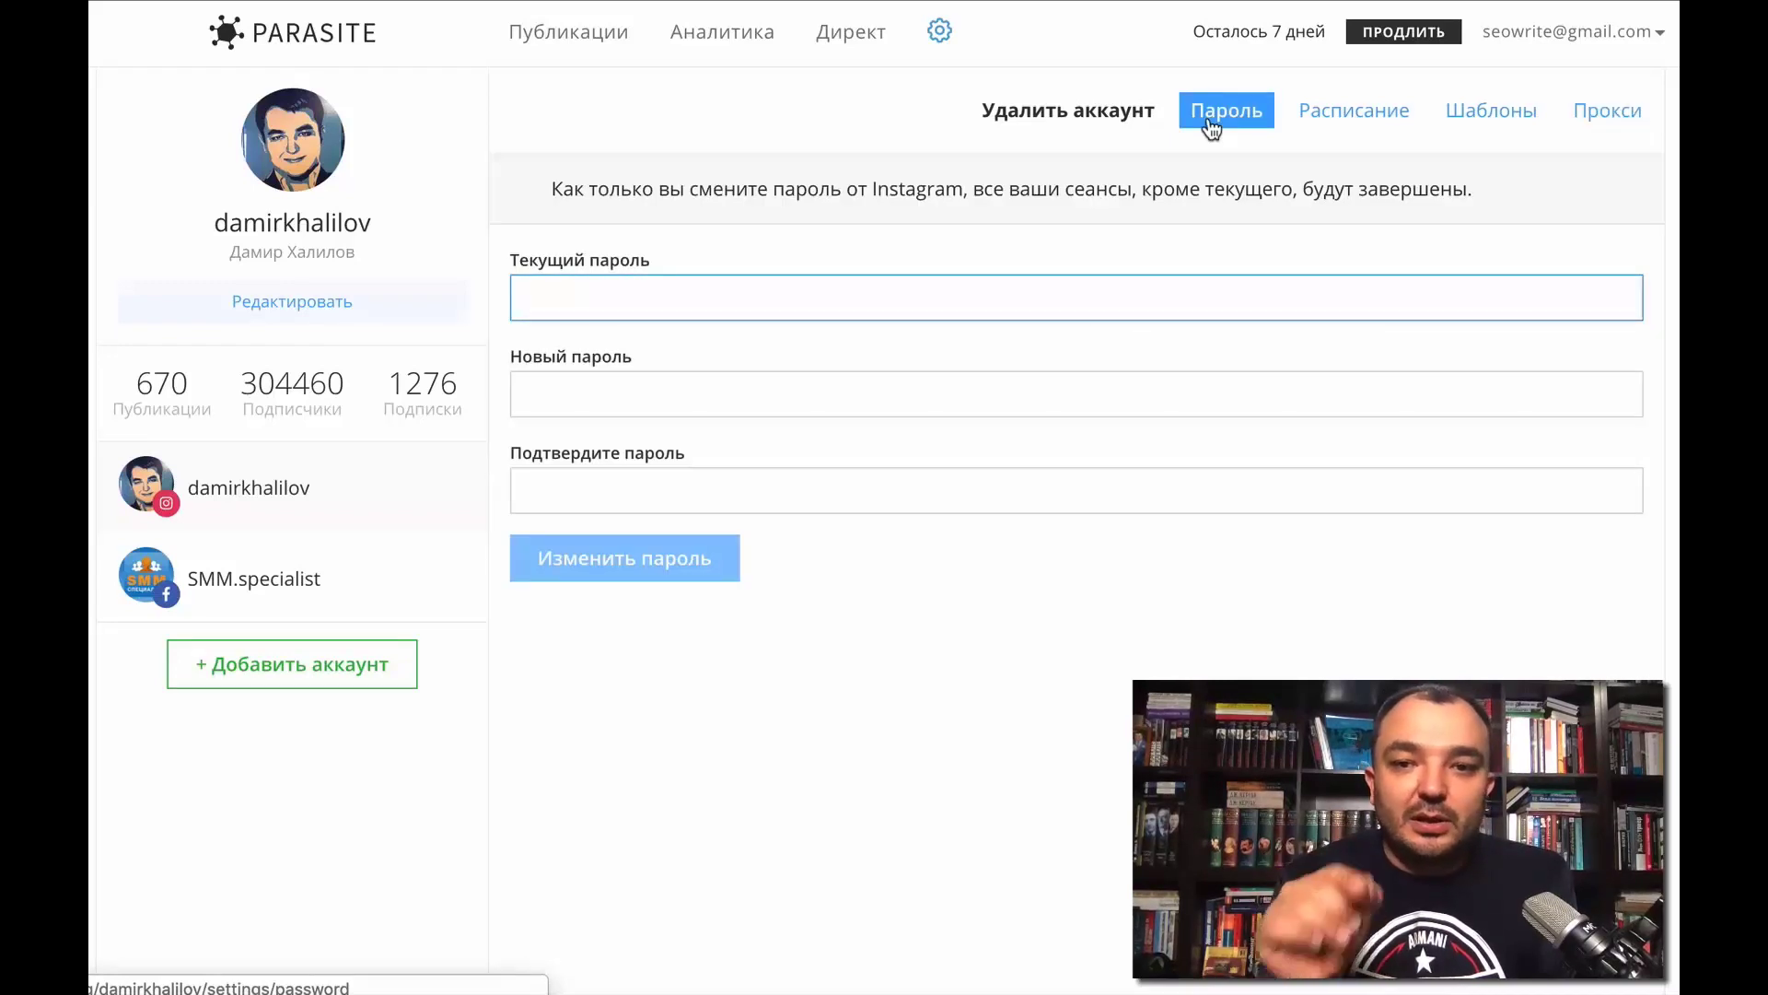
pyautogui.click(1328, 122)
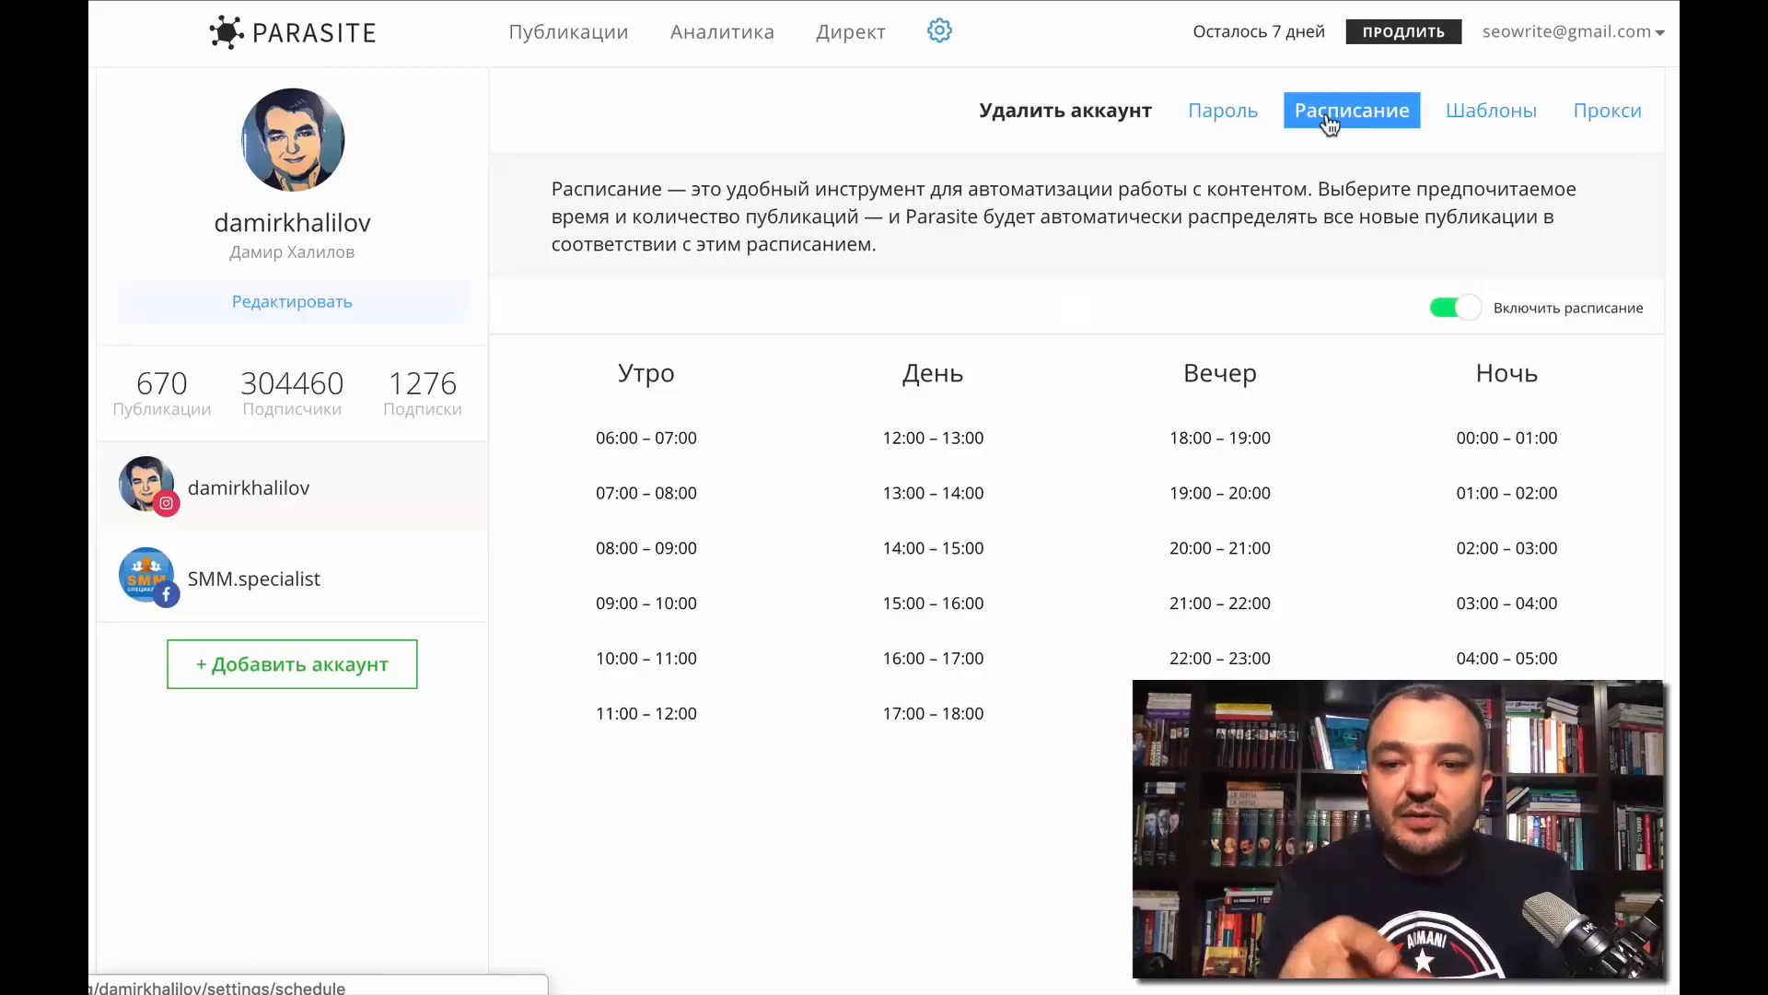
pyautogui.click(1056, 510)
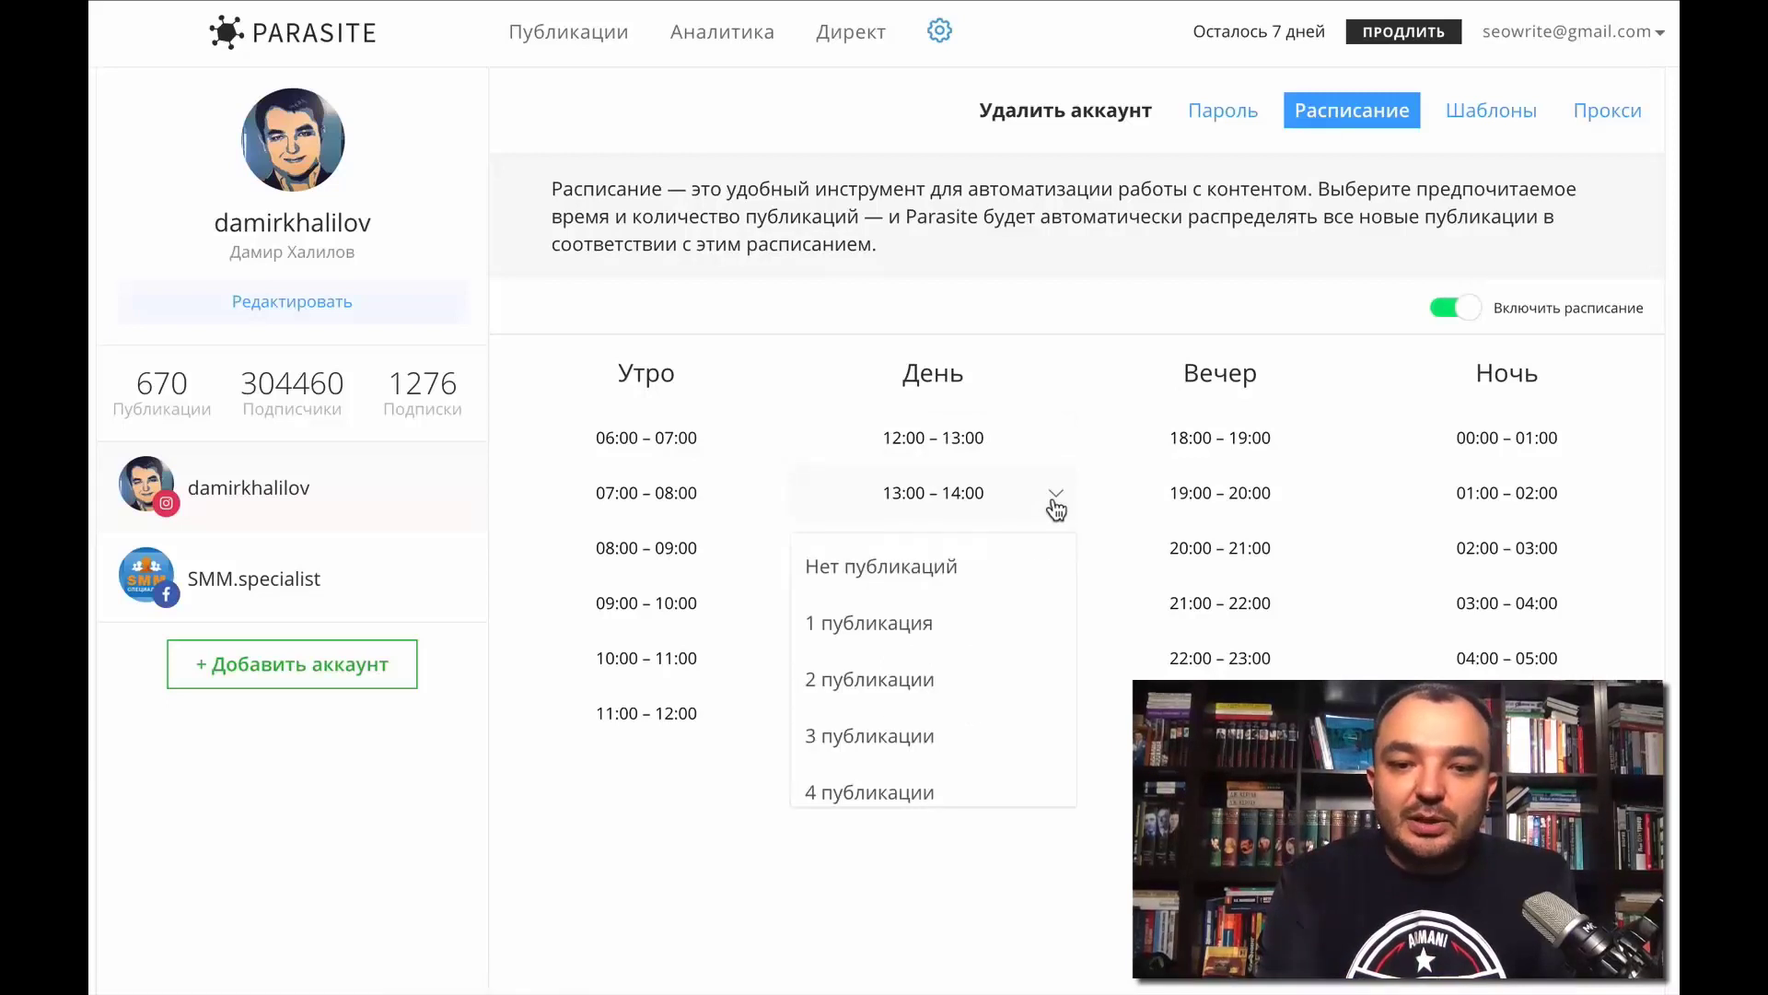
pyautogui.click(1079, 303)
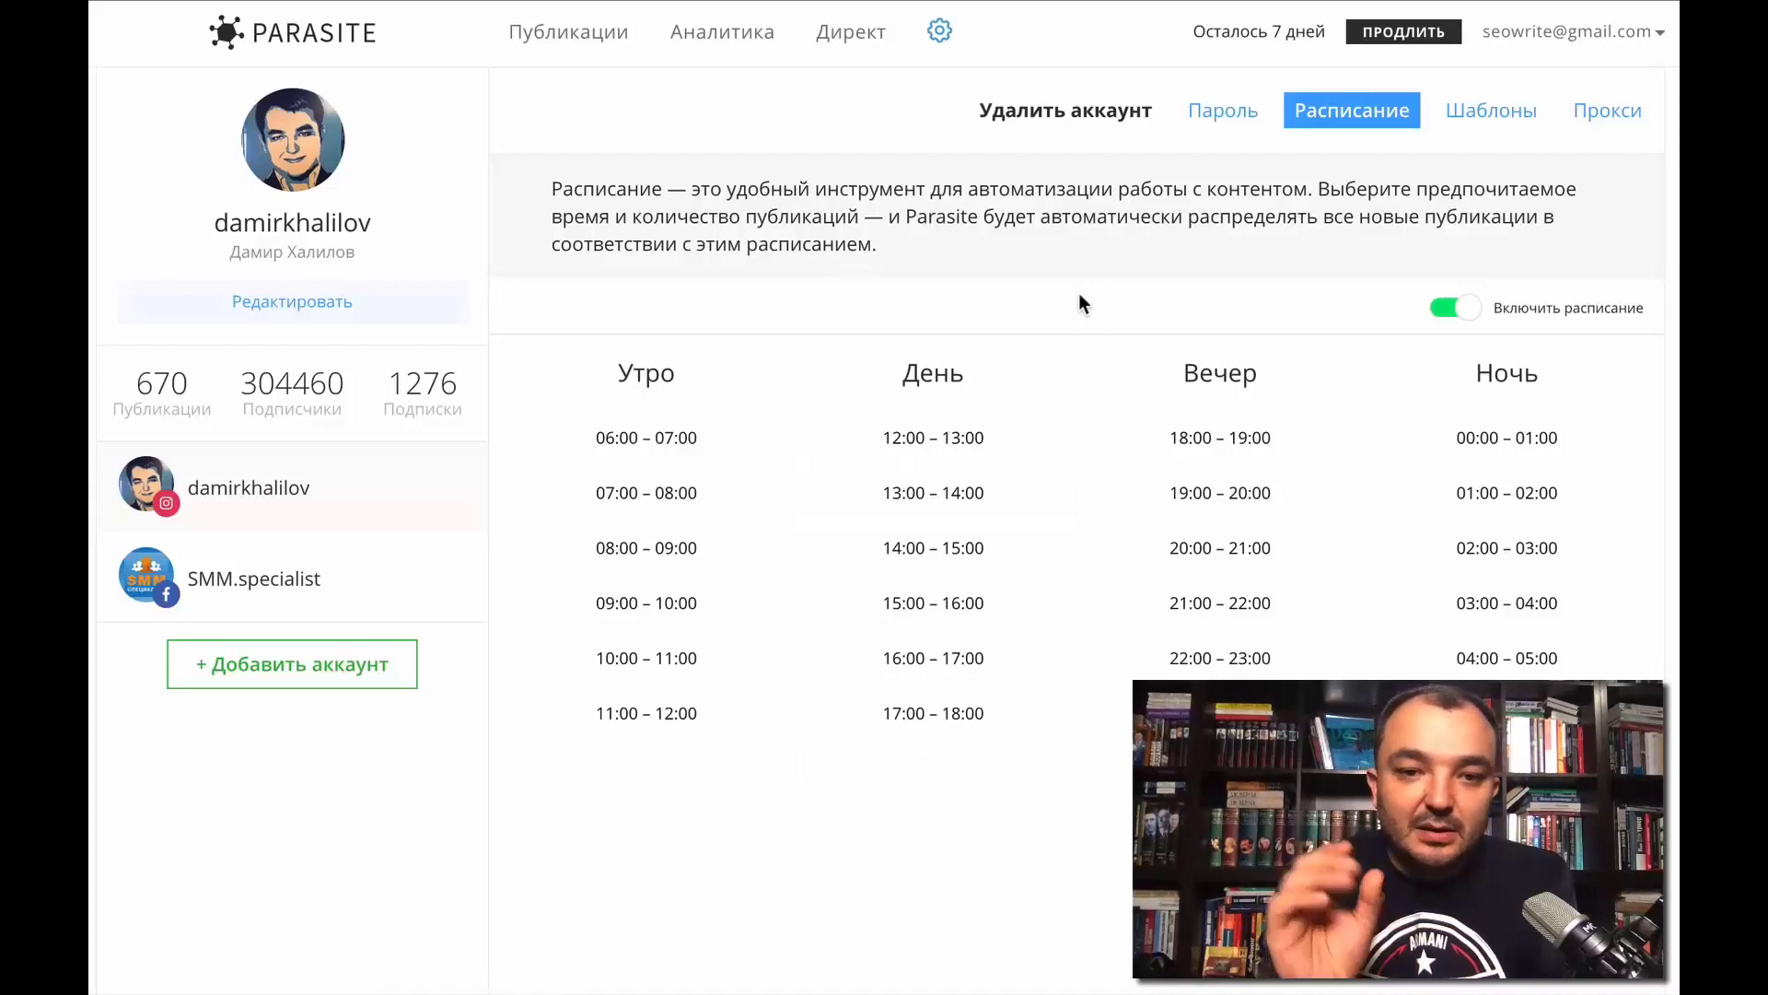
pyautogui.click(1037, 560)
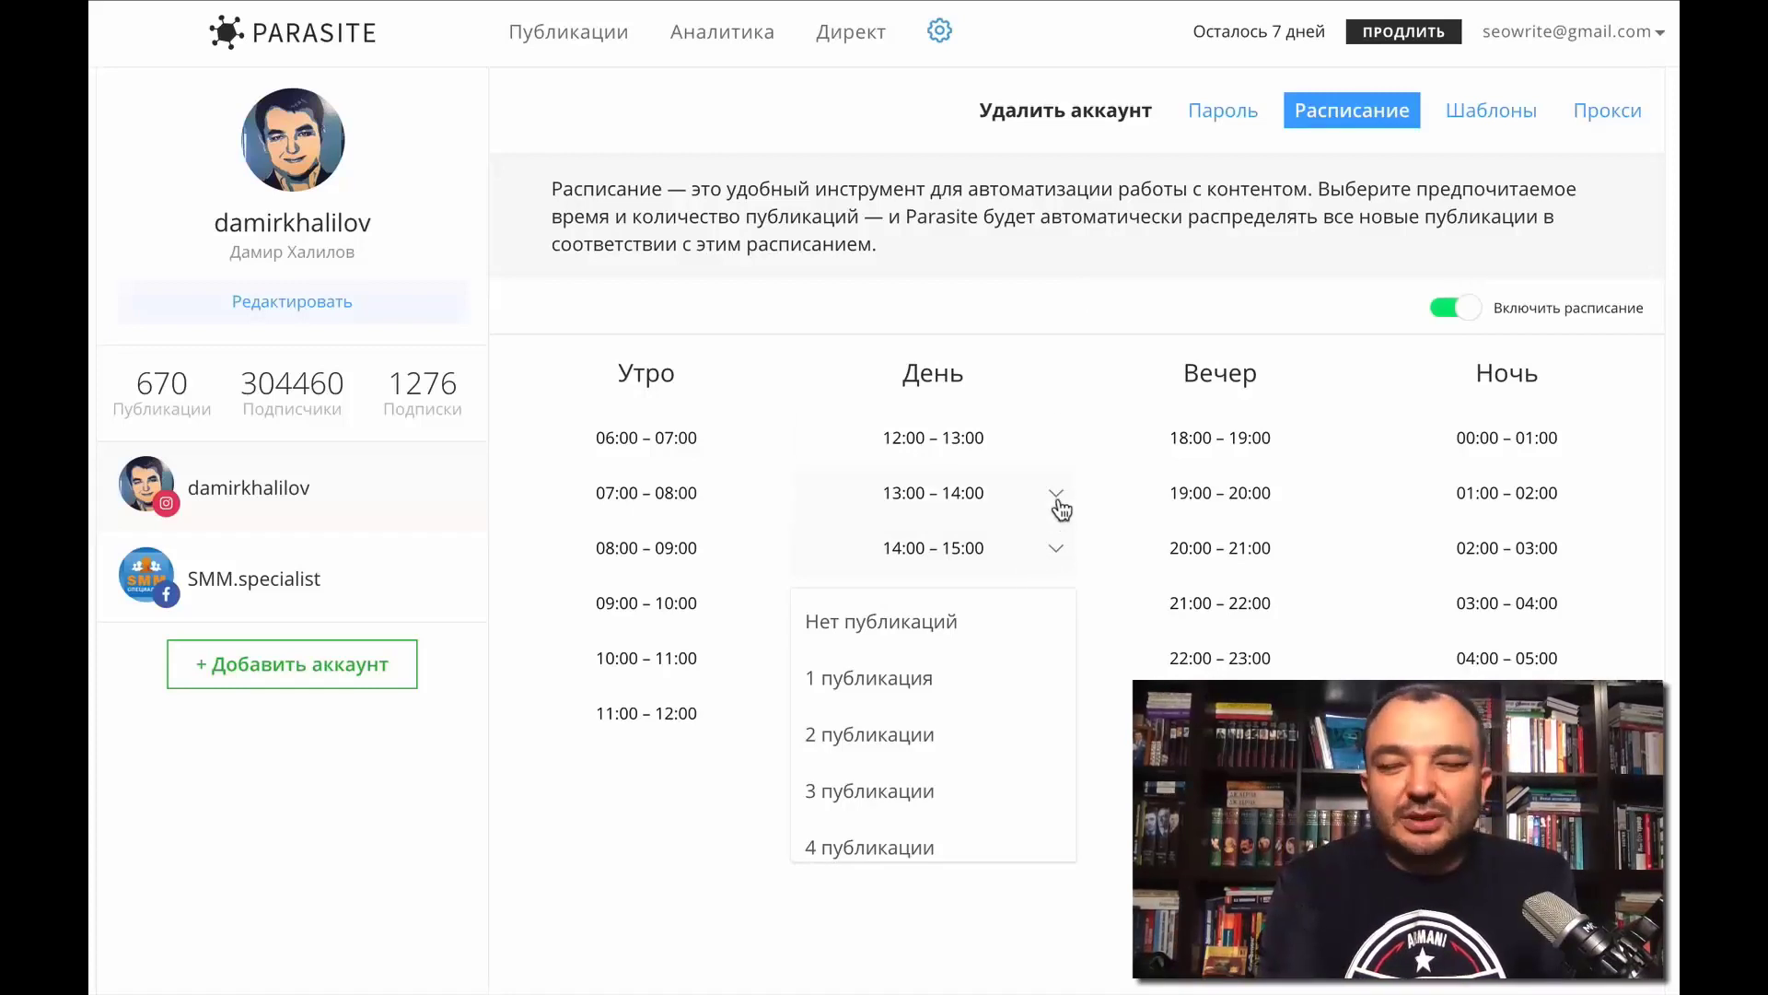
pyautogui.click(1082, 337)
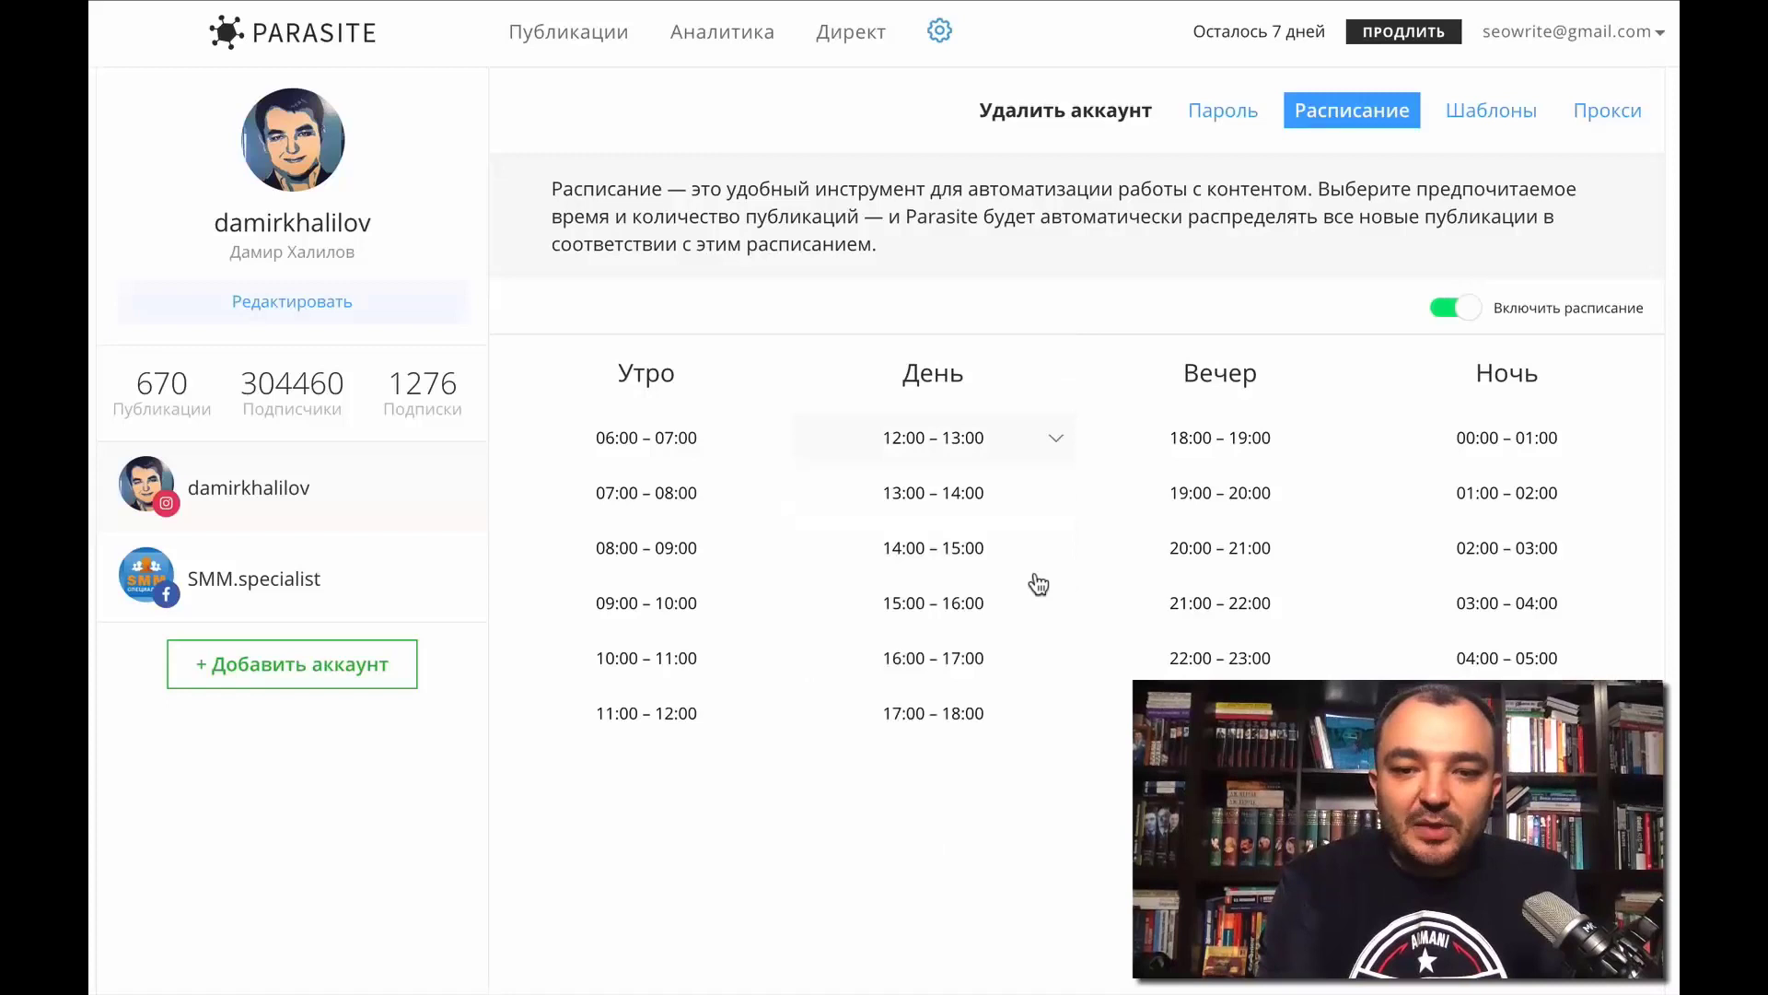
# - Schedule 1 publication in each of the 16:00–17:00, 08:00–09:00 and 21:00–22:00 slots
pyautogui.click(1025, 665)
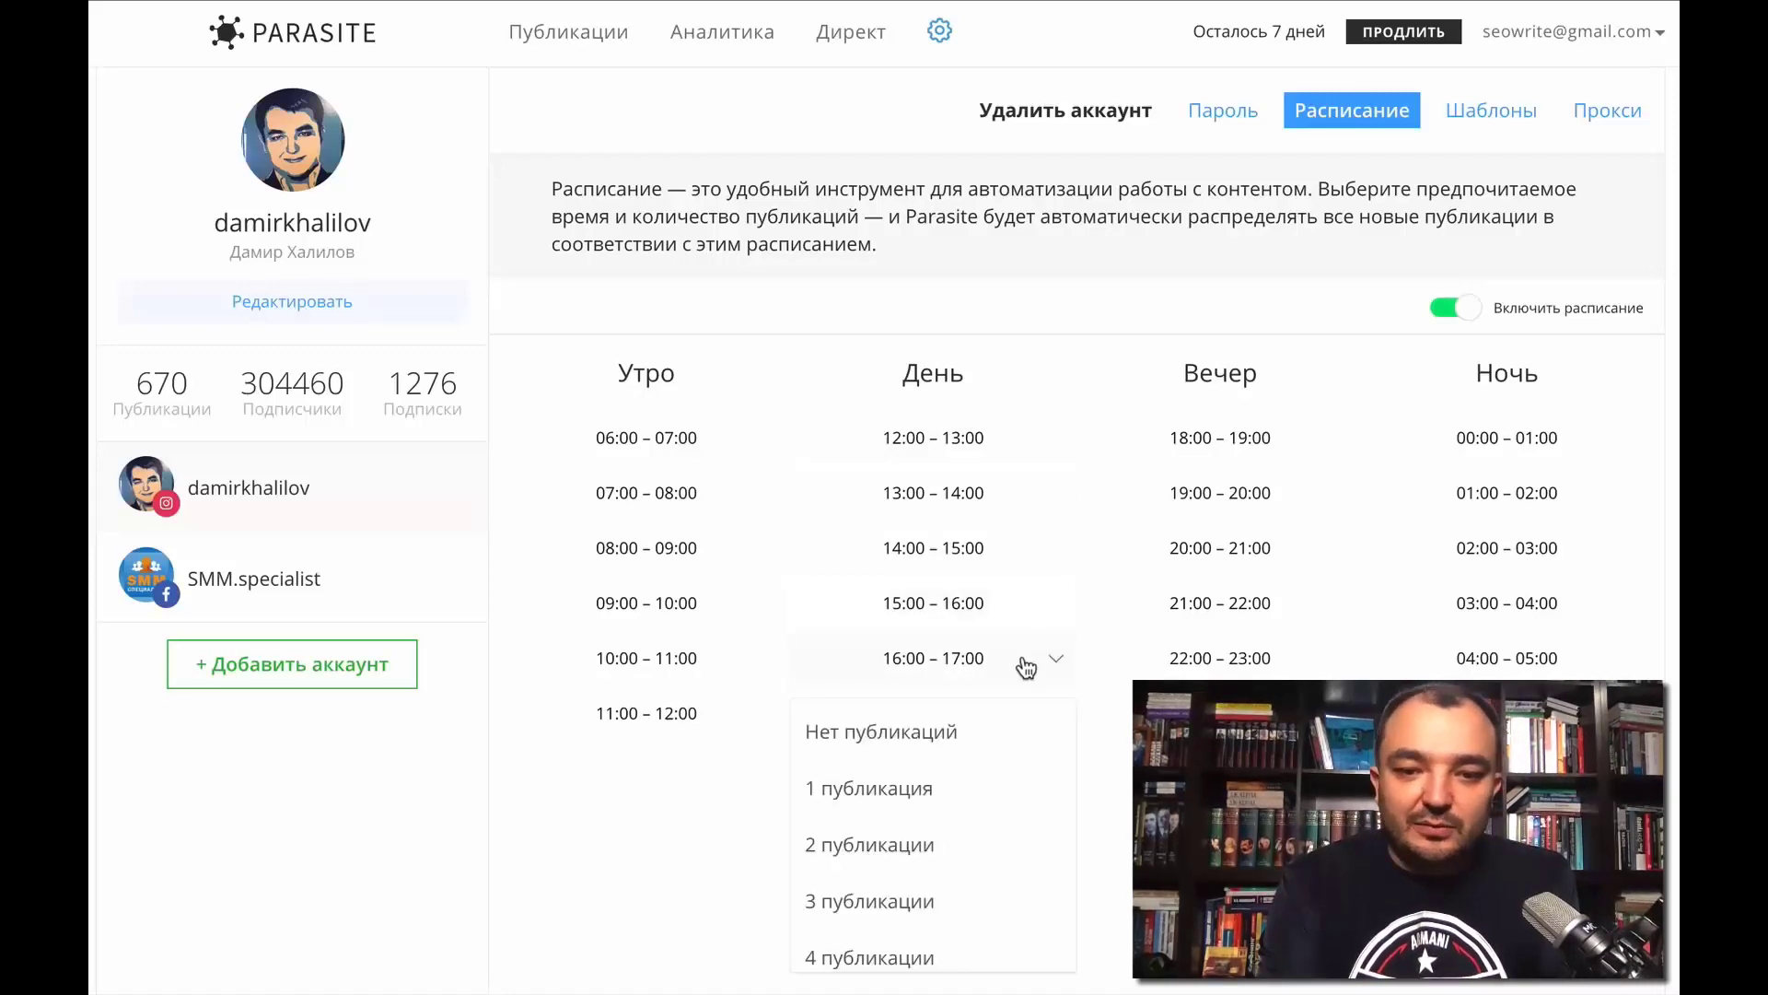
pyautogui.click(938, 798)
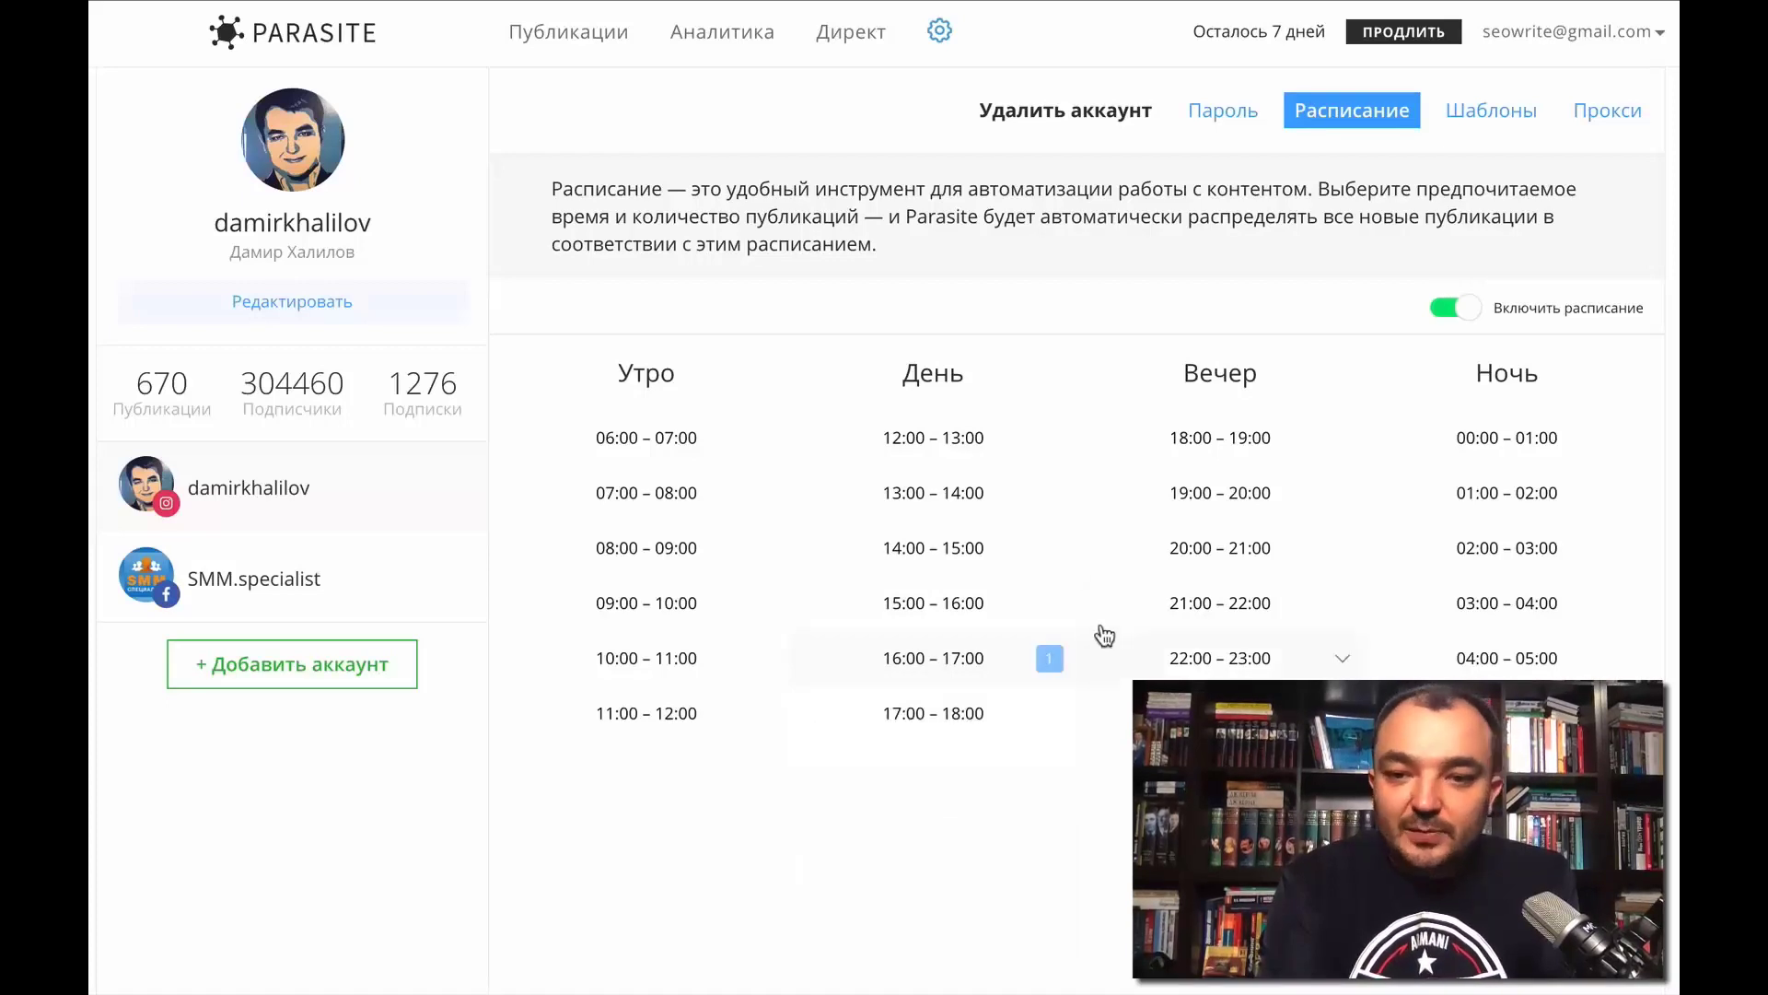
pyautogui.click(715, 517)
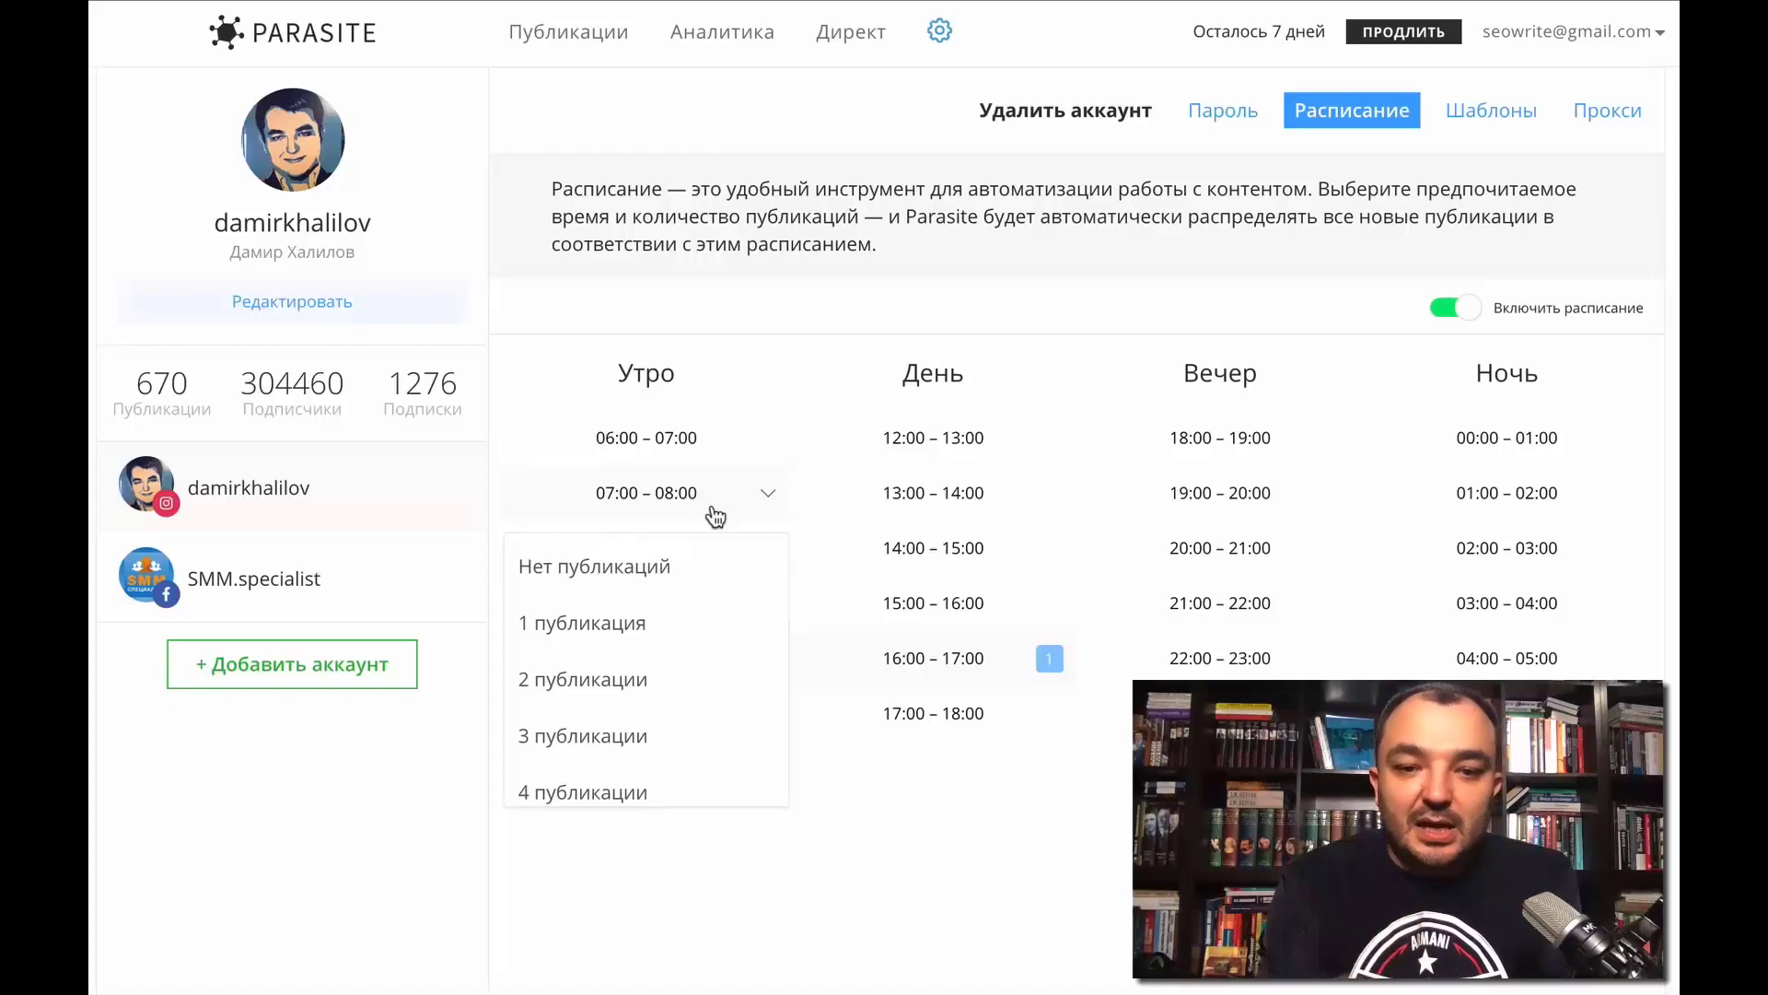
pyautogui.click(714, 515)
pyautogui.click(714, 551)
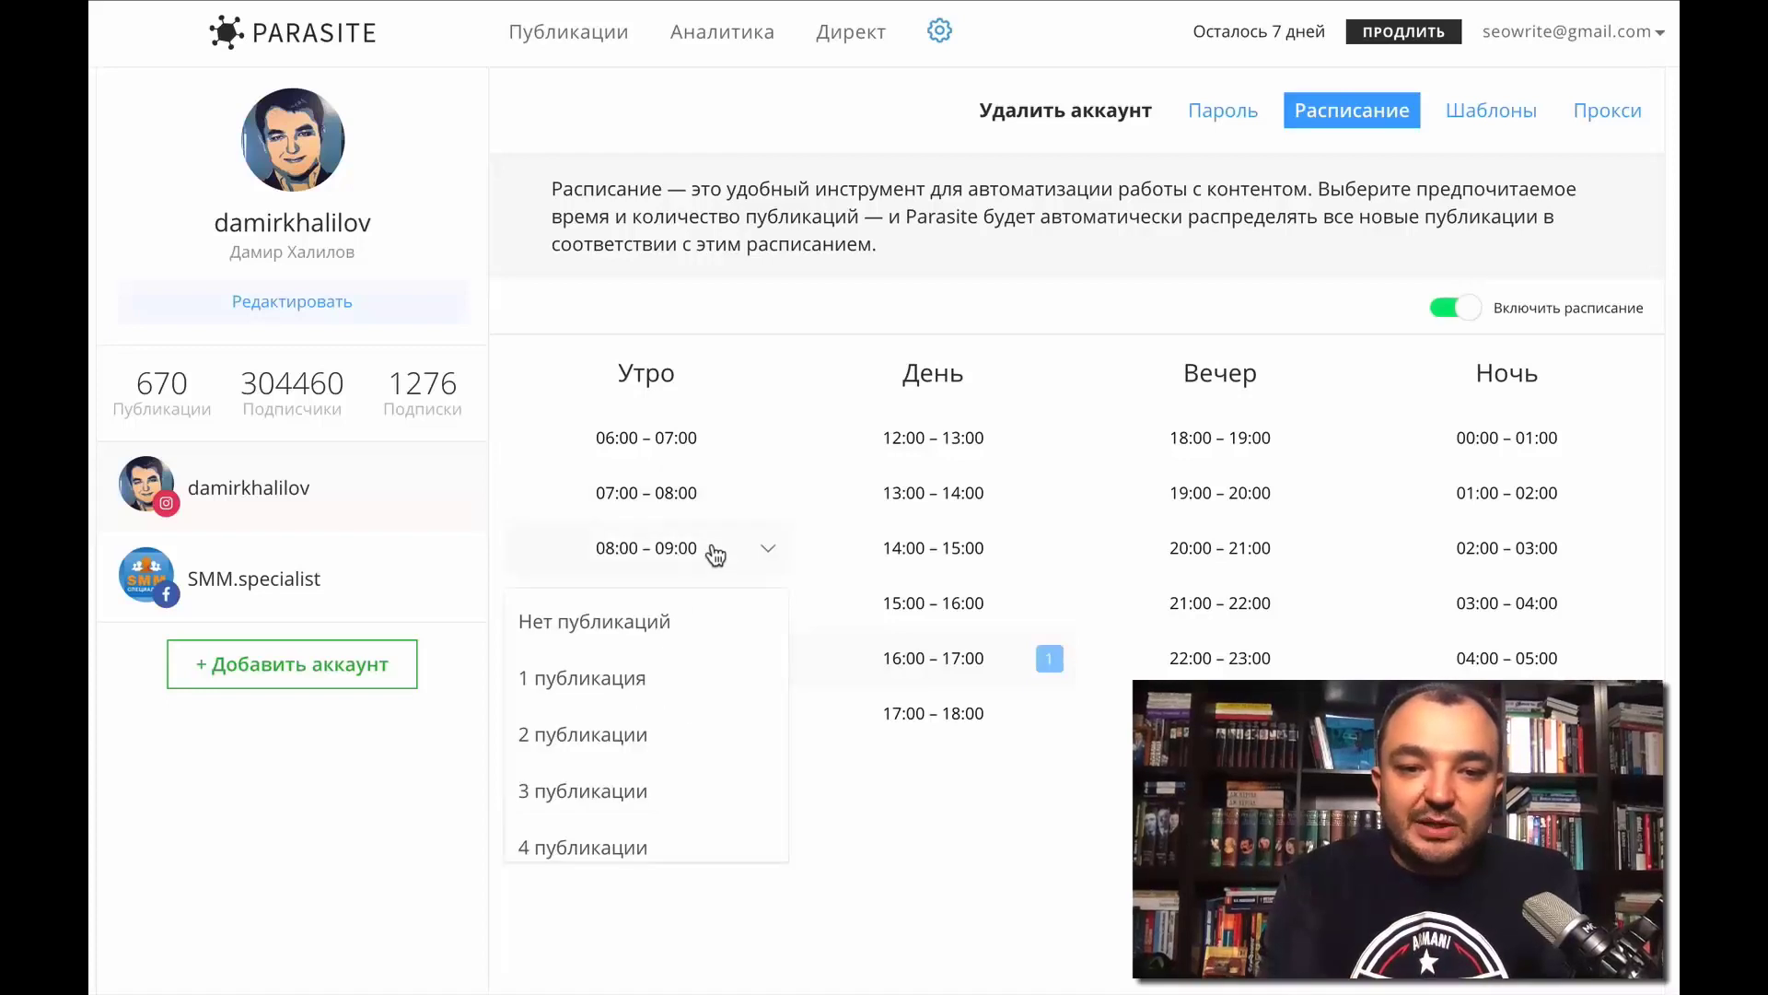
pyautogui.click(641, 677)
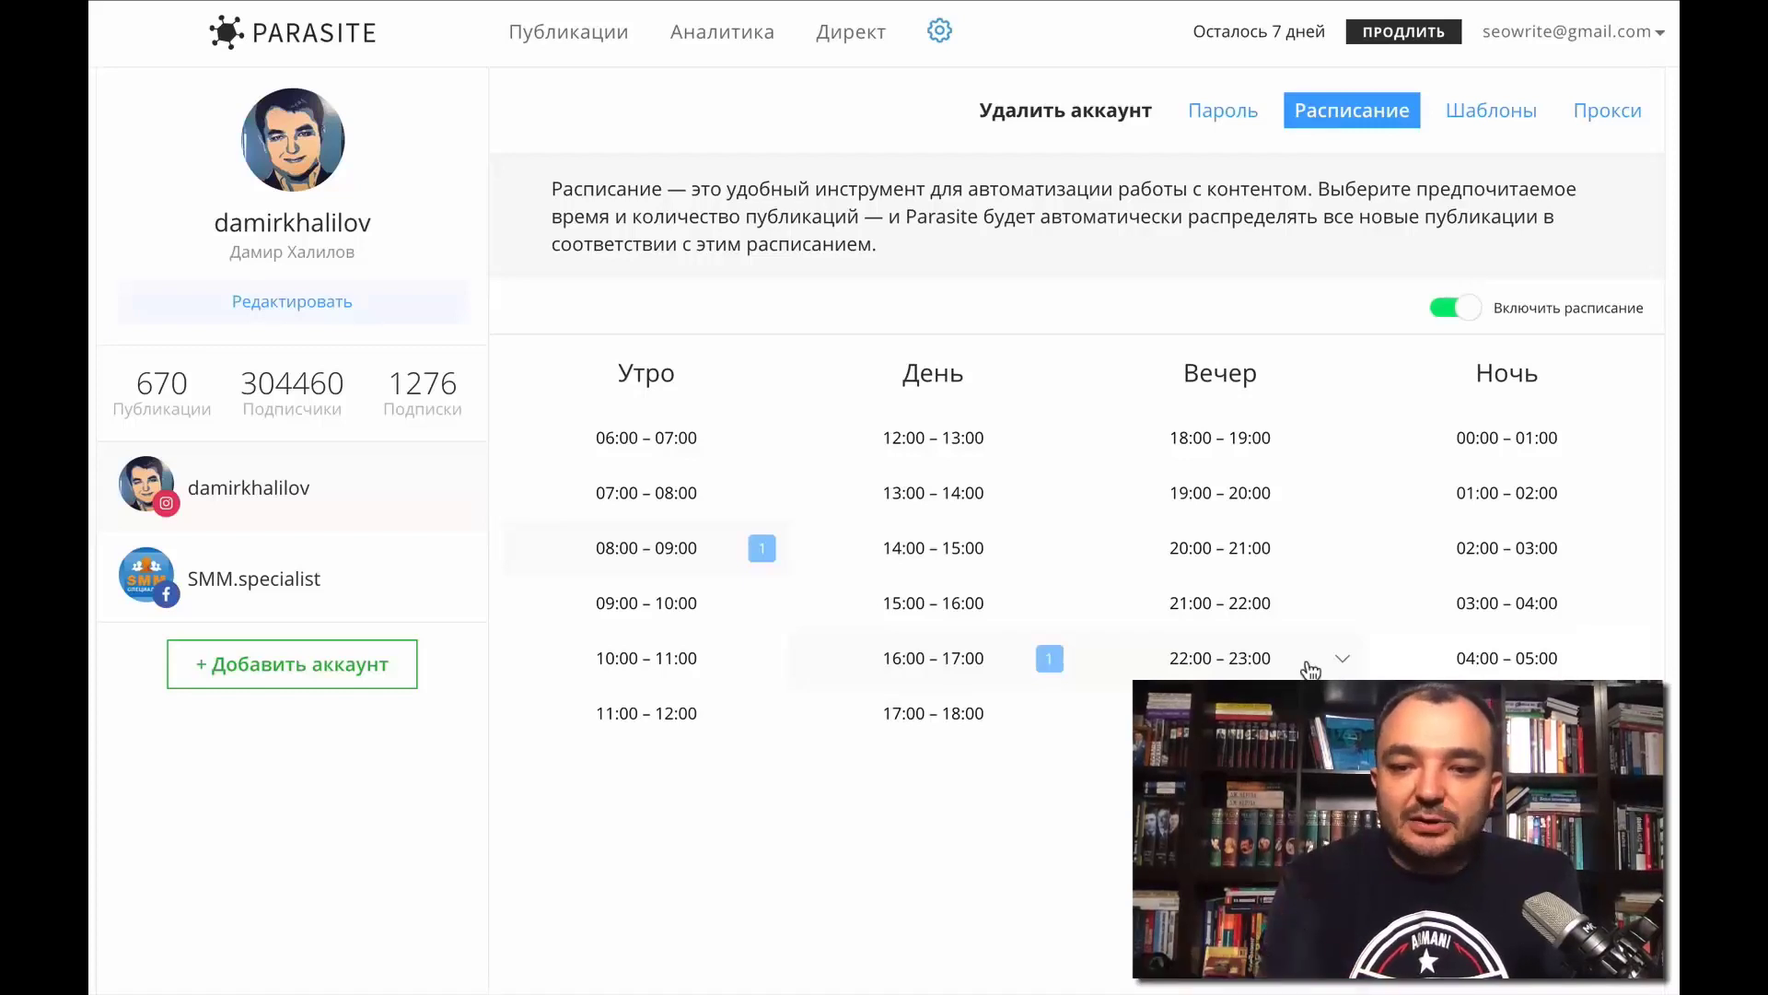
pyautogui.click(1308, 610)
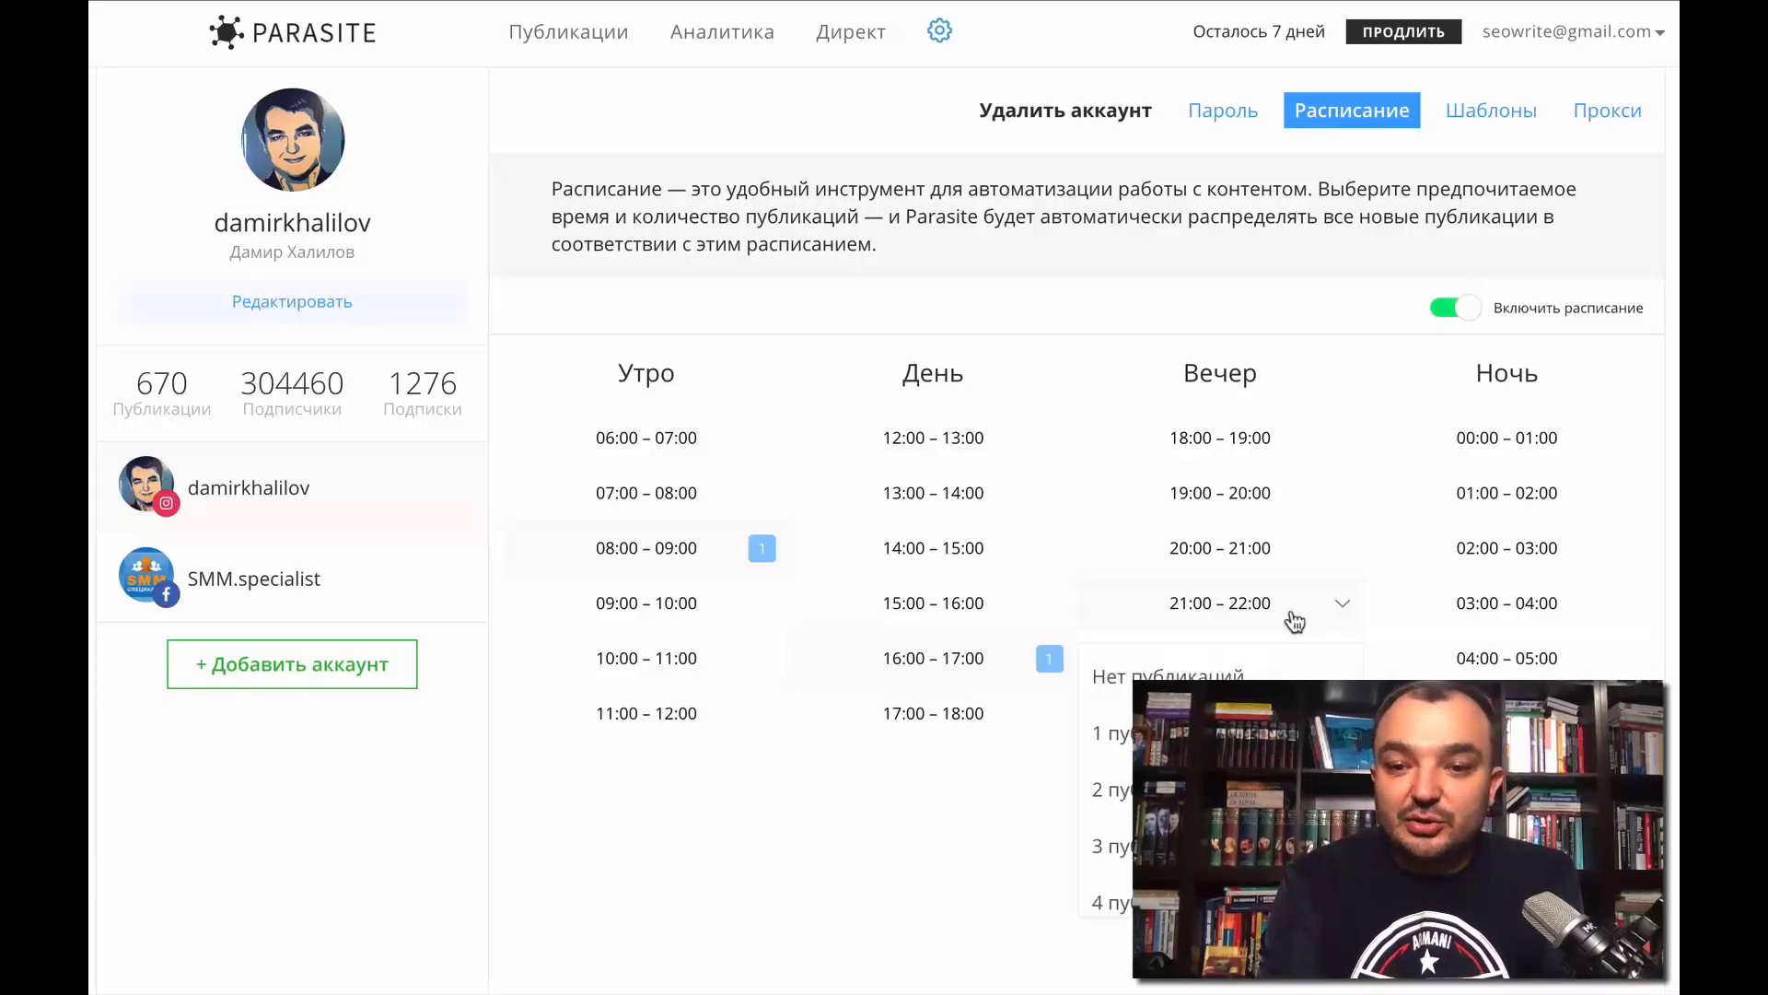
pyautogui.click(1109, 733)
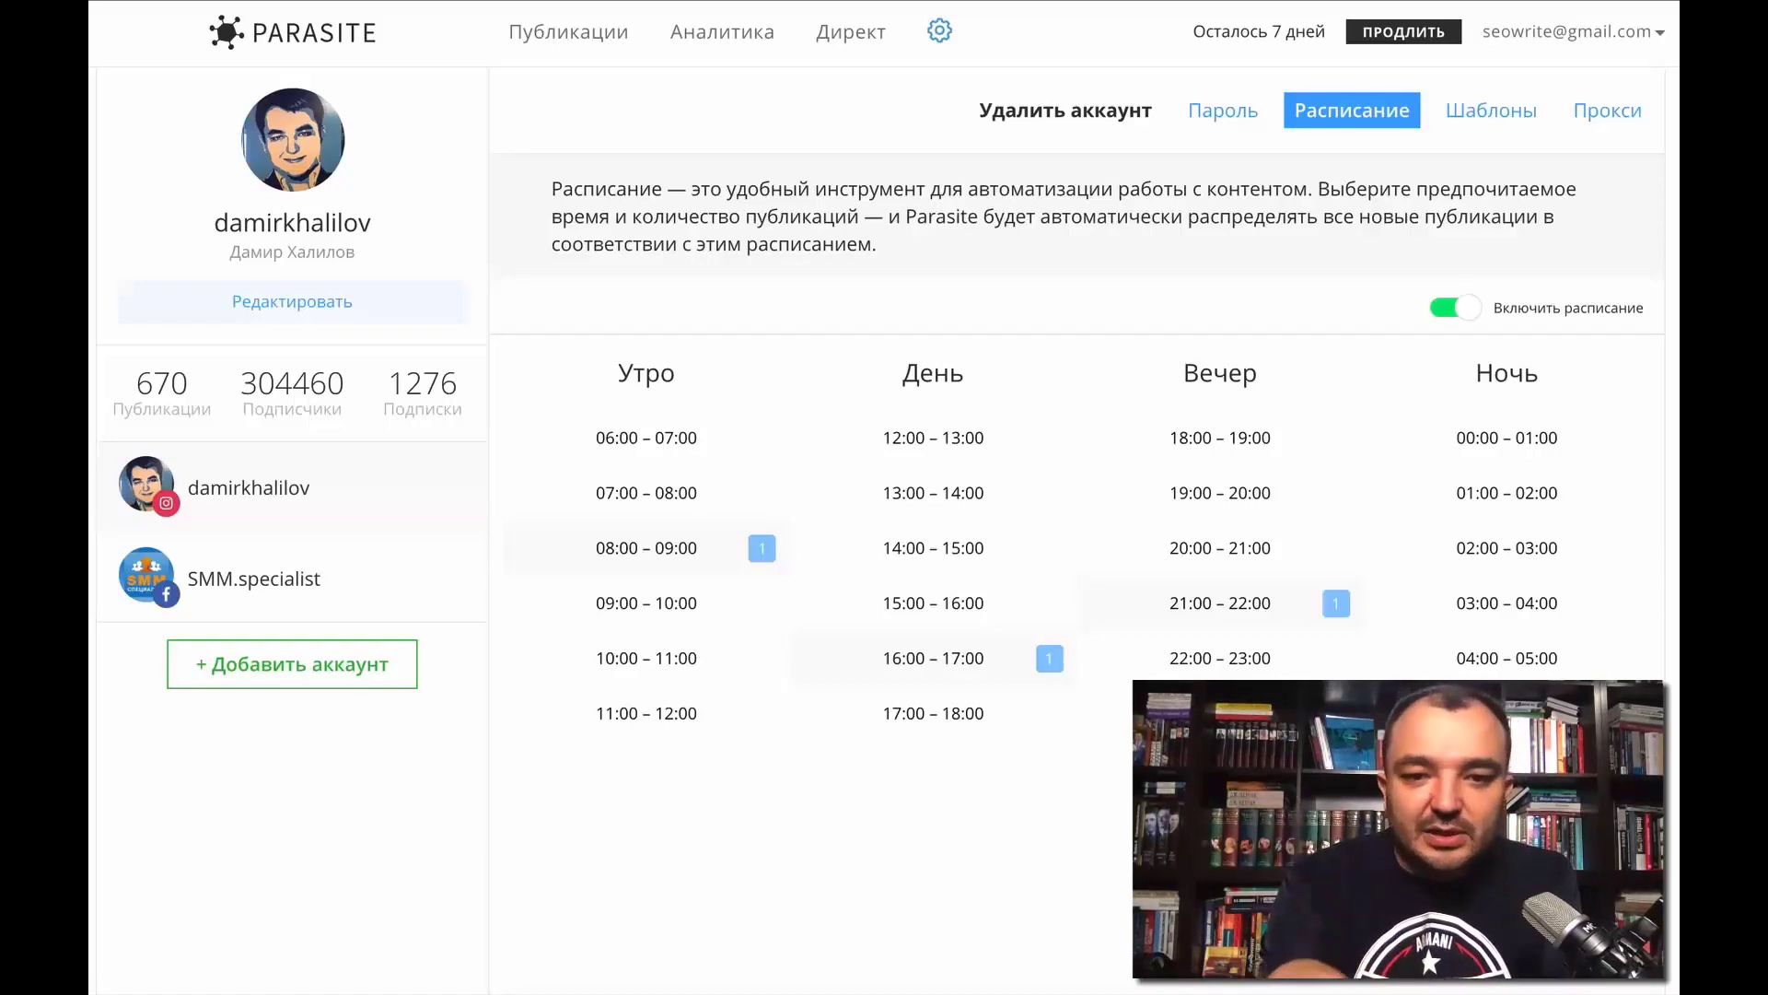
# - Turn the publishing schedule off and back on
pyautogui.click(1469, 310)
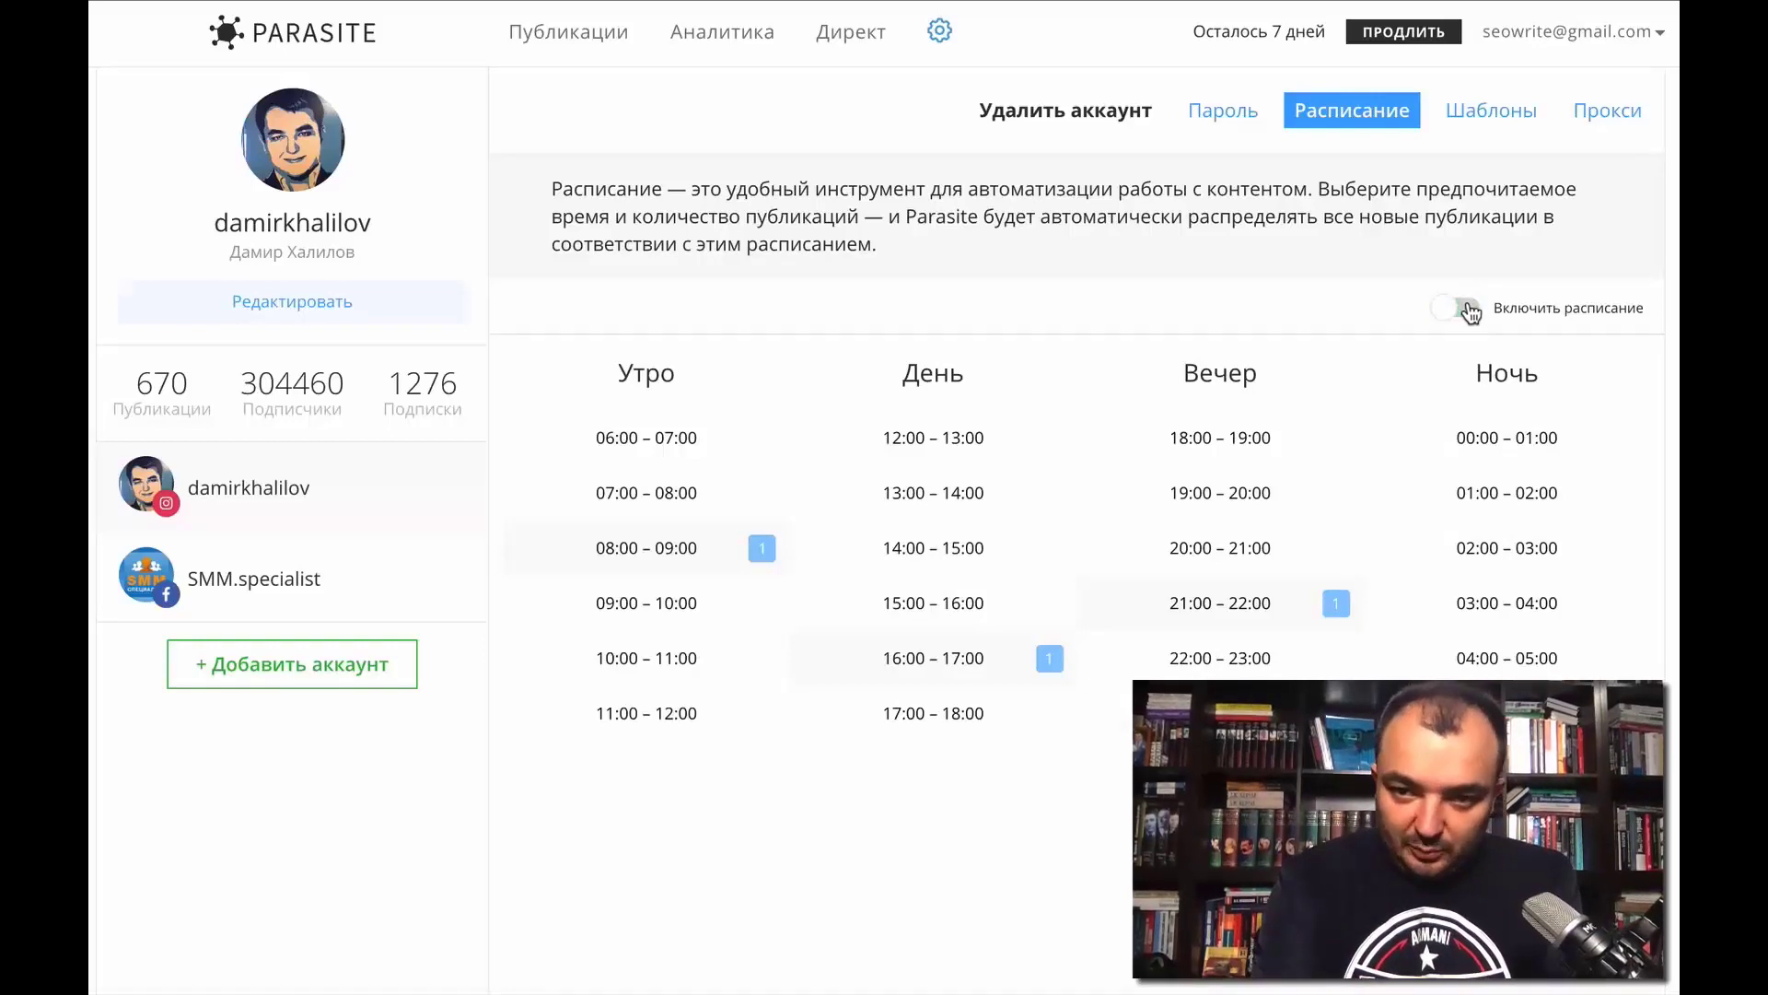
pyautogui.click(1469, 311)
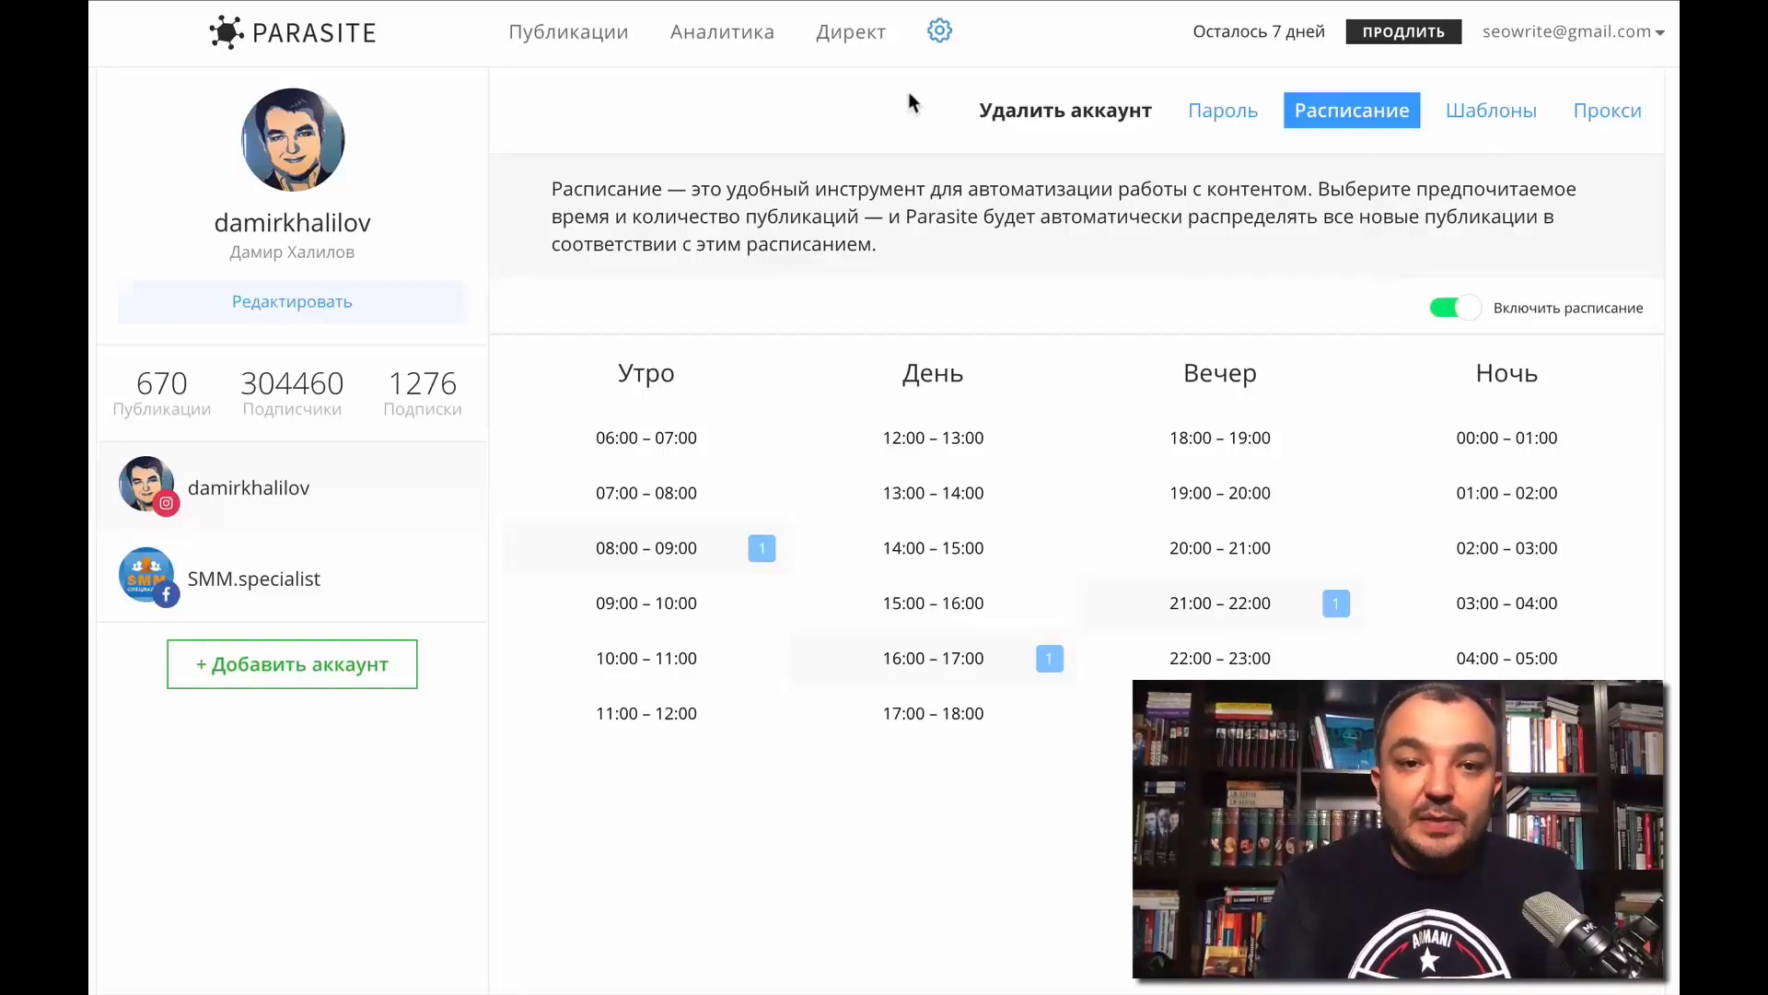
# - Start a new publication, include the linked SMM.specialist Facebook account in it, and discard the draft
pyautogui.click(582, 37)
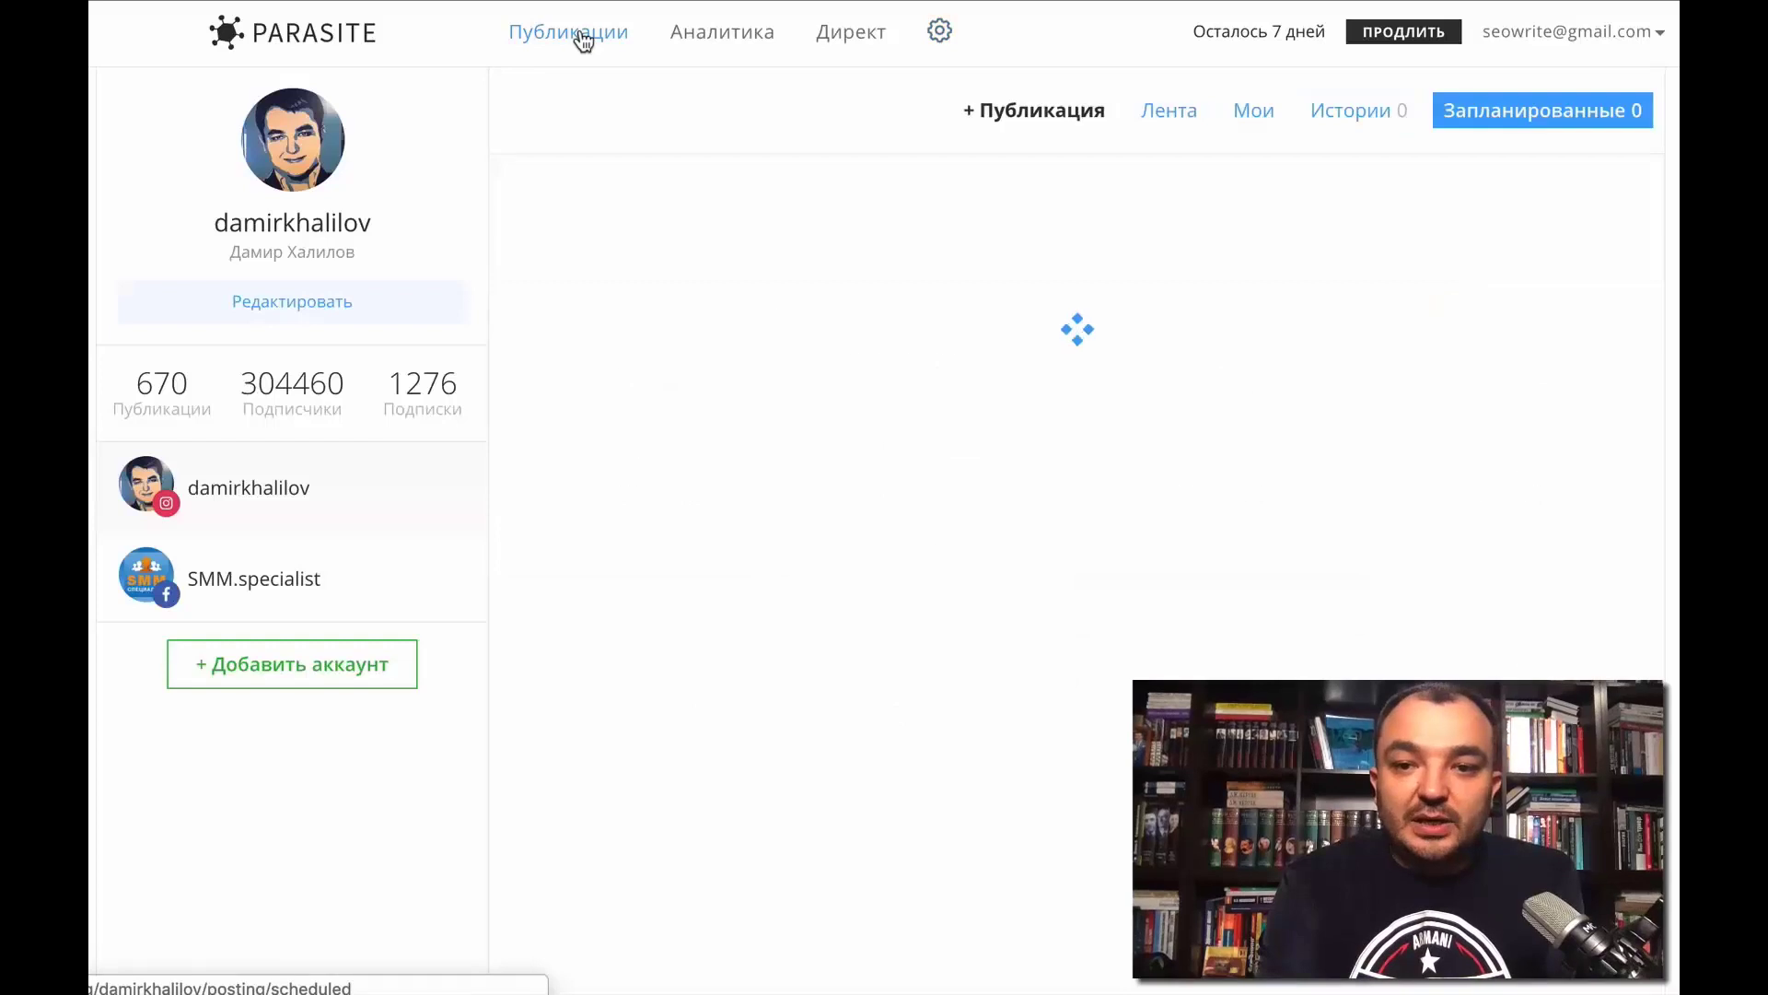
pyautogui.click(1065, 426)
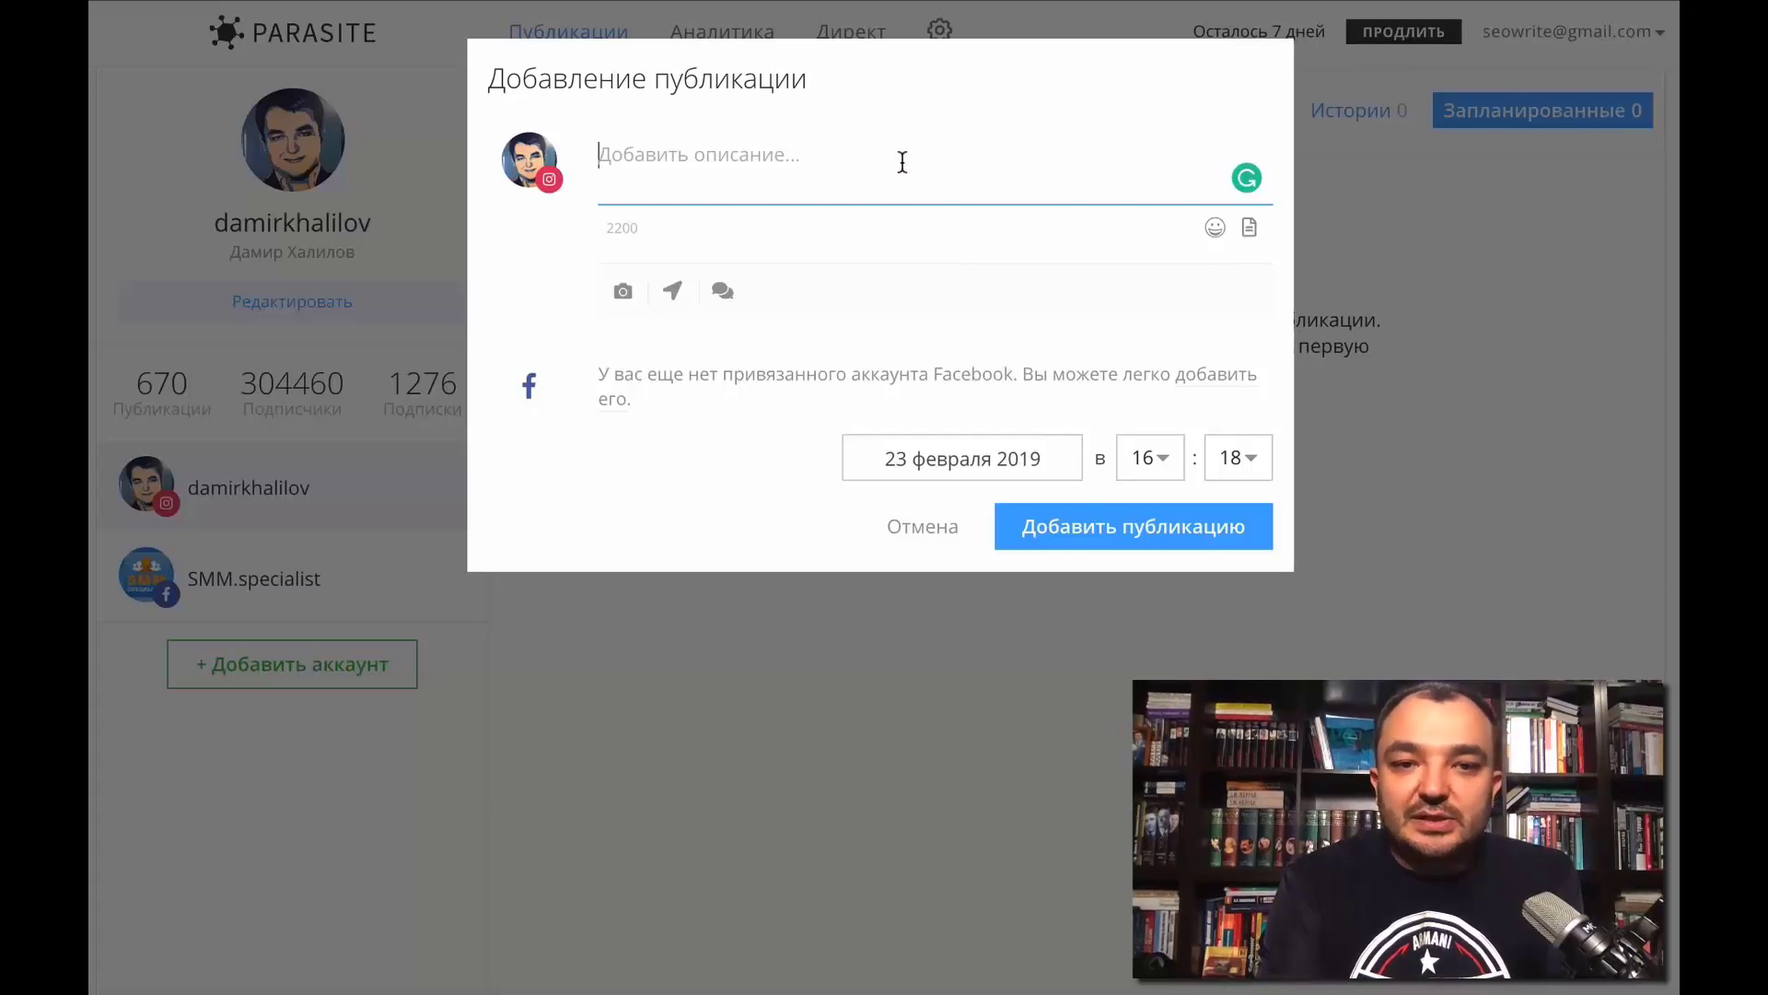
pyautogui.click(939, 527)
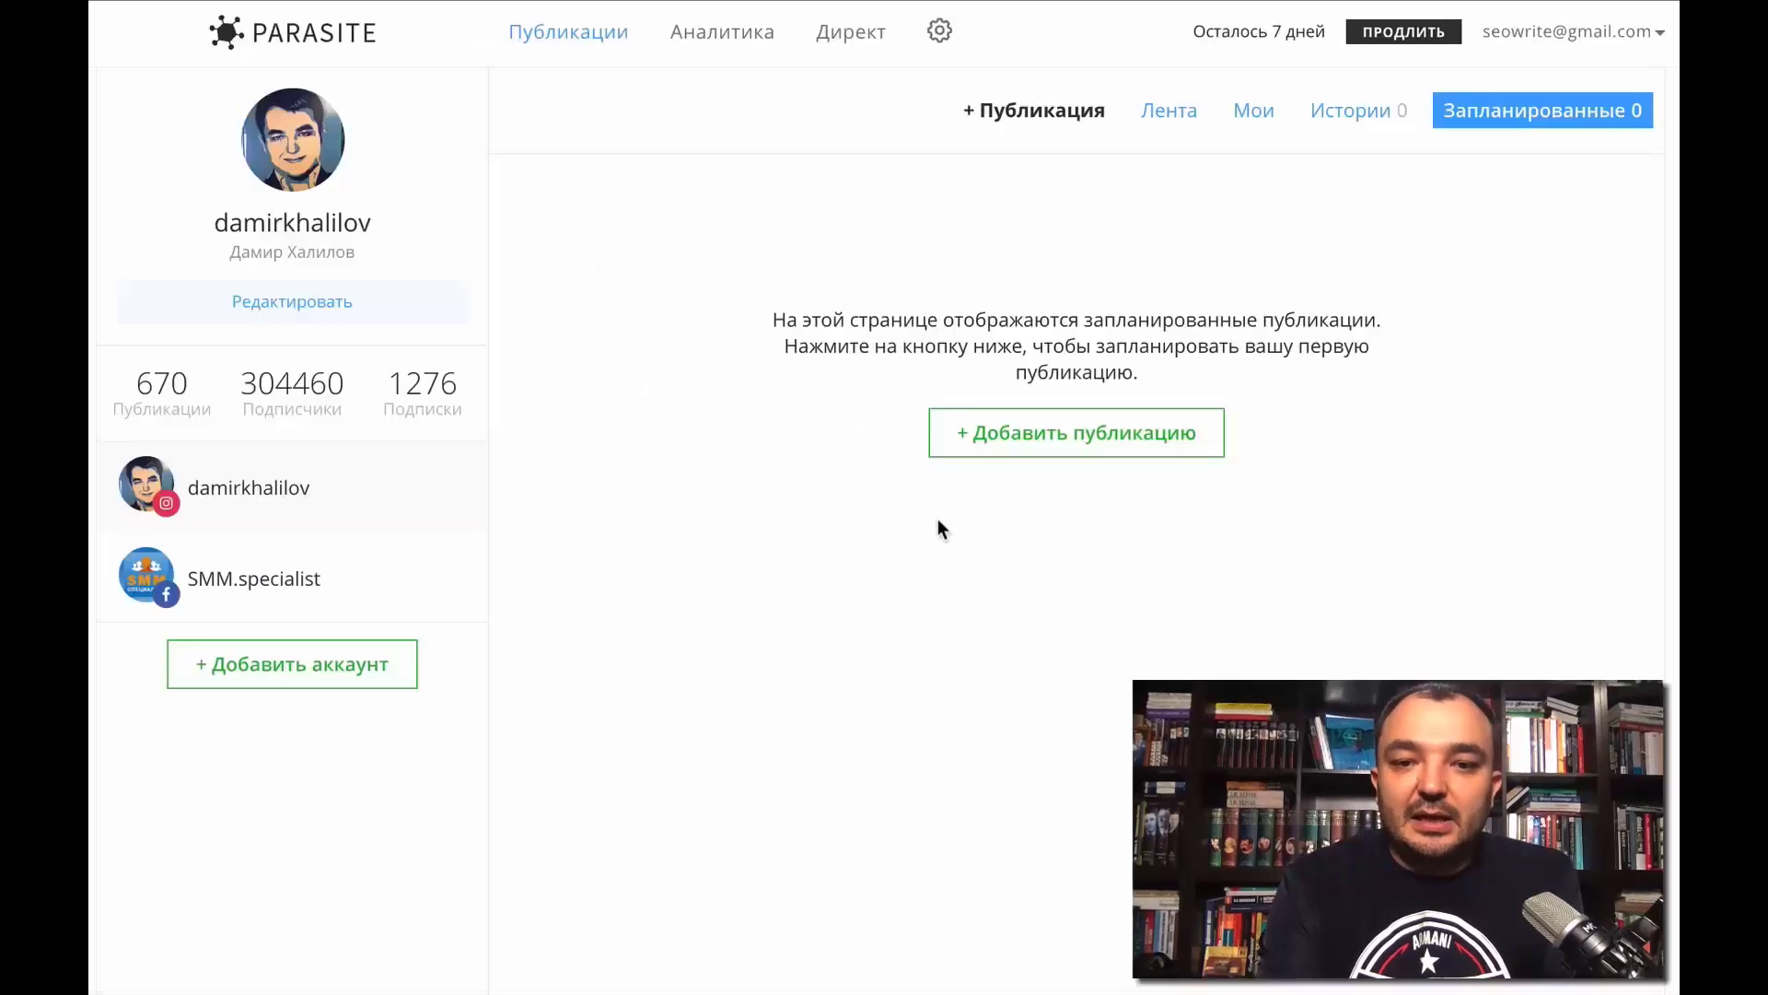
pyautogui.click(1032, 444)
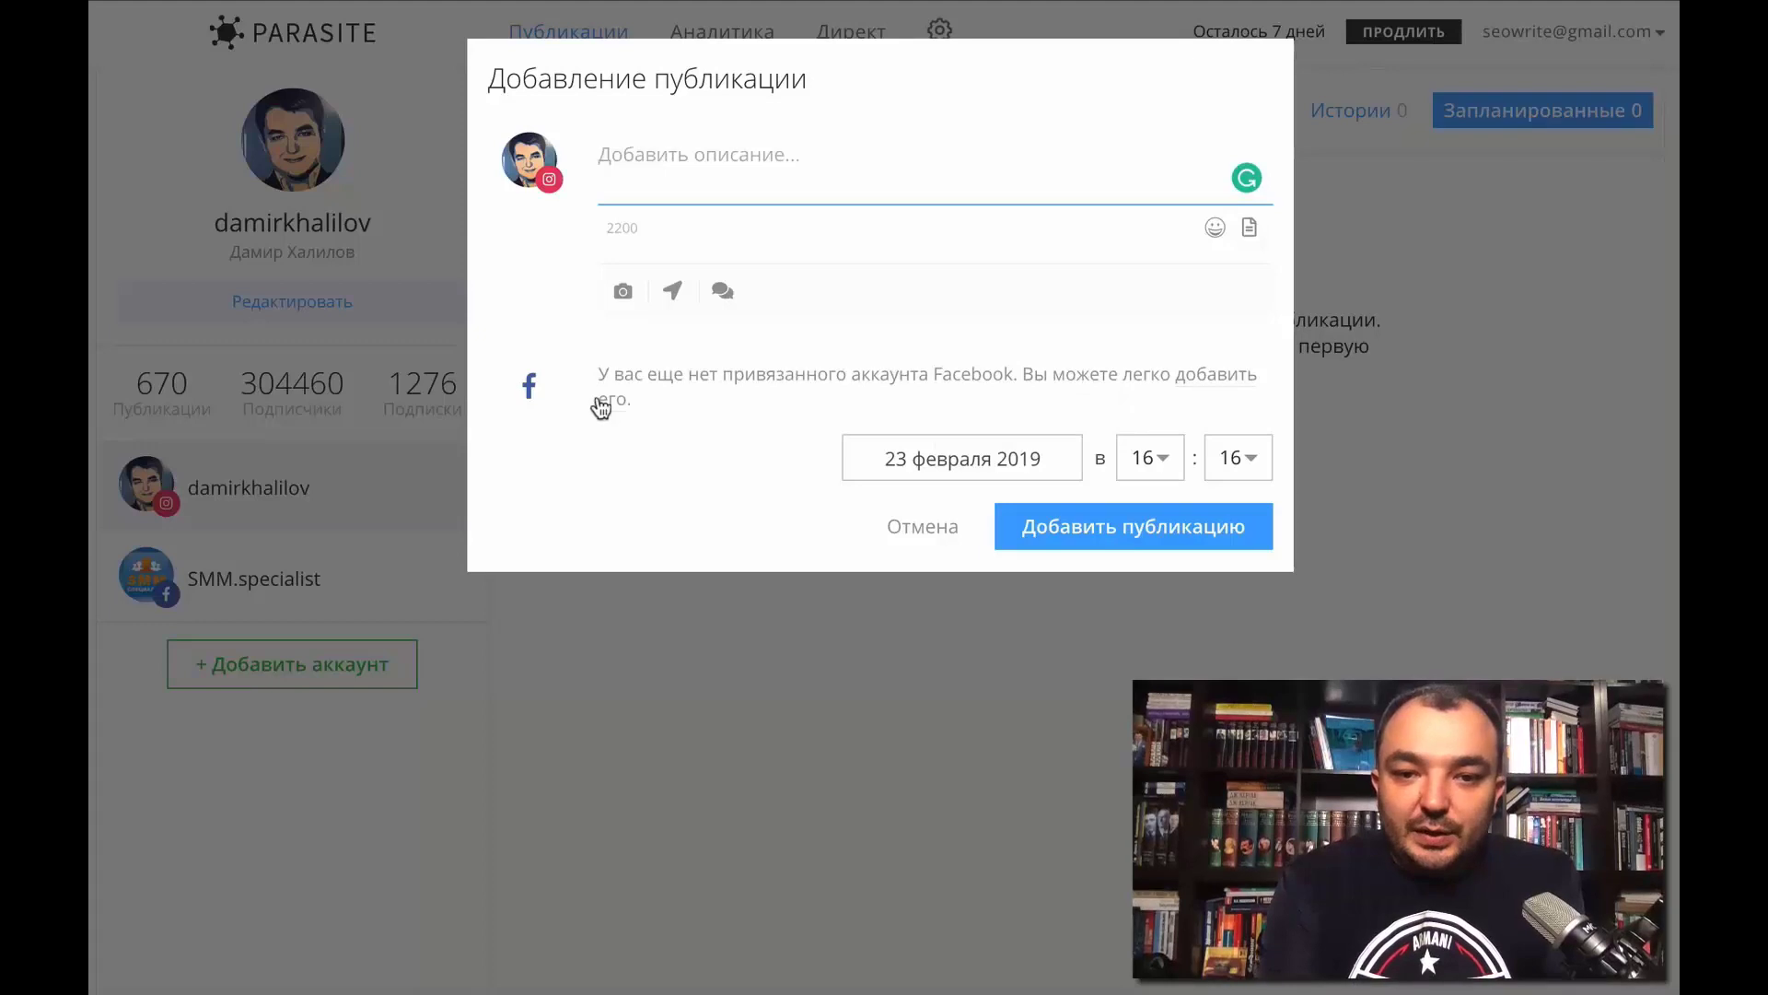
pyautogui.click(1234, 382)
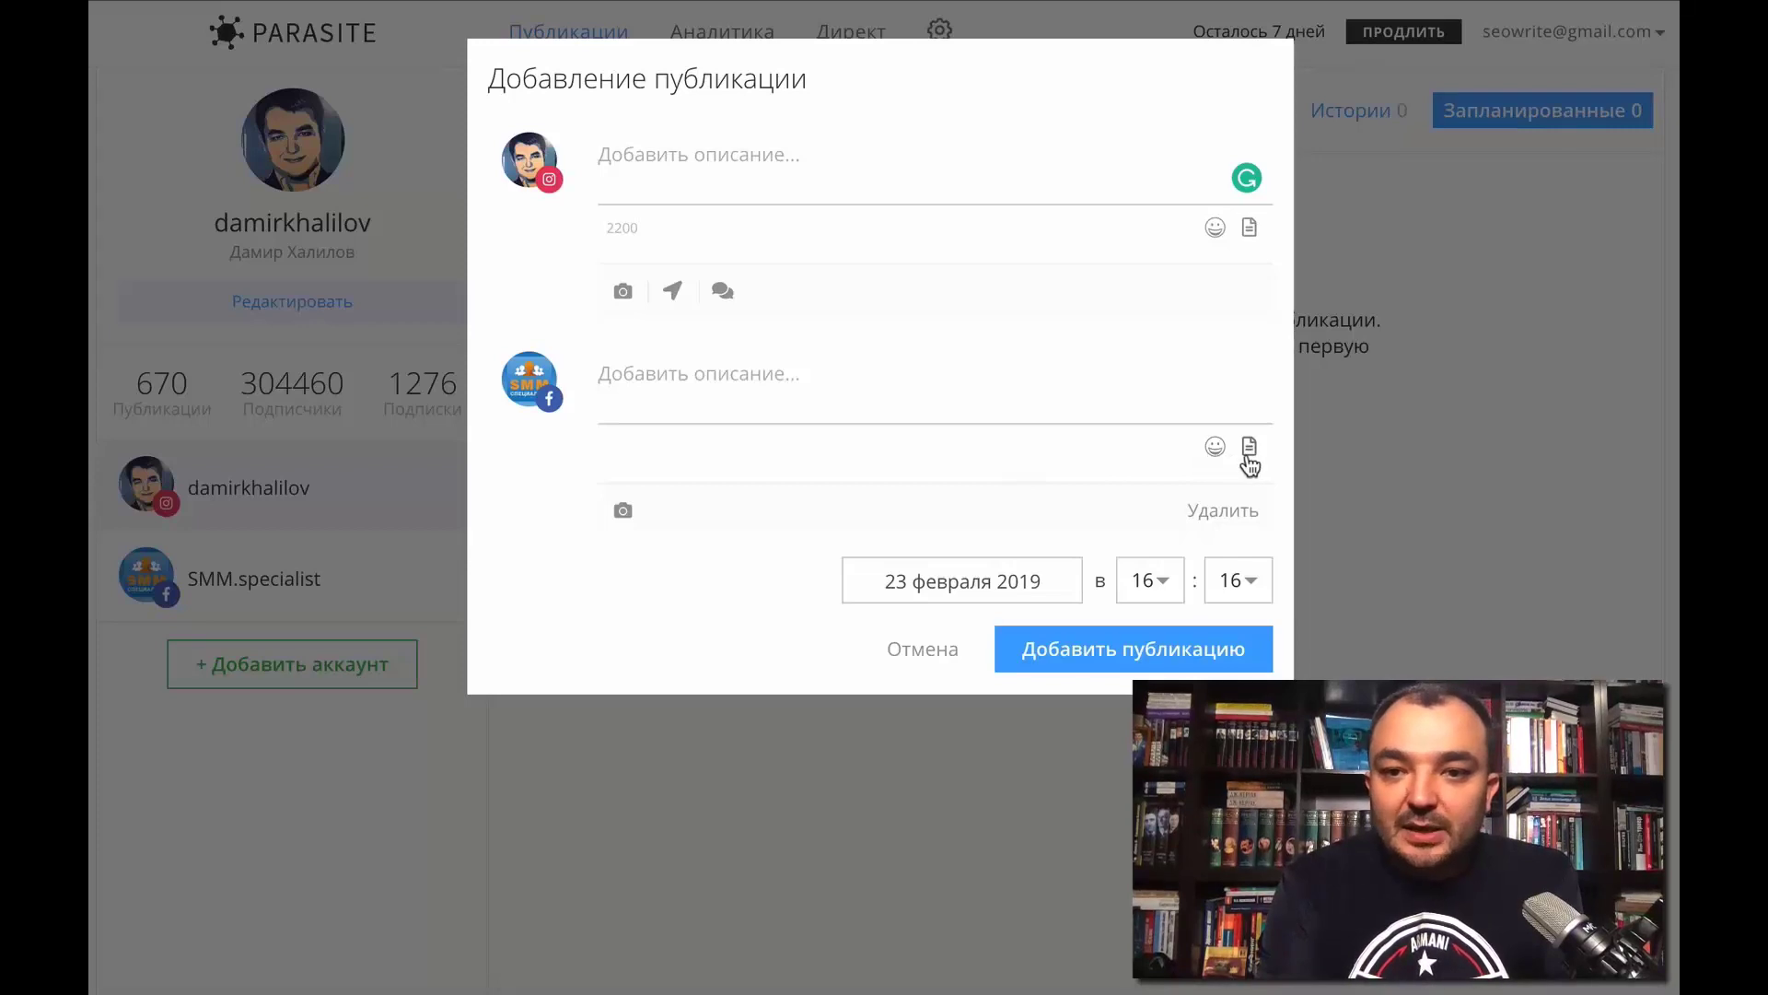
pyautogui.click(936, 661)
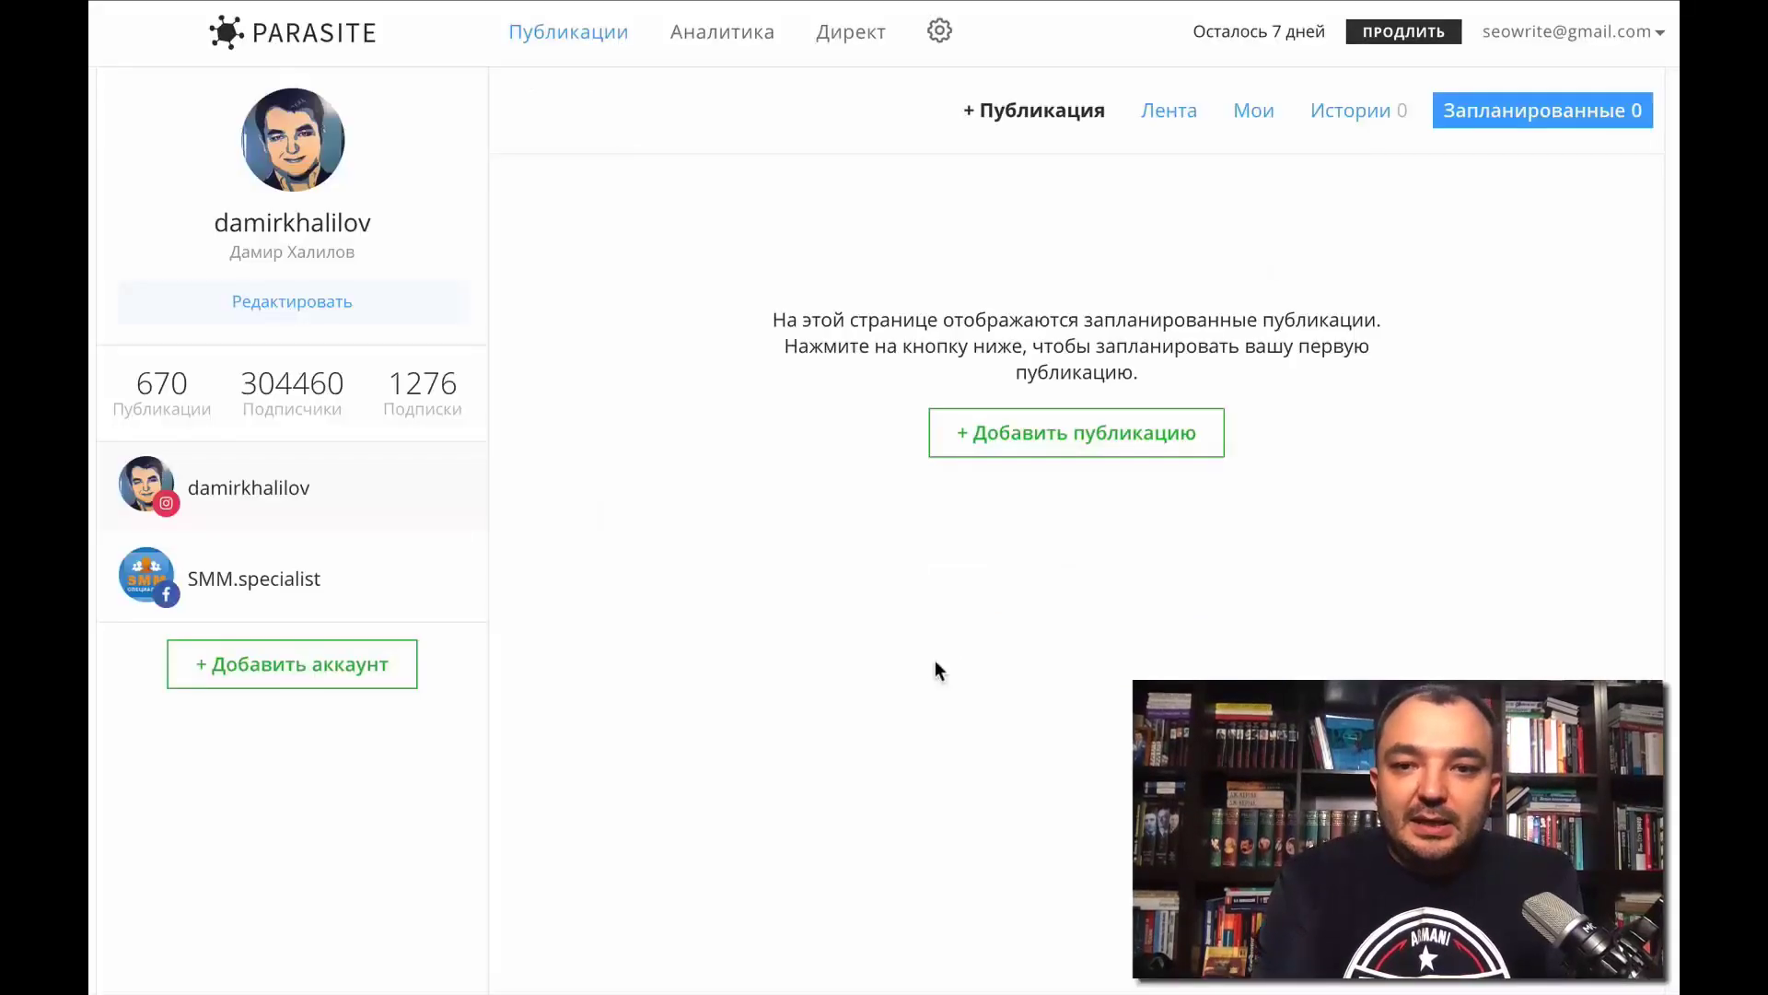
# - Start a new description template in the Instagram account's settings and enter "Страна" as the first line of its text
pyautogui.click(925, 39)
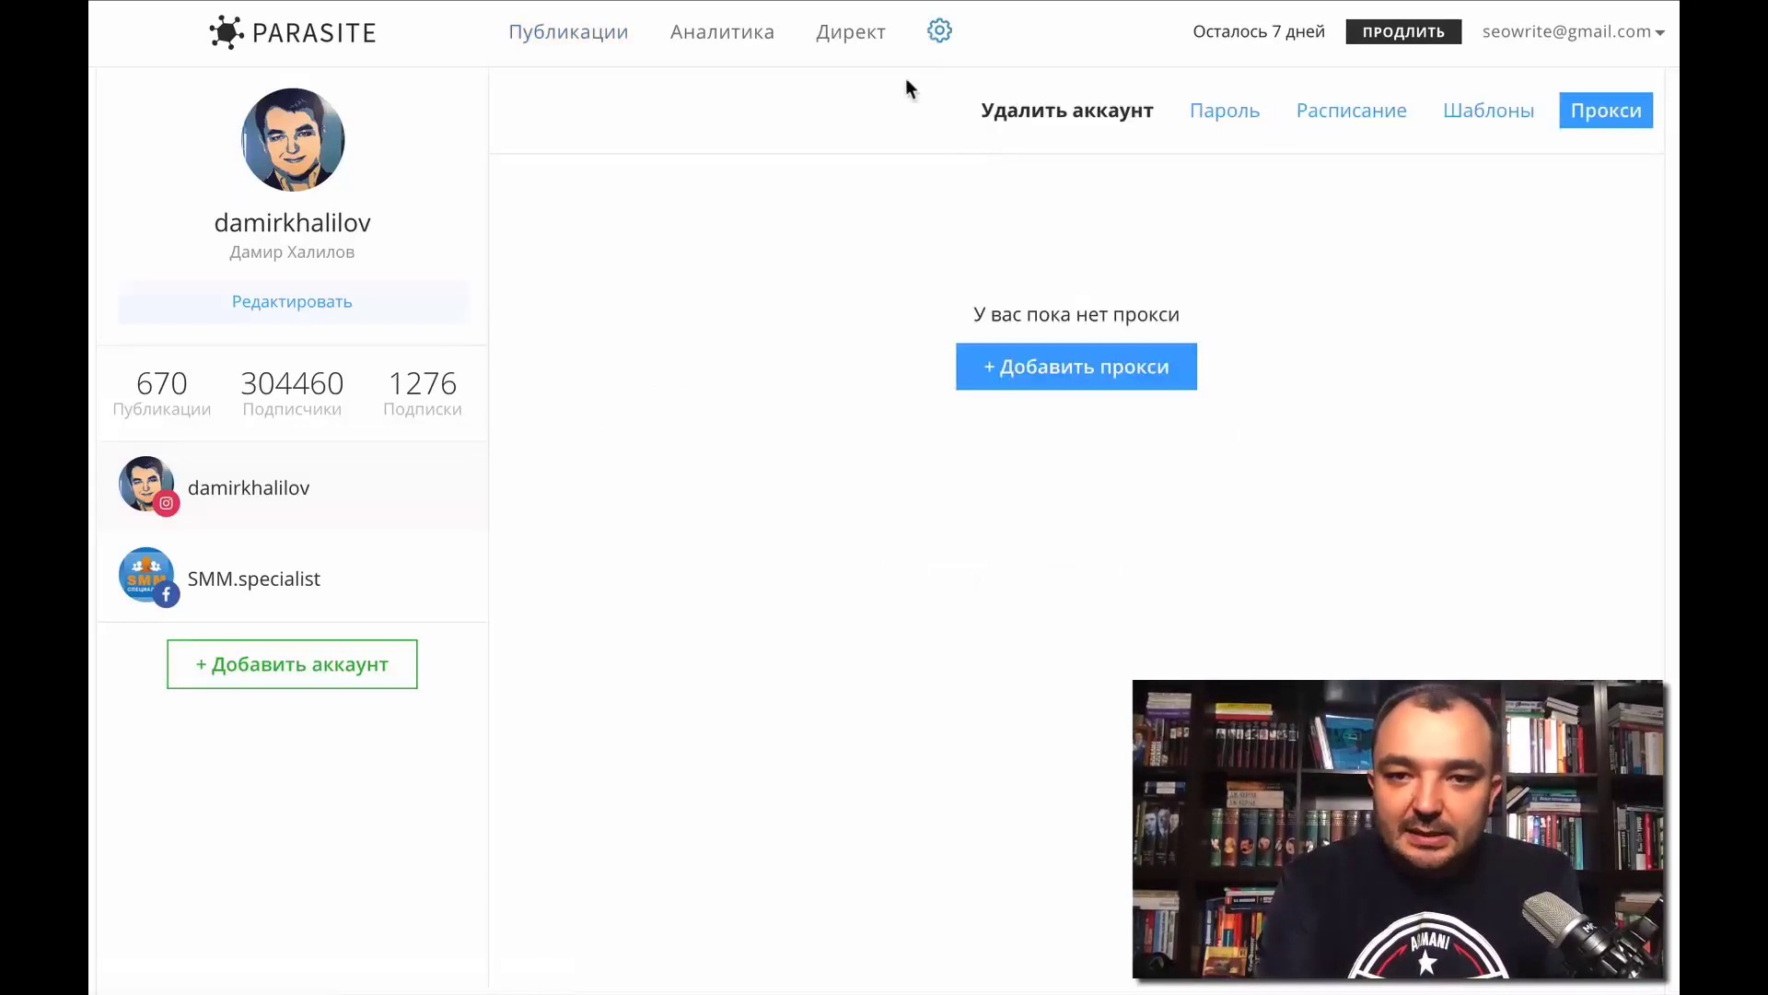
pyautogui.click(1513, 124)
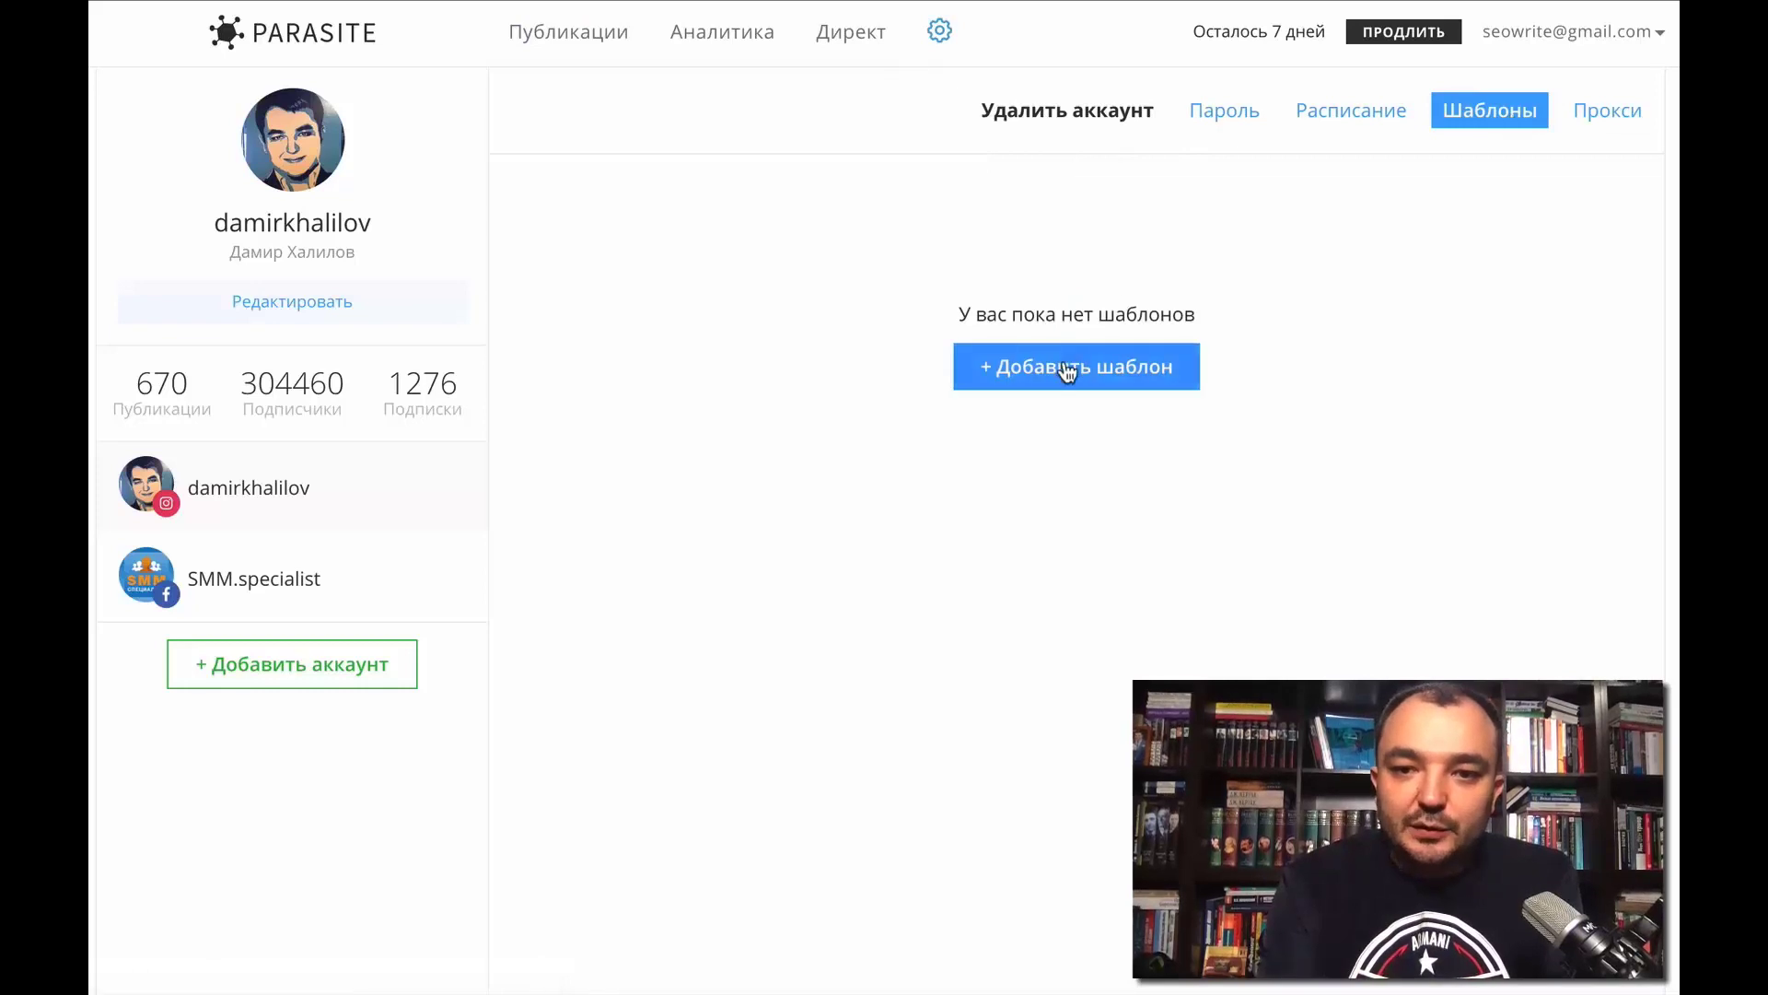
pyautogui.click(1067, 365)
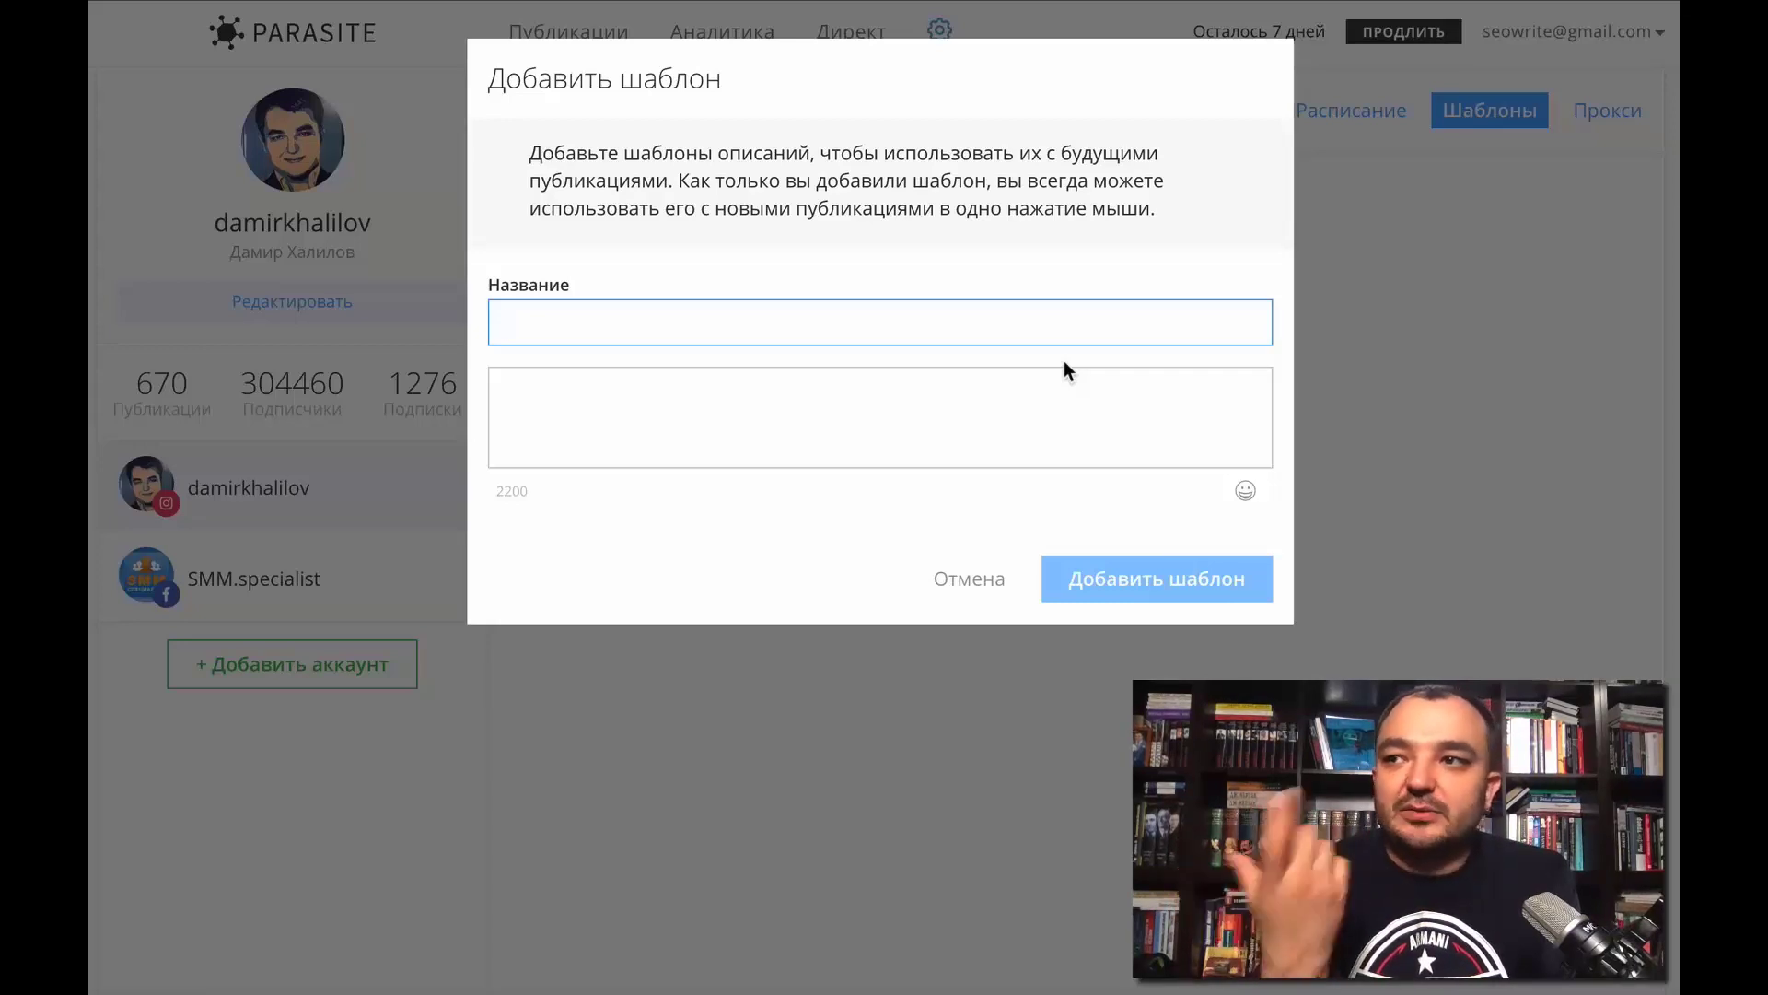
pyautogui.click(1020, 431)
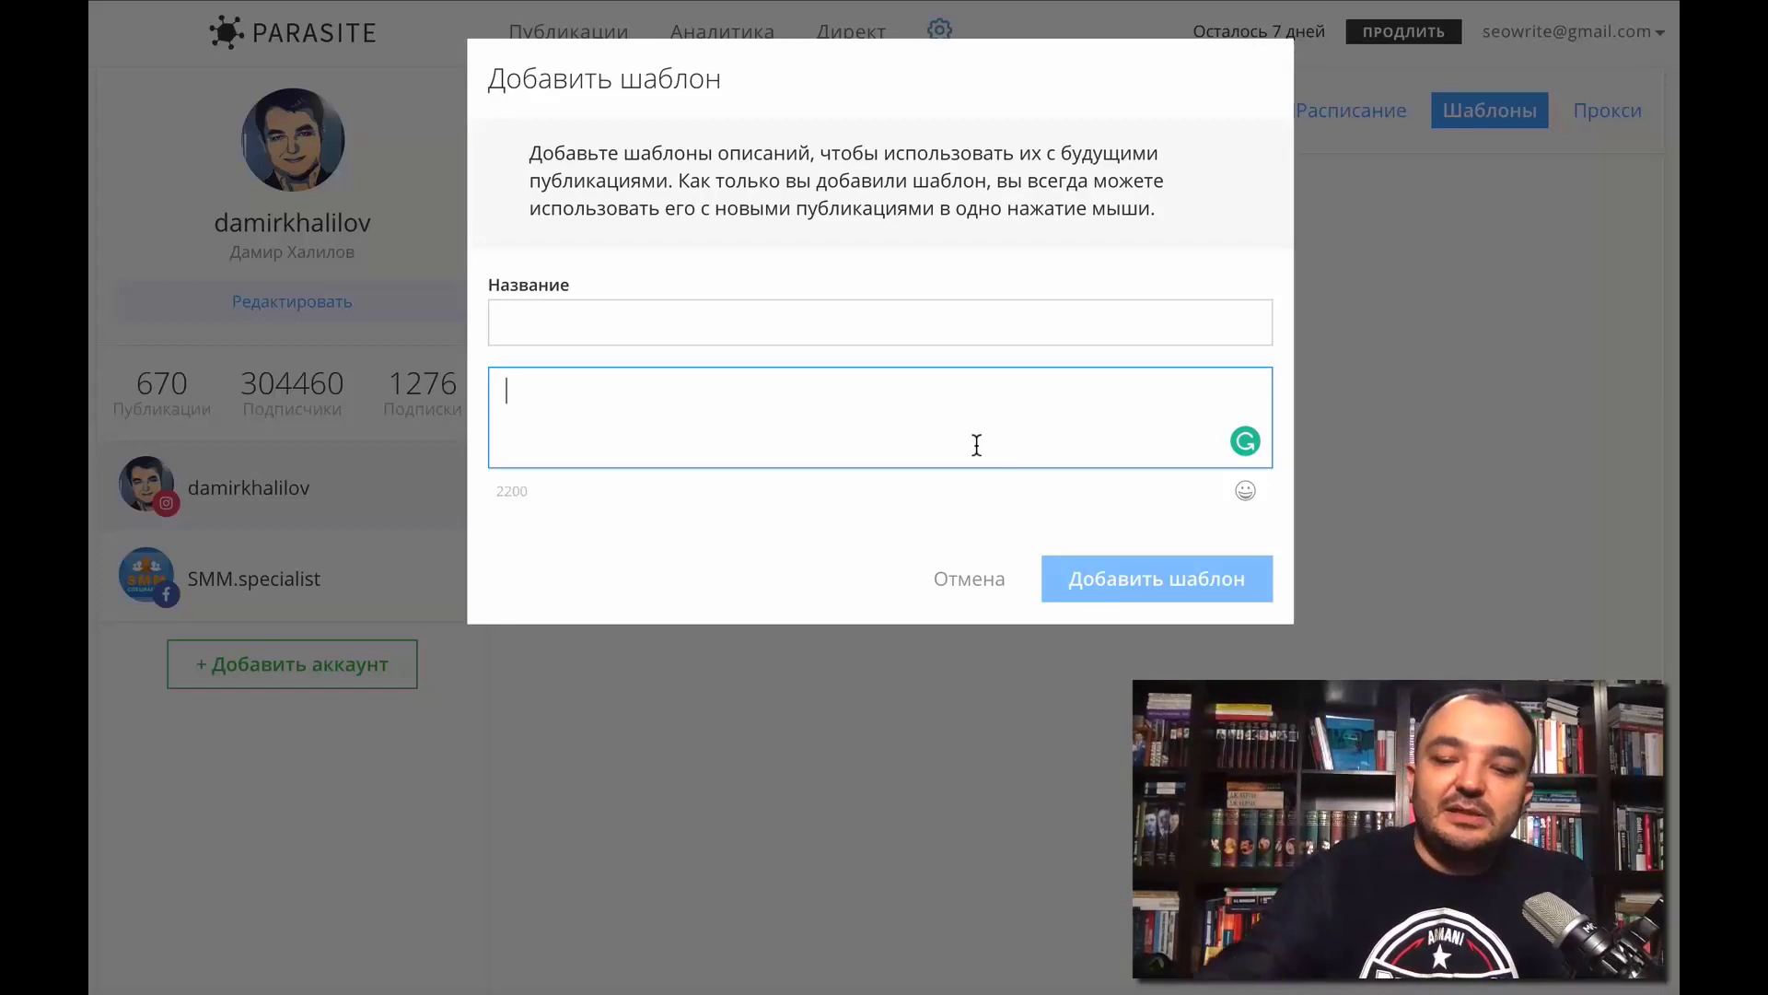
pyautogui.write('С')
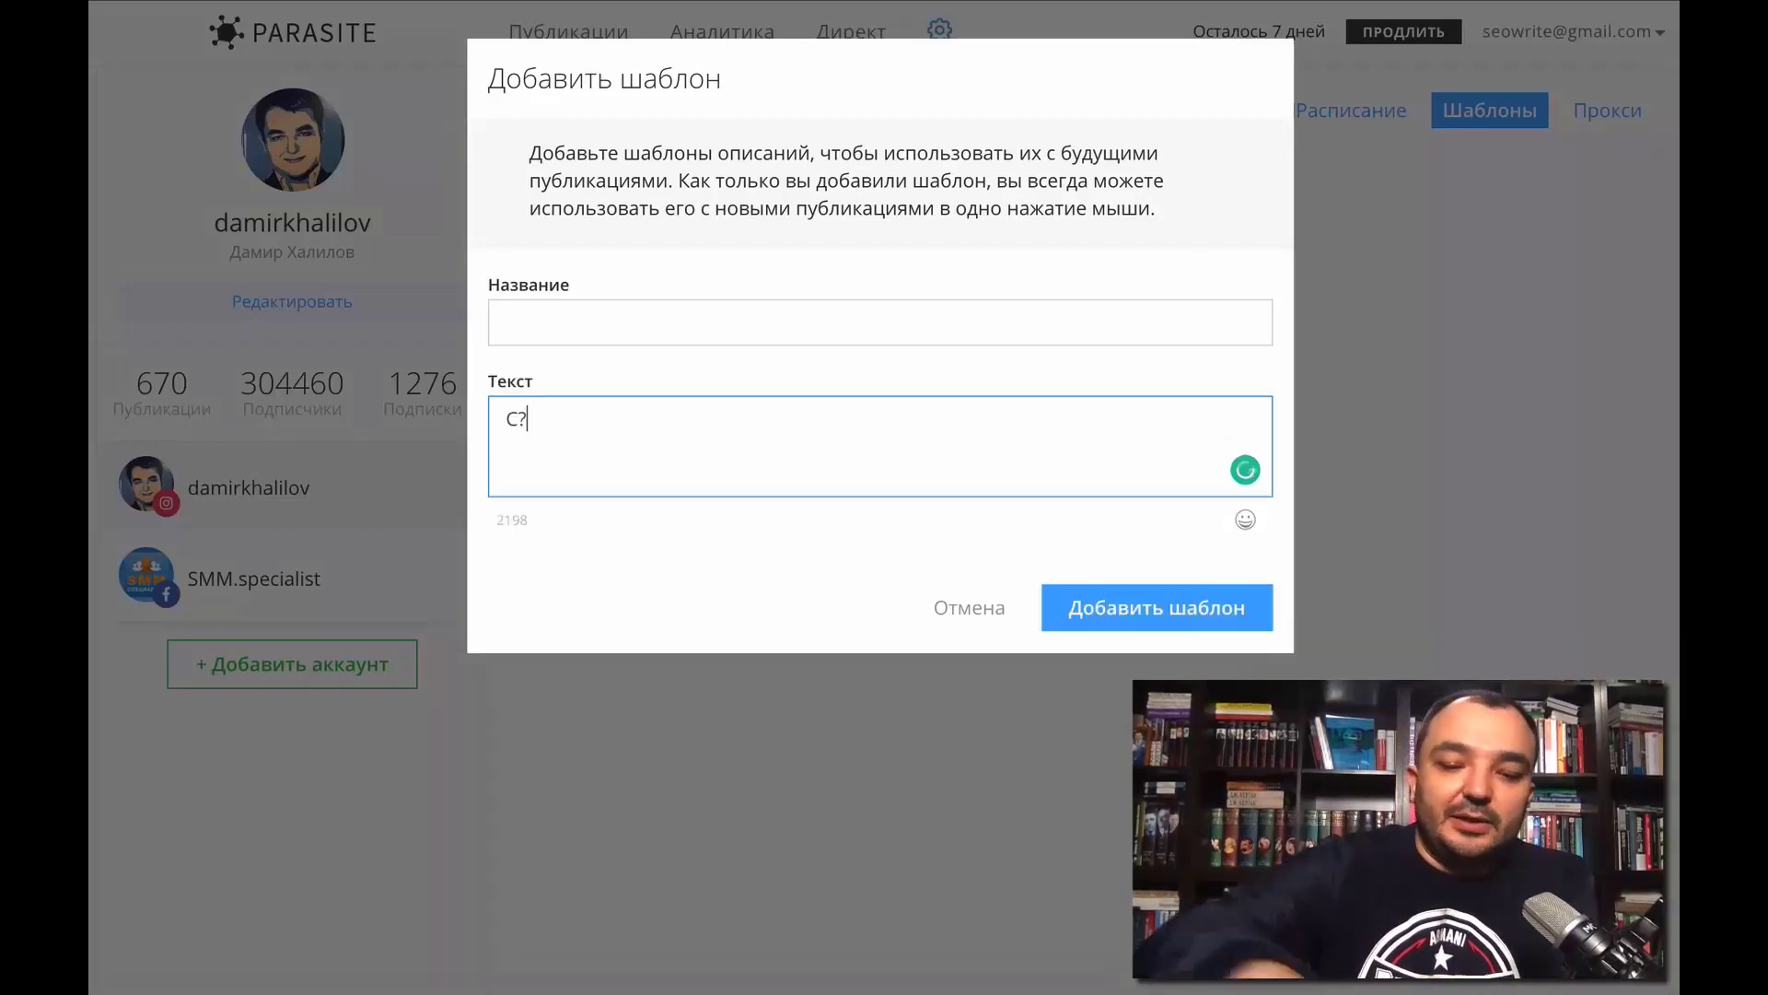
pyautogui.press('BackSpace')
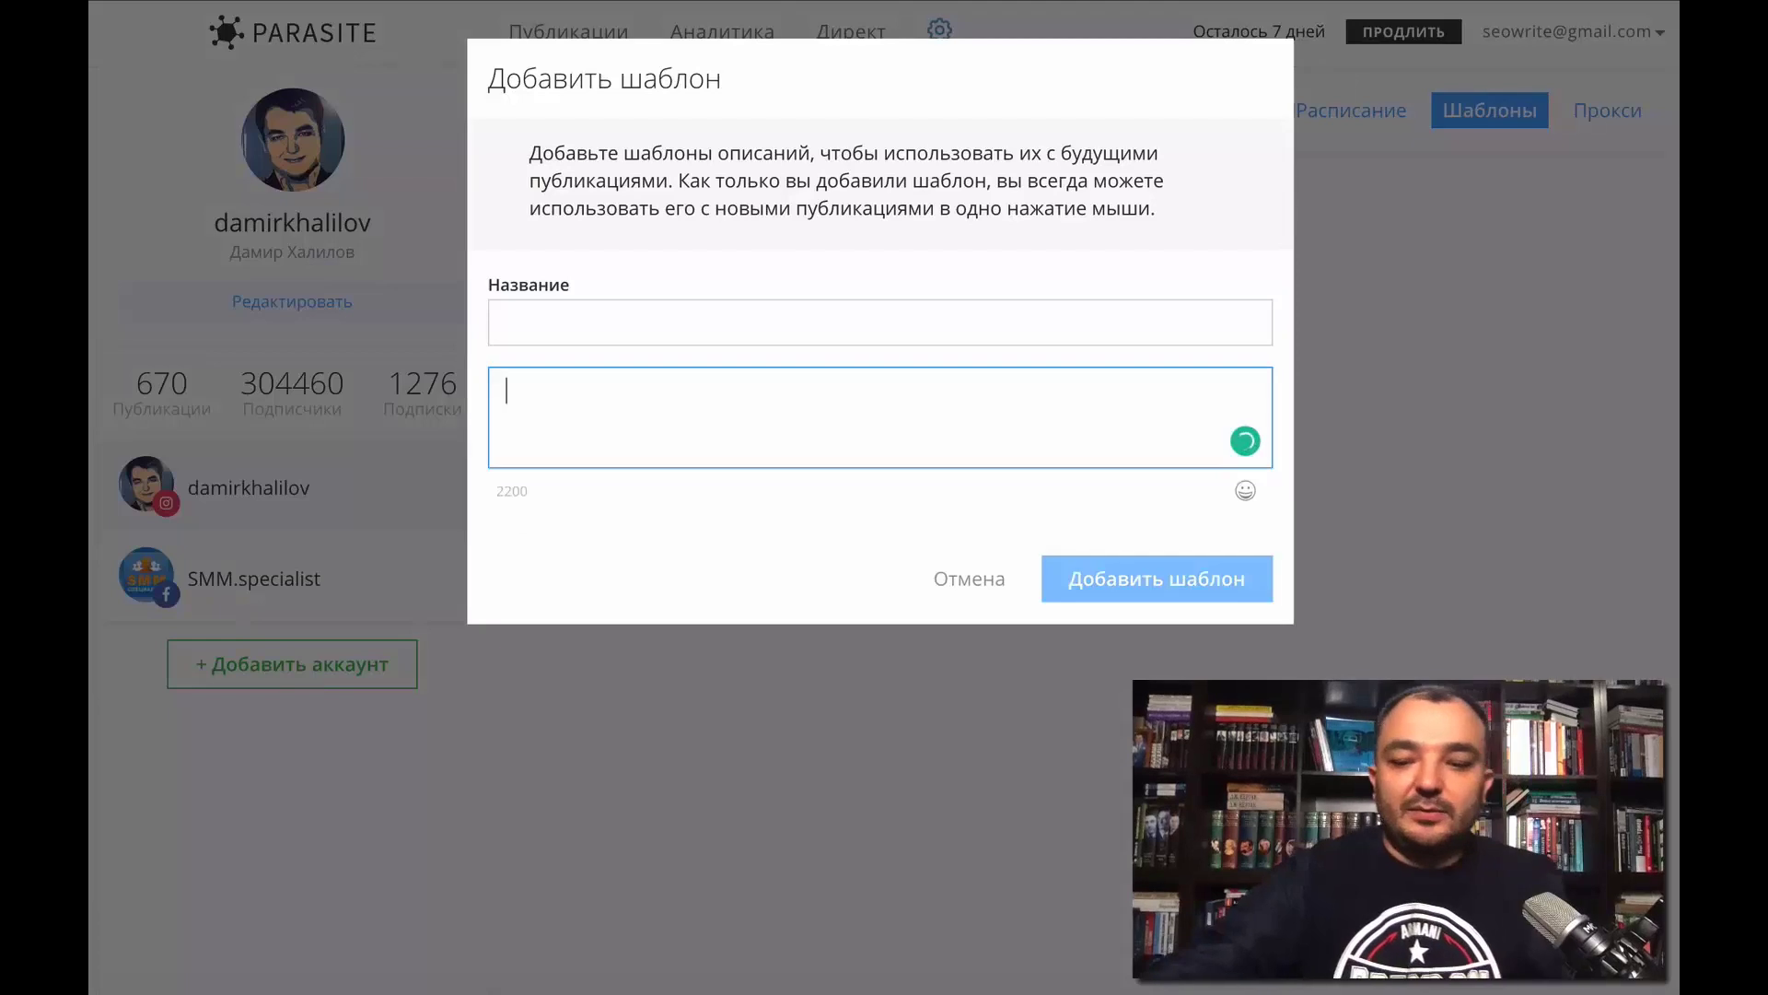
pyautogui.write('Cnhfyf')
pyautogui.hotkey('ctrl', 'a')
pyautogui.write('Страна')
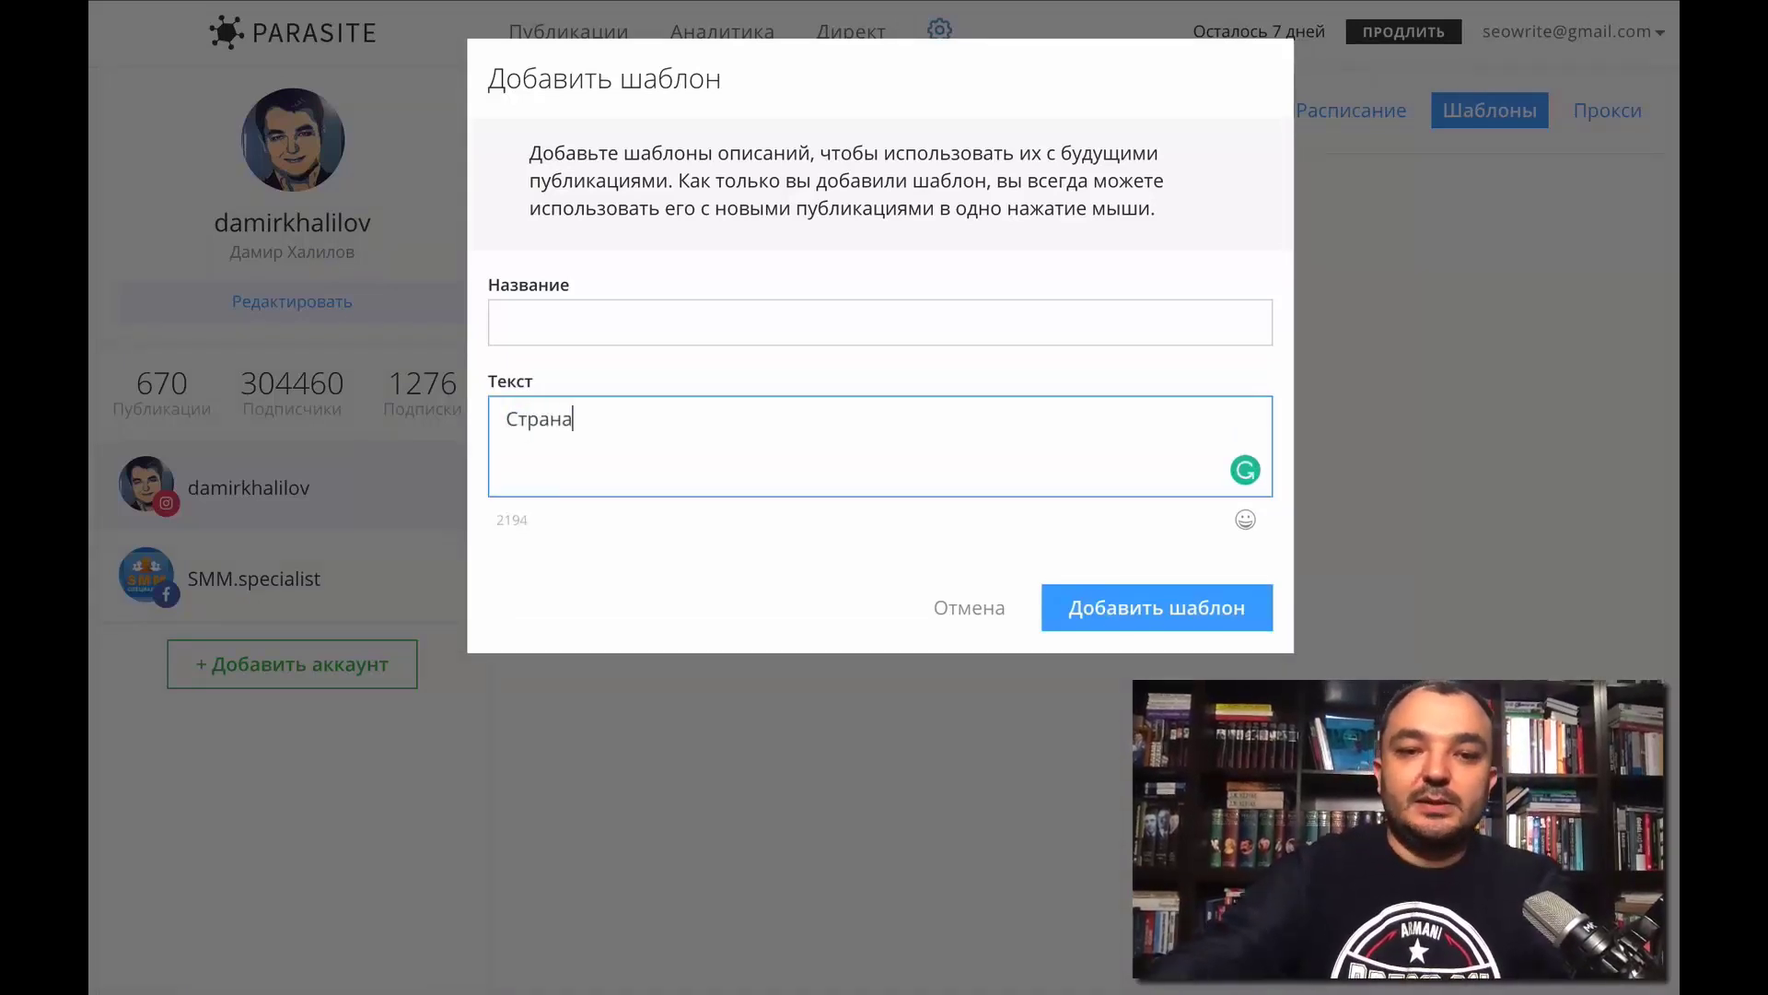
# - Add "Звезды", "Продолжительность" and "Цена" as separate lines to the template text
pyautogui.write('Звезды')
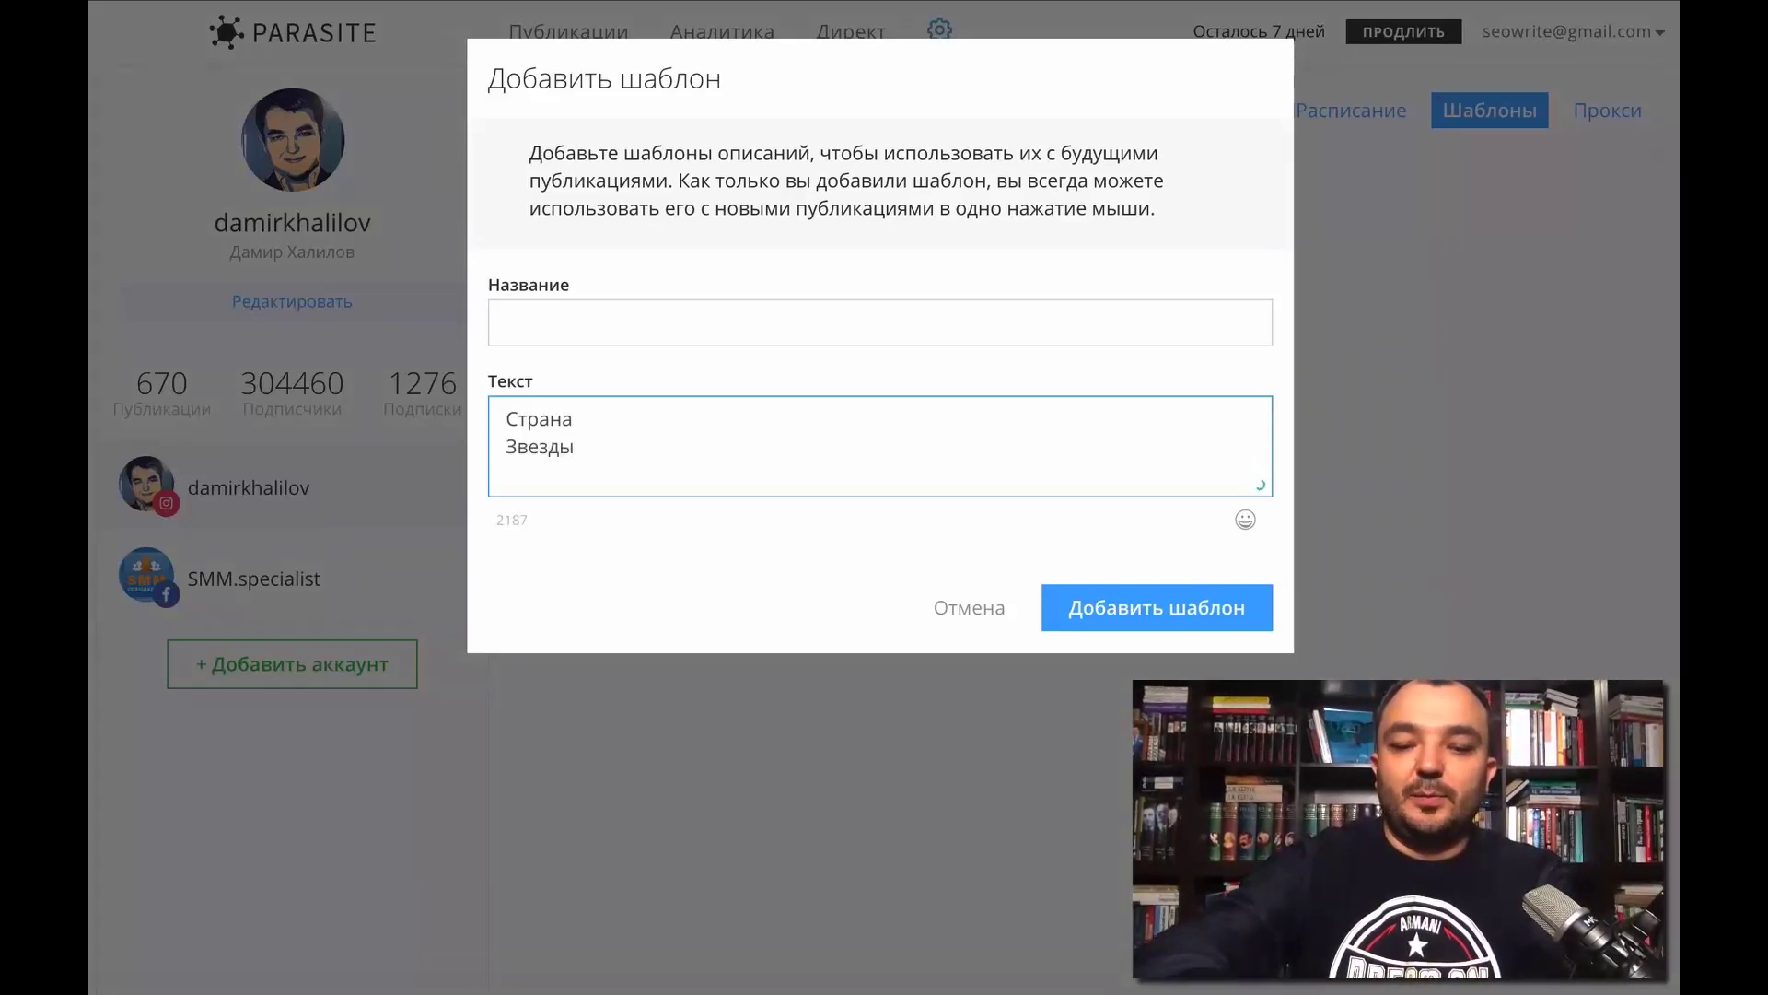
pyautogui.write('С')
pyautogui.press('BackSpace')
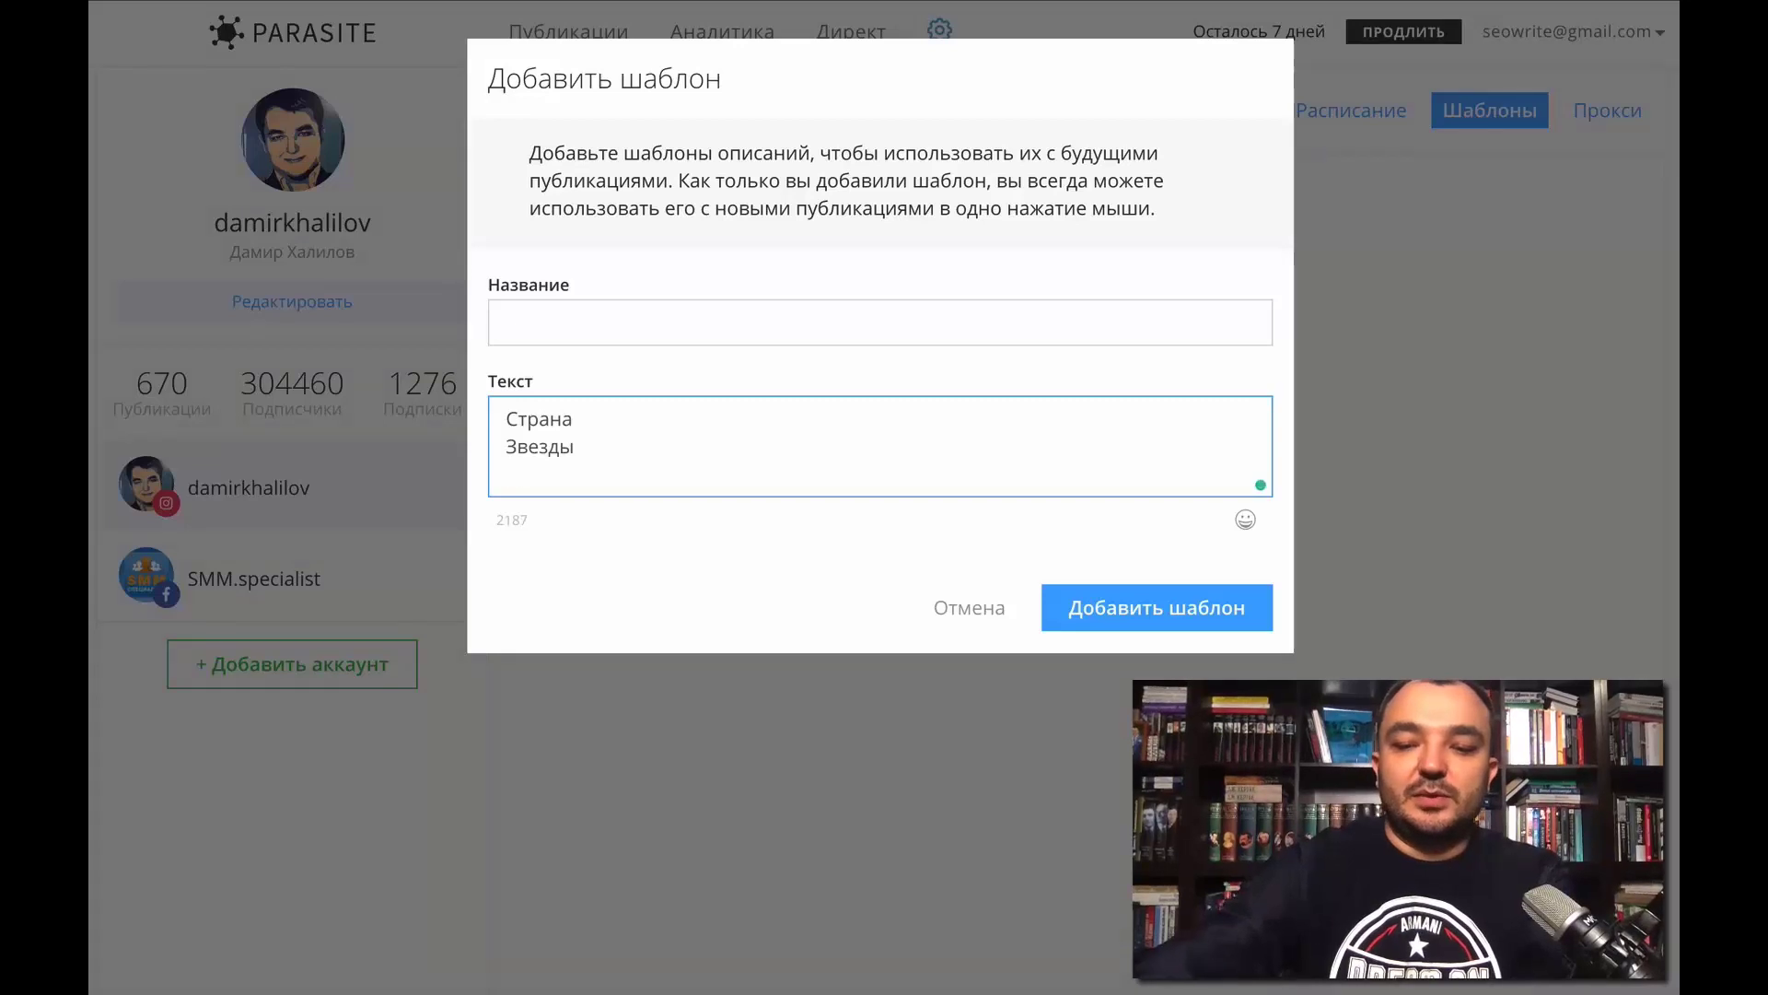
pyautogui.write('Продо')
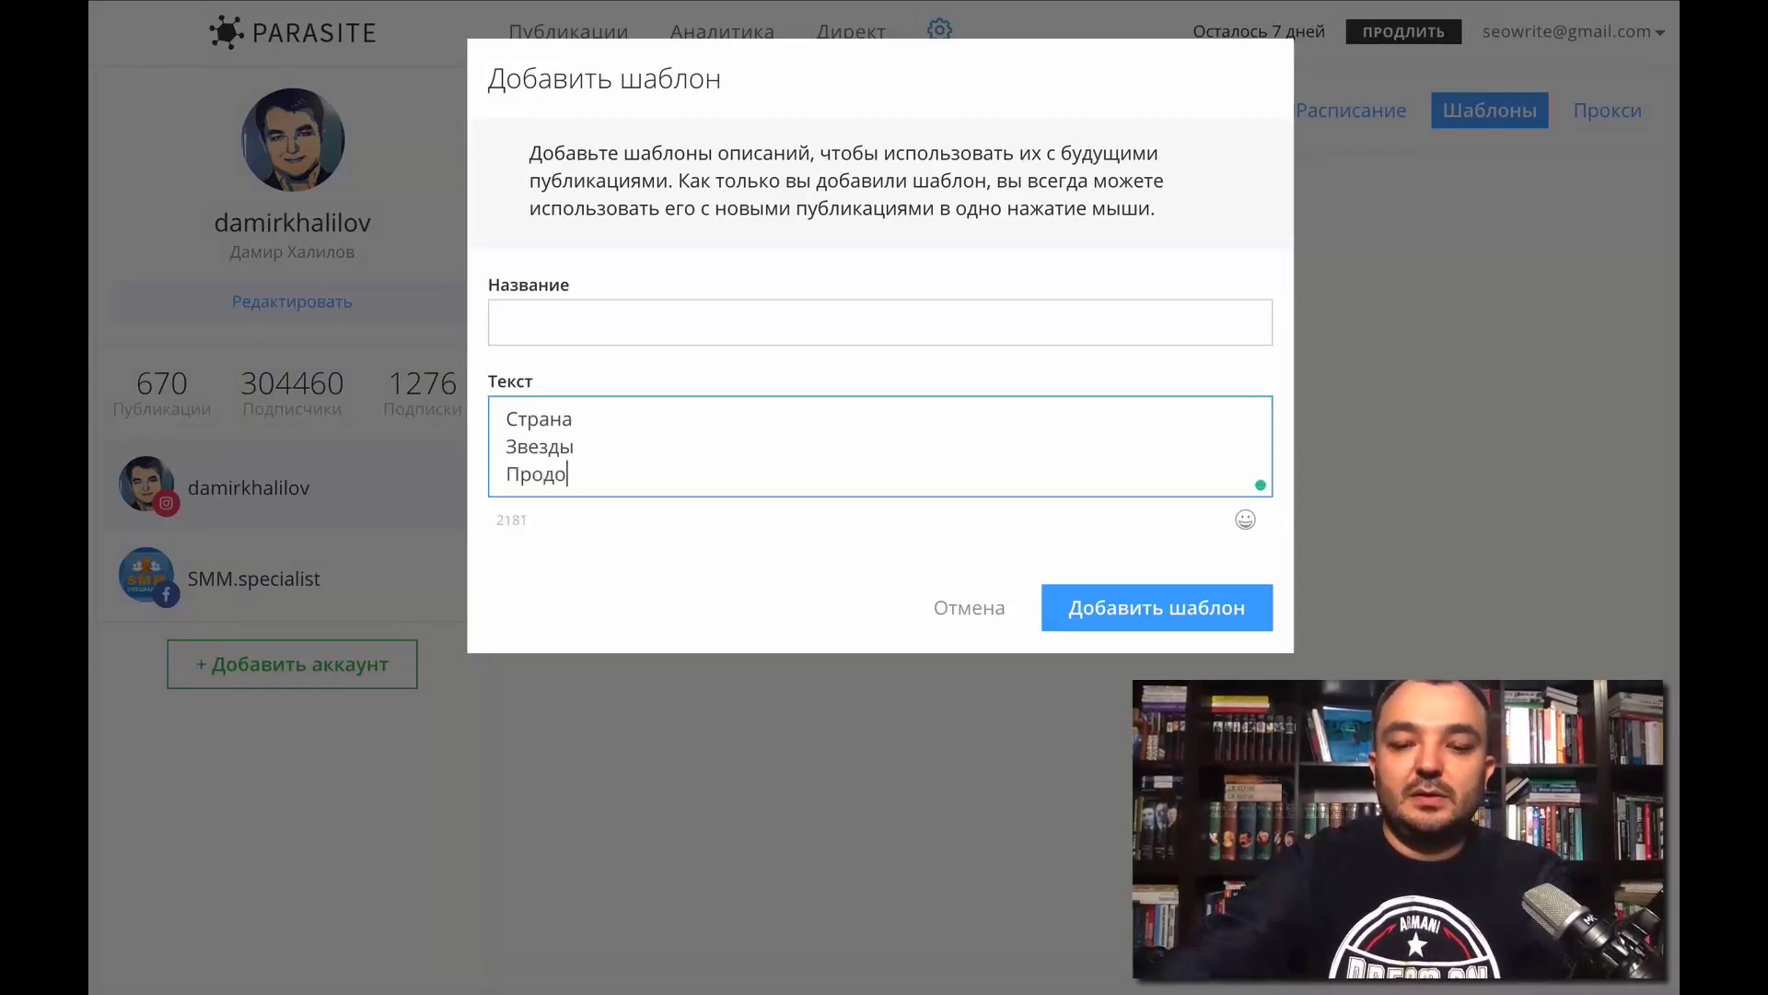
pyautogui.write('лжительность')
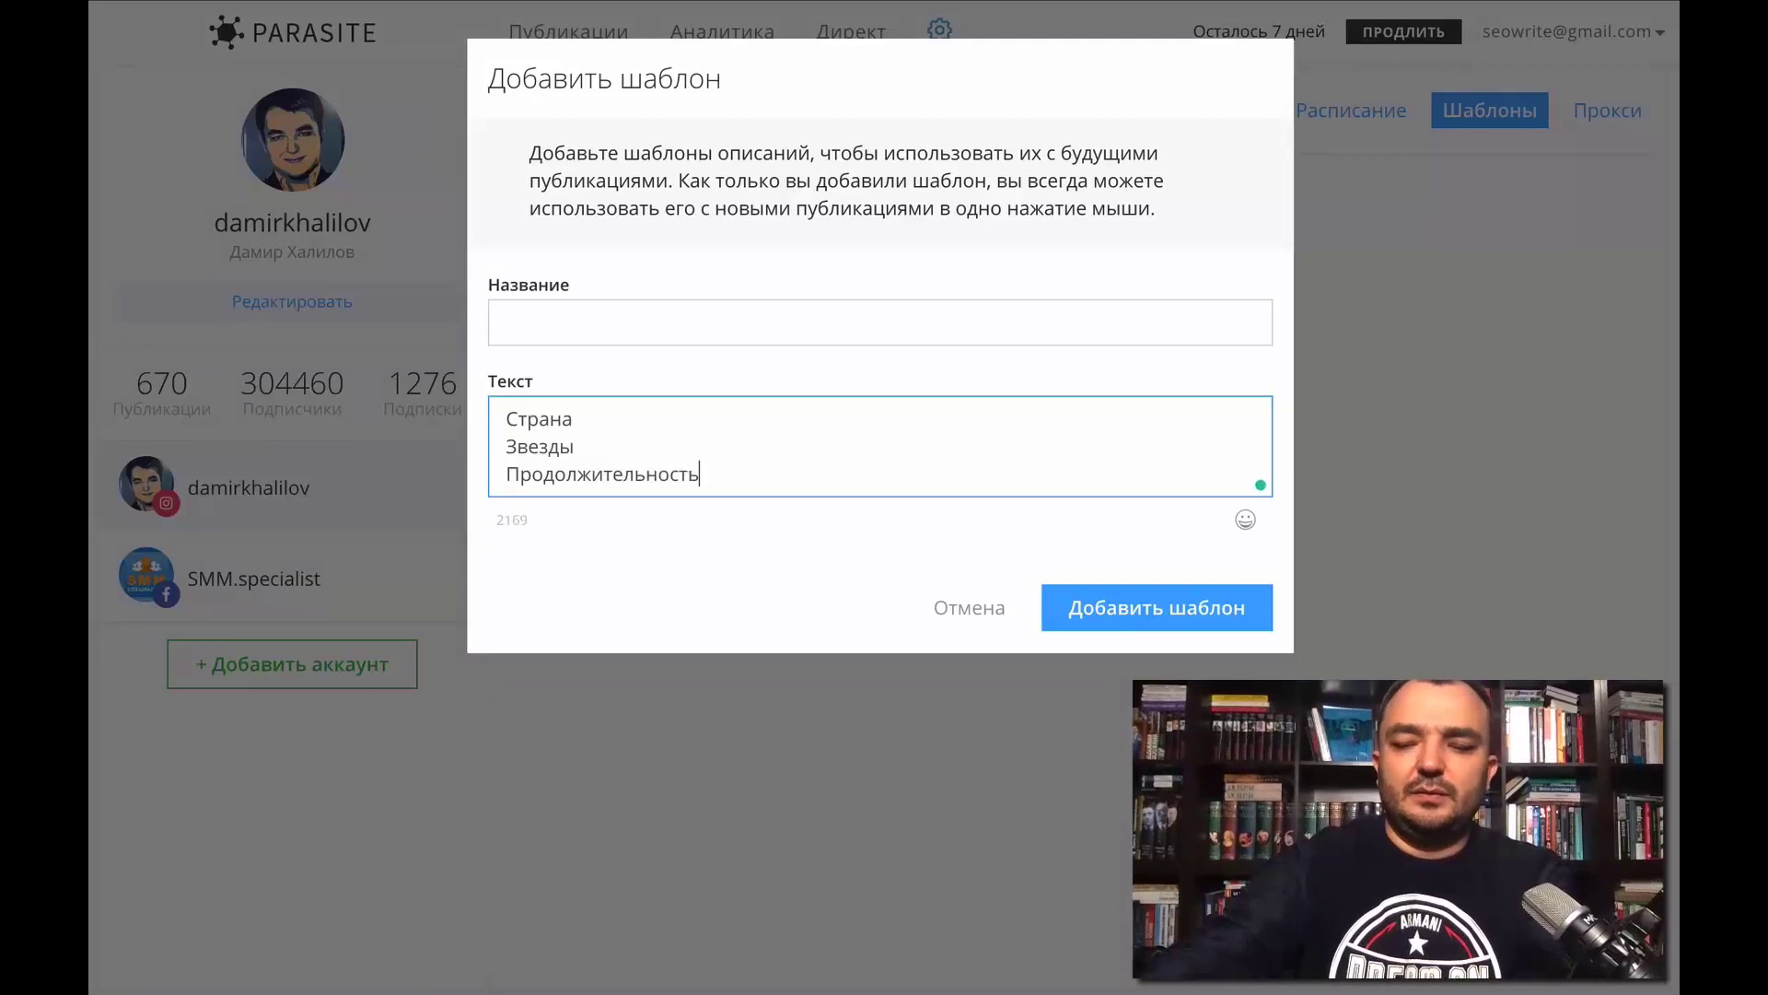
pyautogui.press('Return')
pyautogui.write('Цена')
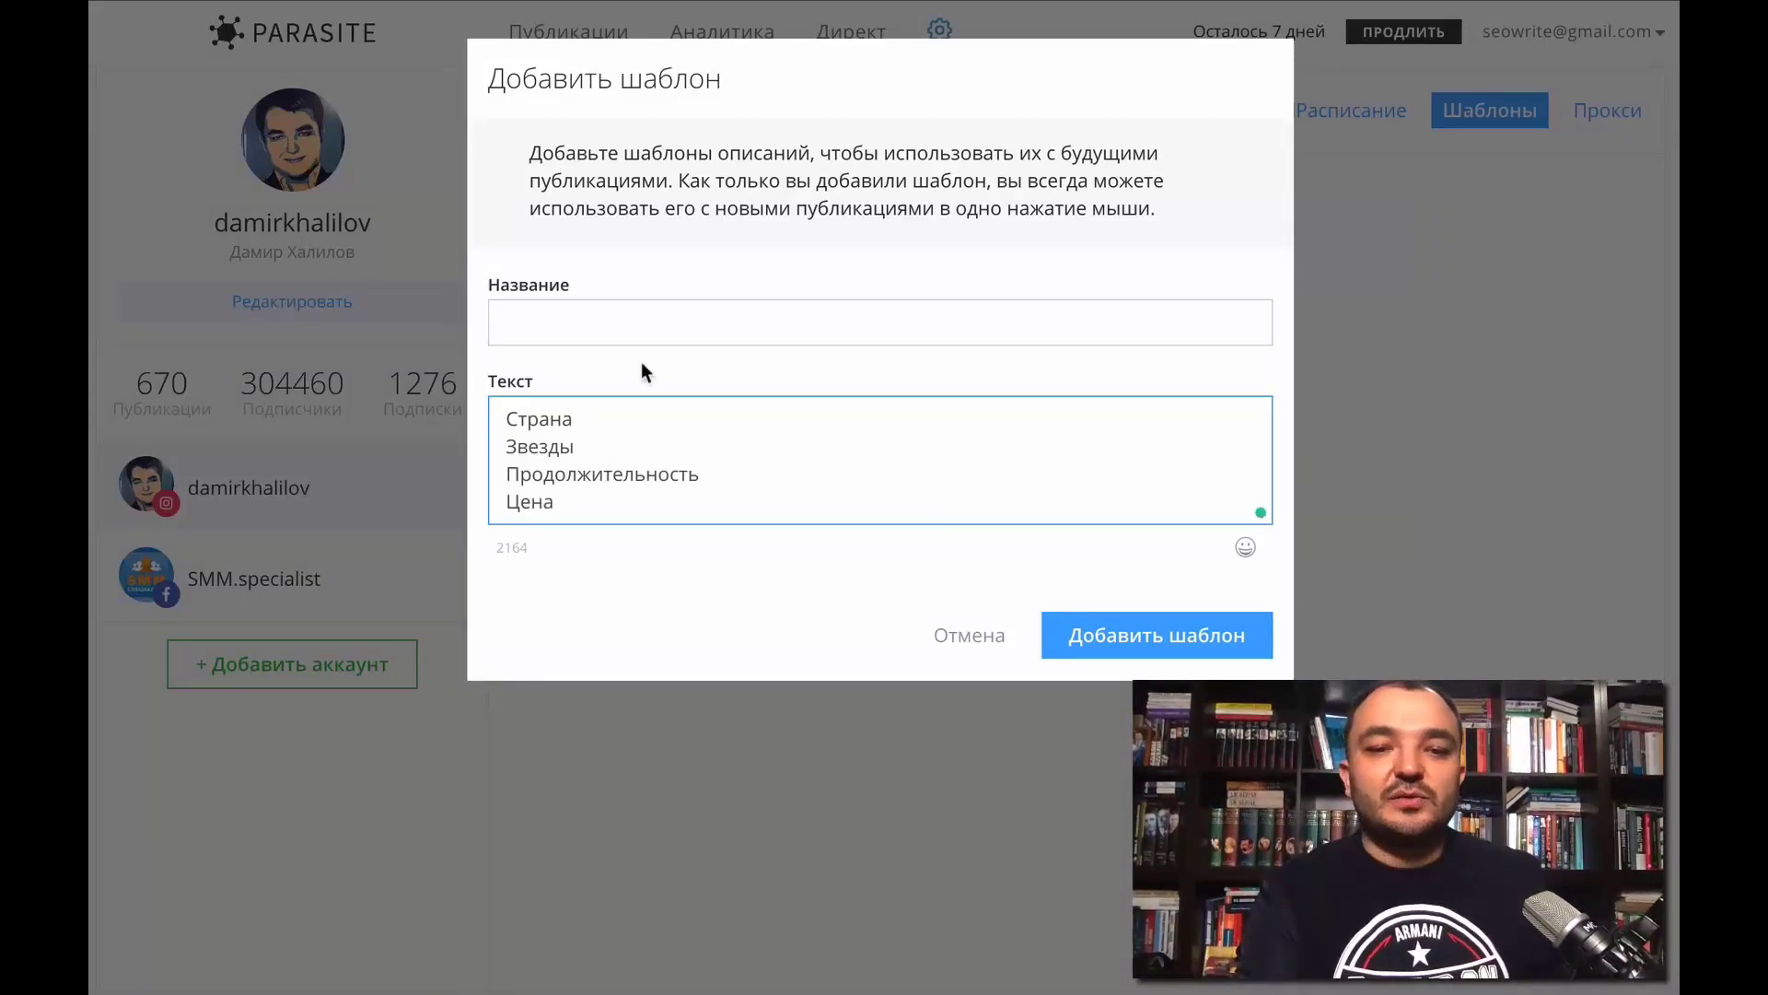
pyautogui.click(582, 325)
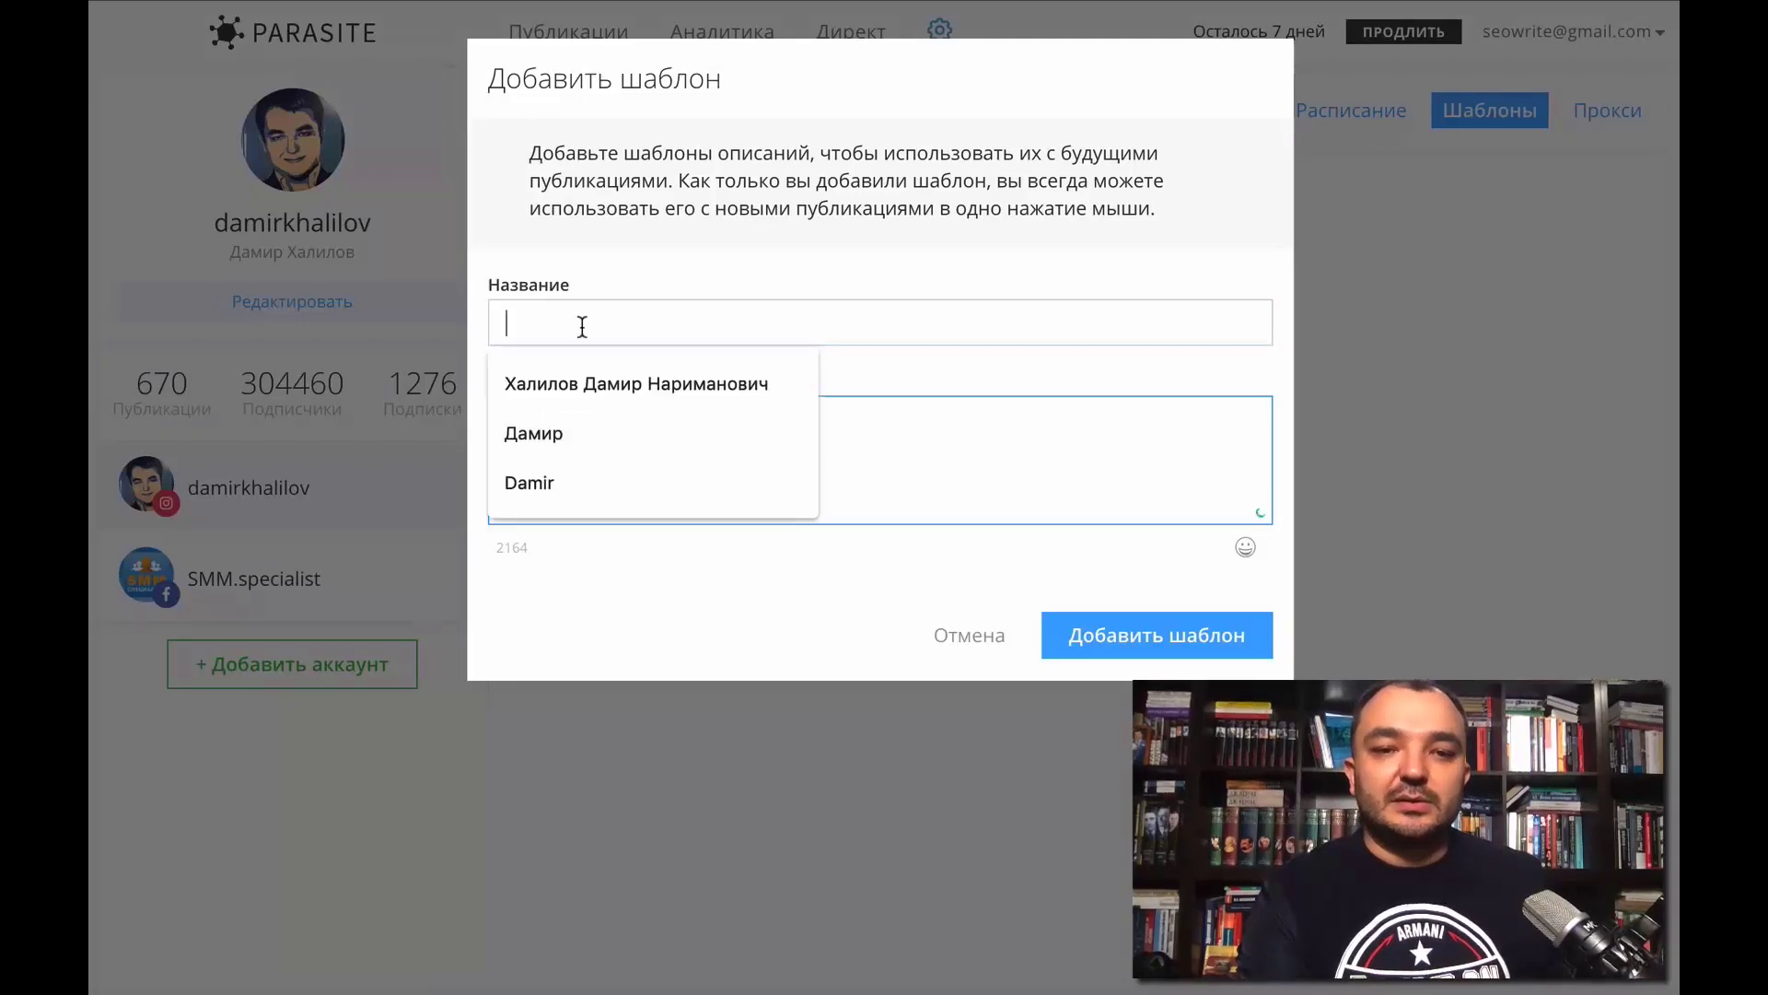
pyautogui.write('Название')
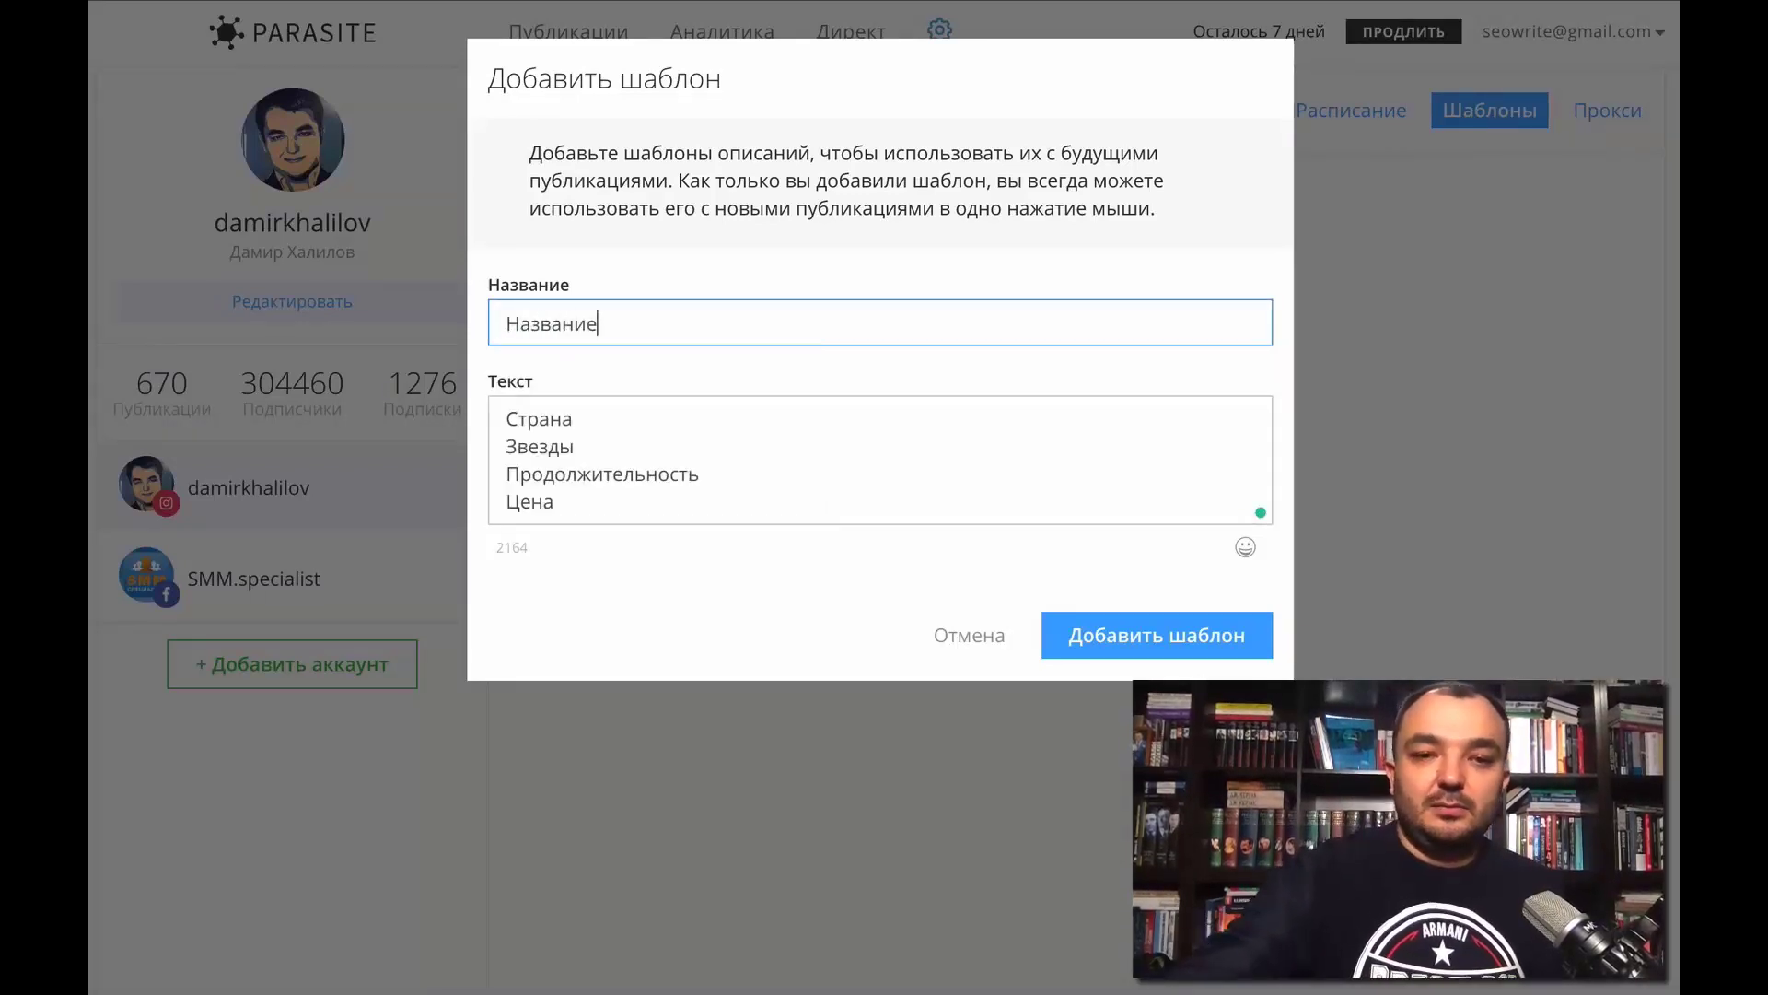
pyautogui.press('BackSpace')
pyautogui.press('BackSpace')
pyautogui.press('BackSpace')
pyautogui.press('BackSpace')
pyautogui.press('BackSpace')
pyautogui.press('BackSpace')
pyautogui.press('BackSpace')
pyautogui.press('BackSpace')
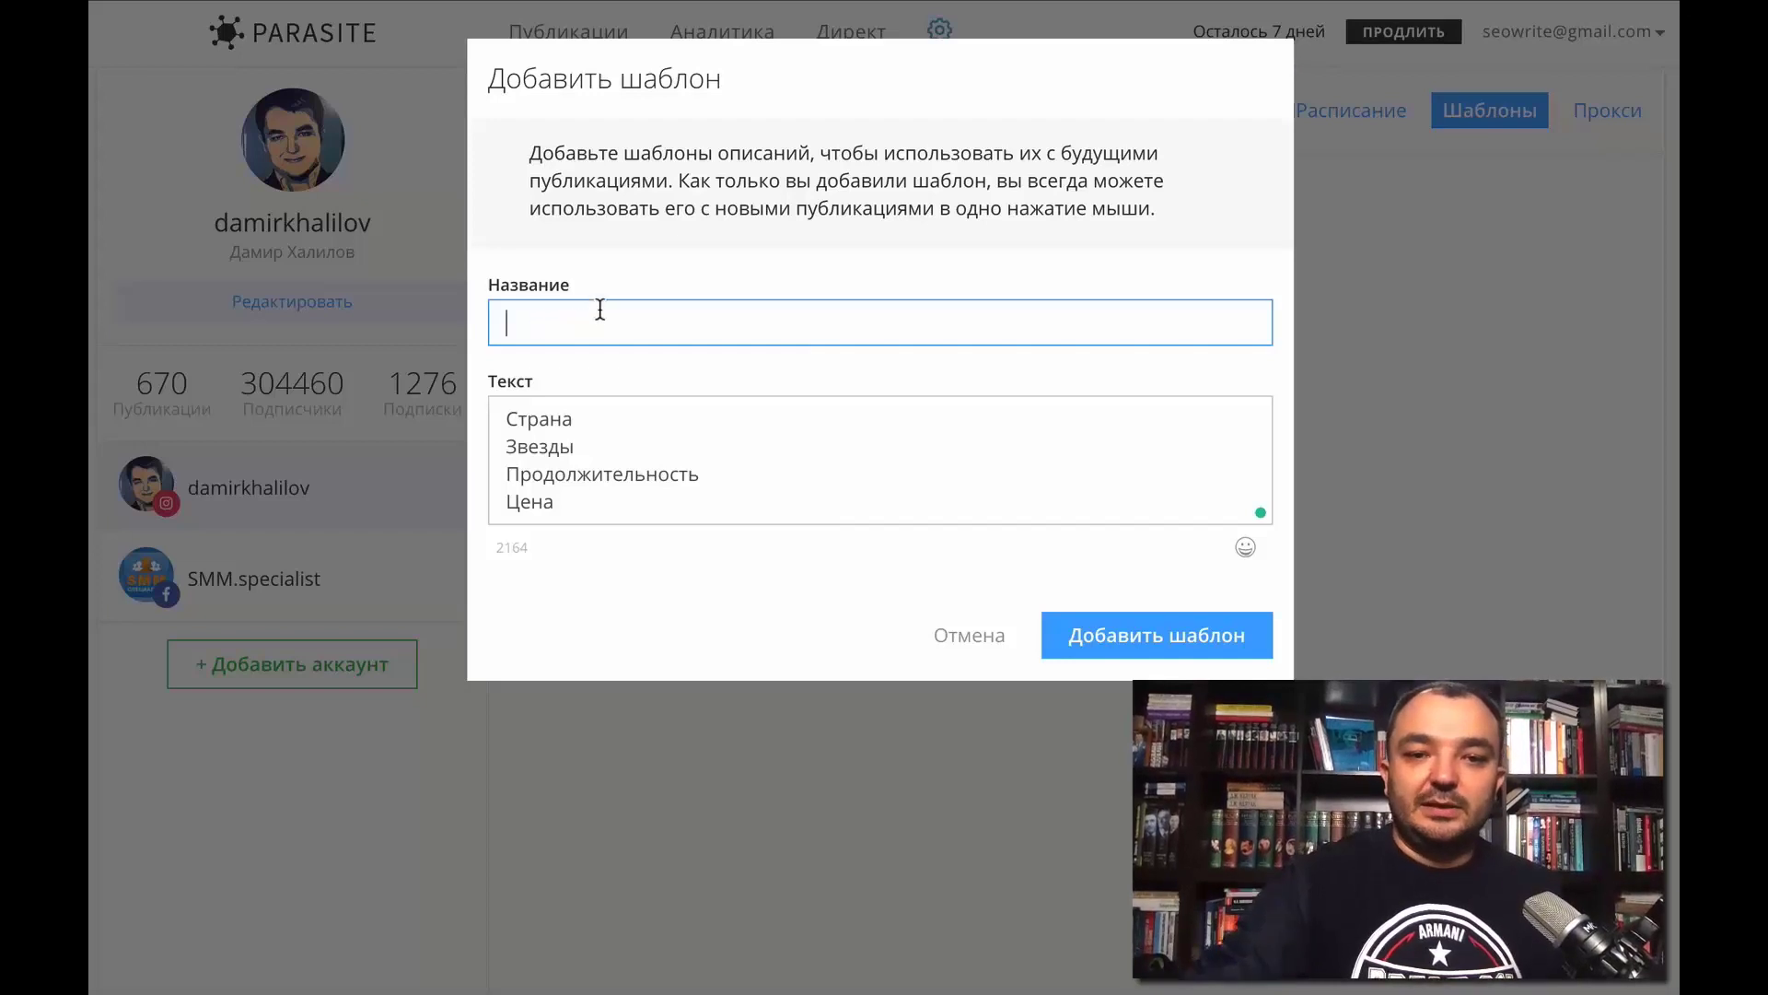
# - Name the template "Название отеля" and save it
pyautogui.click(594, 309)
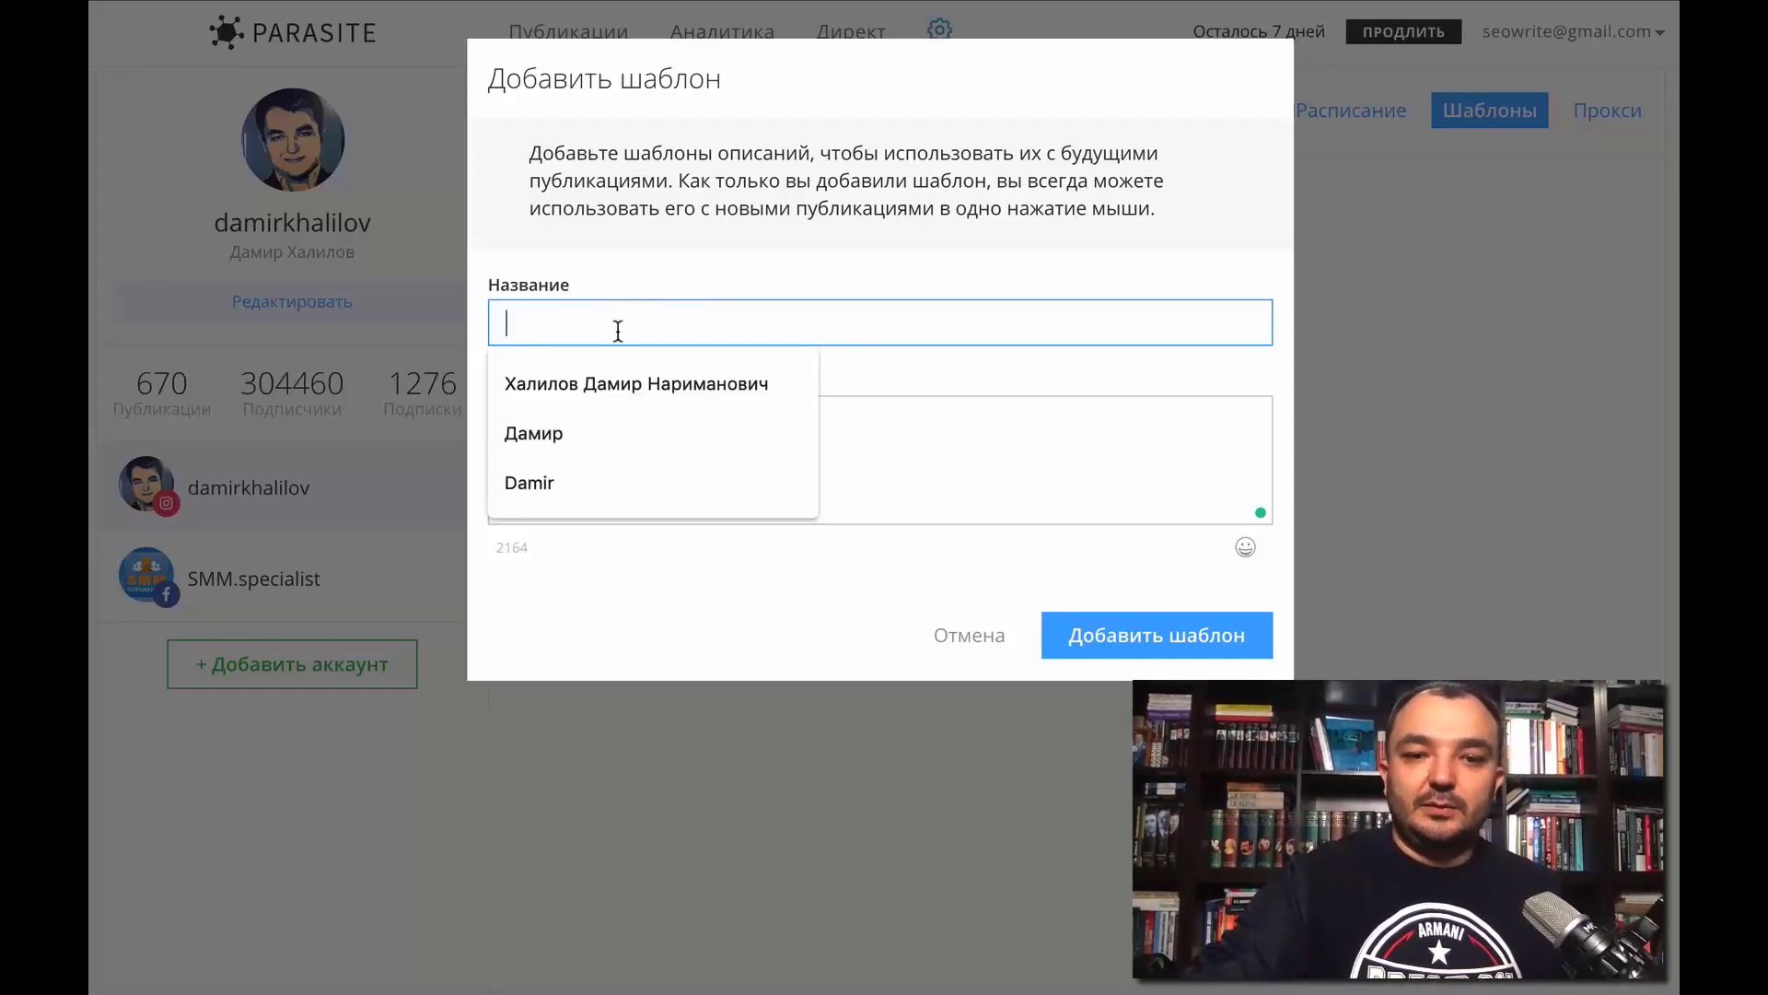
pyautogui.write('Название отеля')
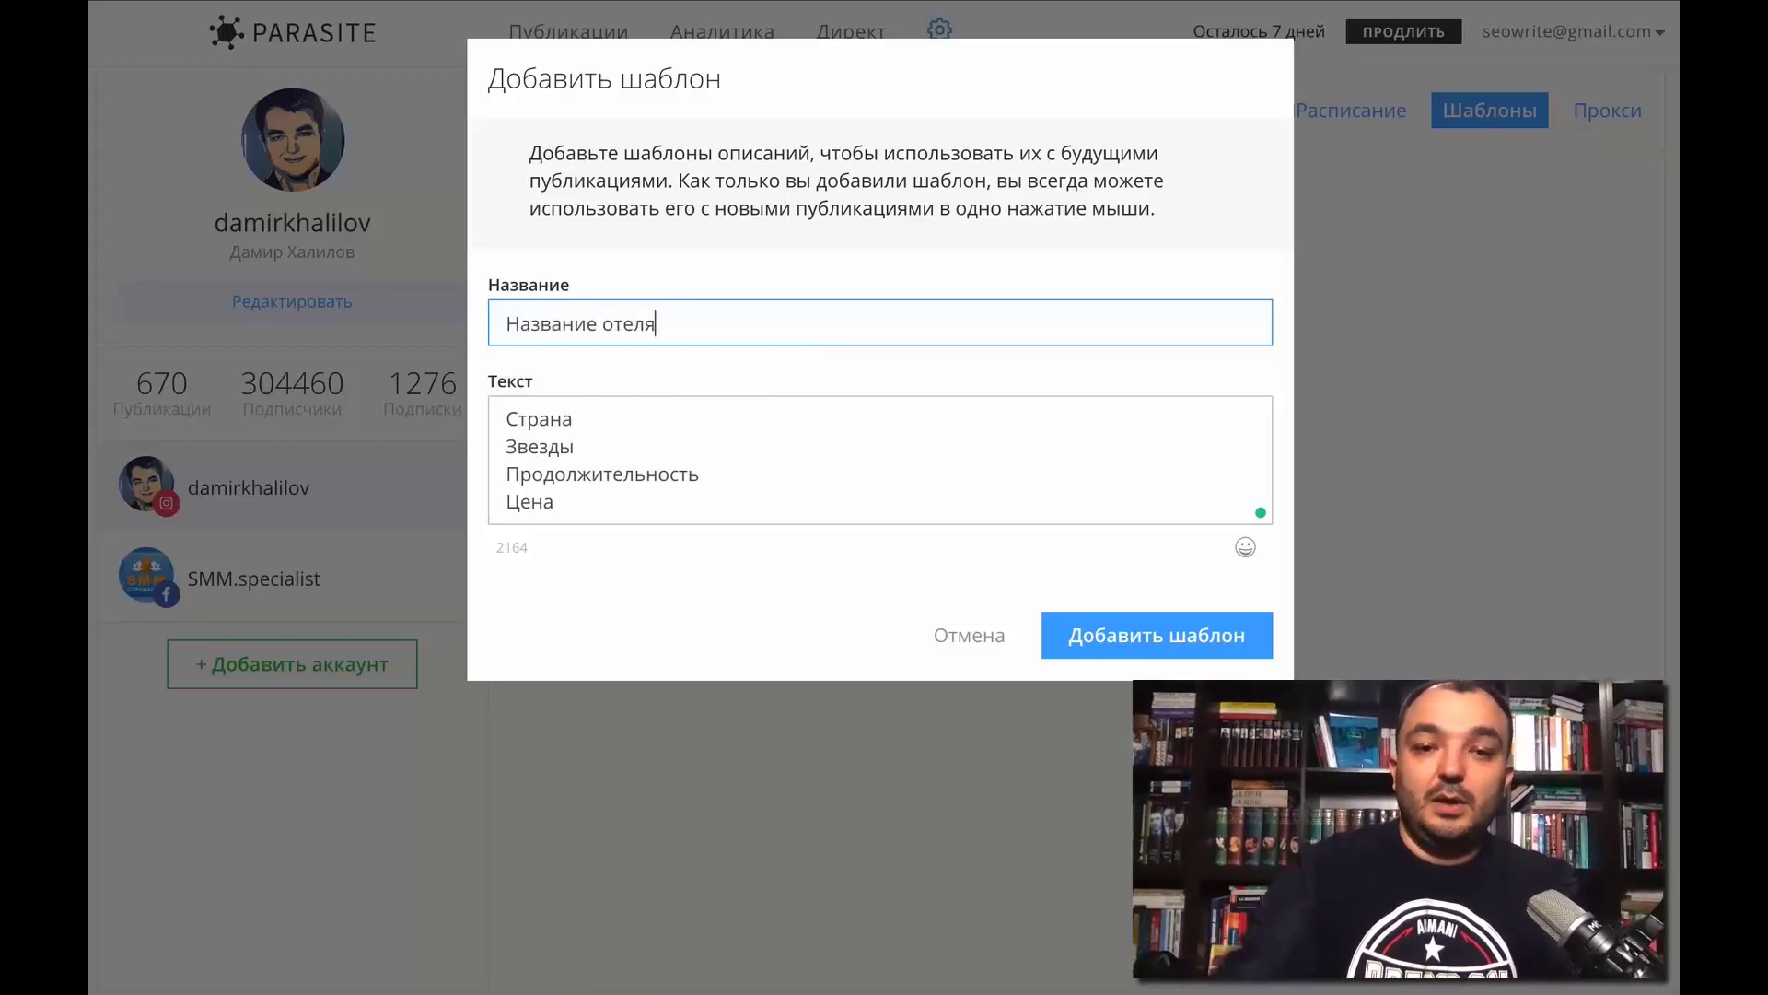
pyautogui.click(1080, 637)
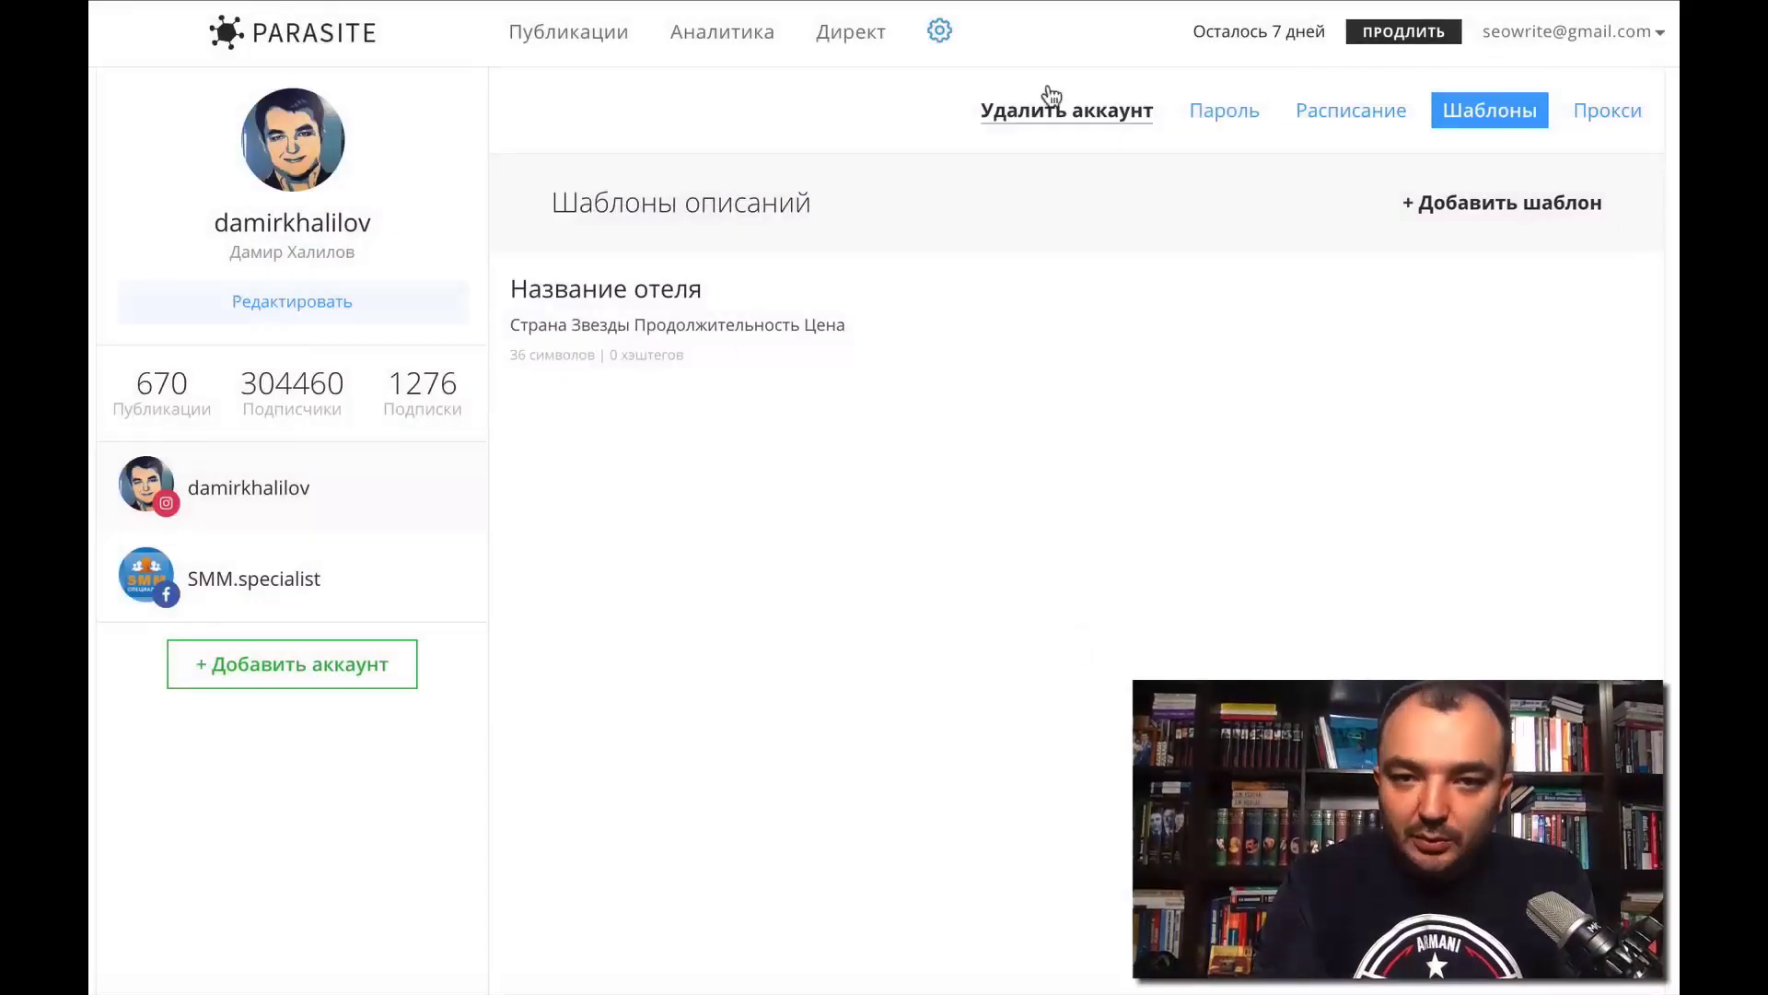
# - Start a new publication and fill its description from the "Название отеля" template
pyautogui.click(579, 37)
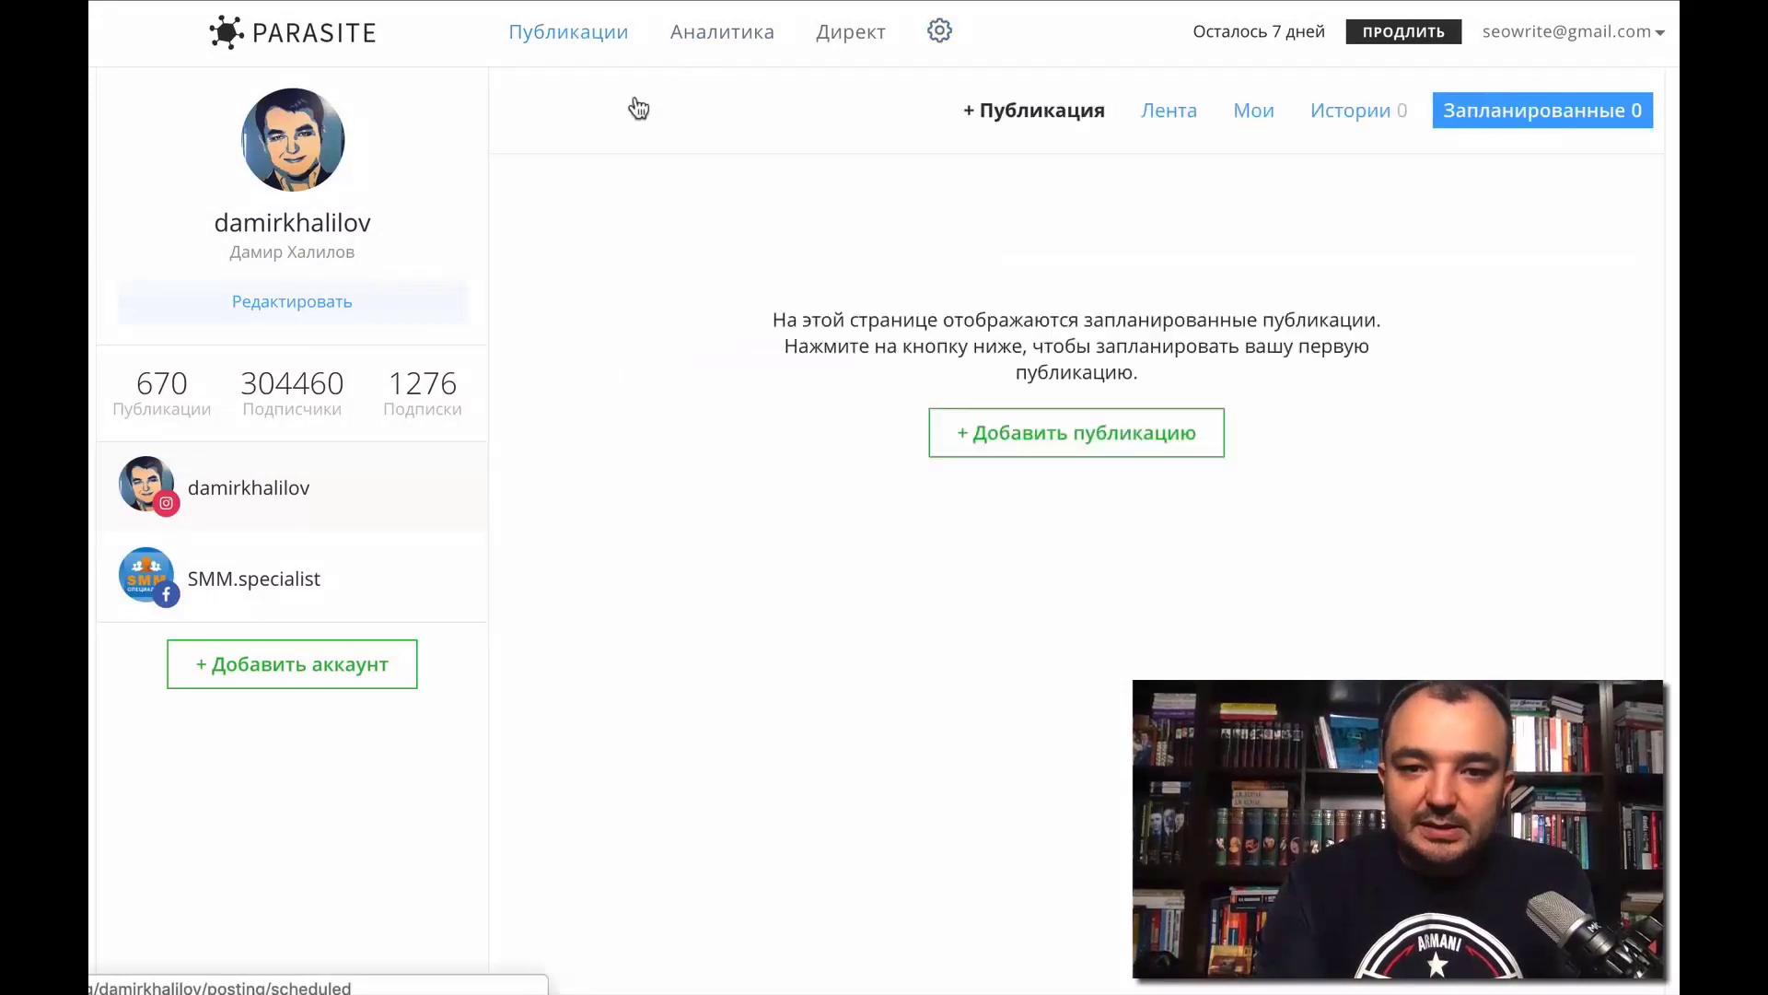
pyautogui.click(1045, 435)
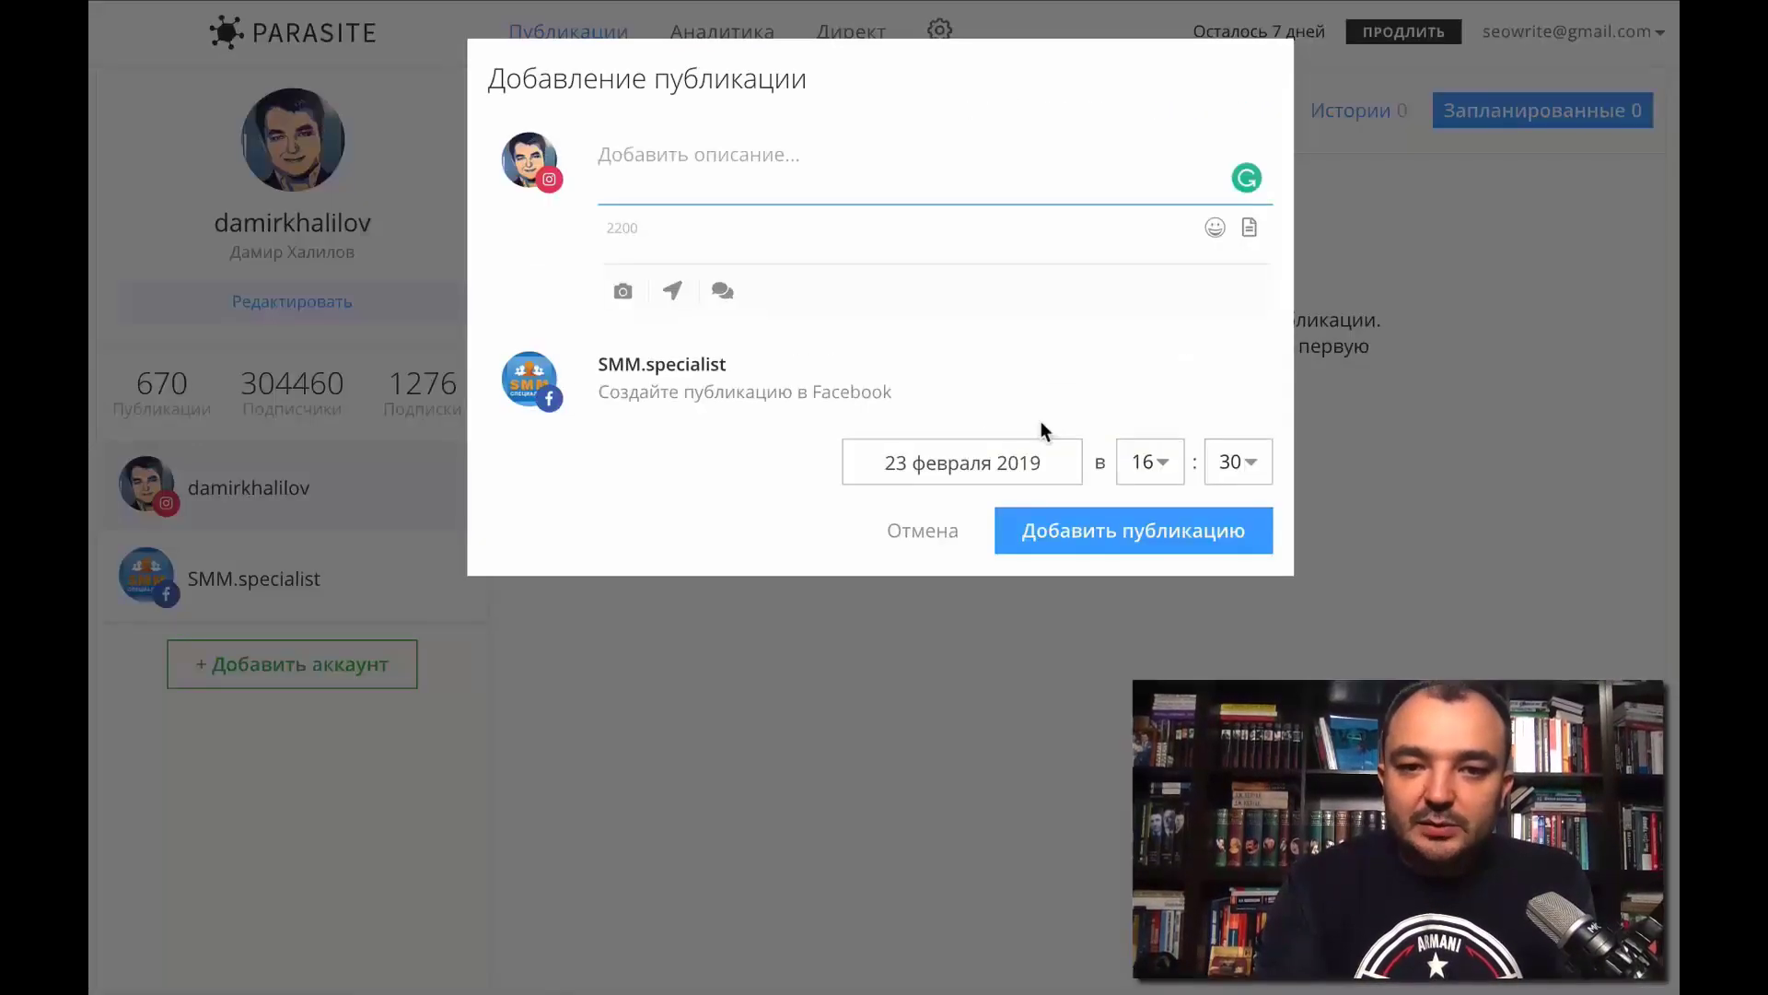
pyautogui.click(1250, 227)
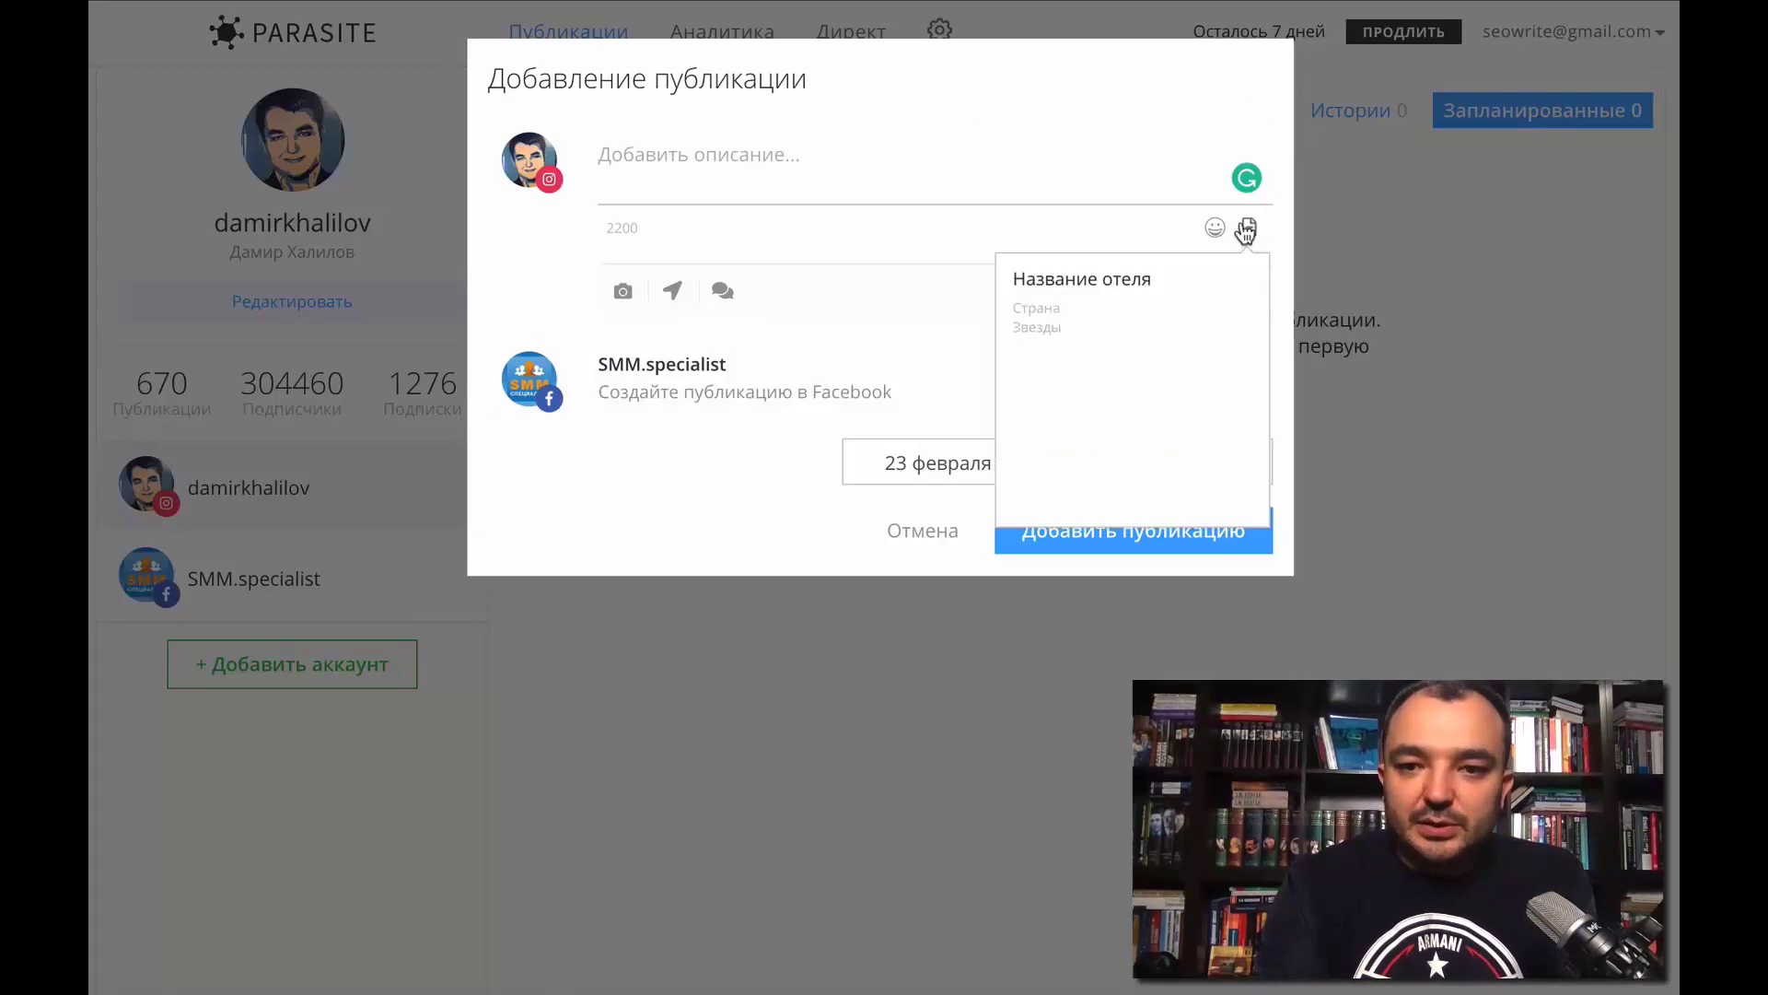
pyautogui.click(1060, 281)
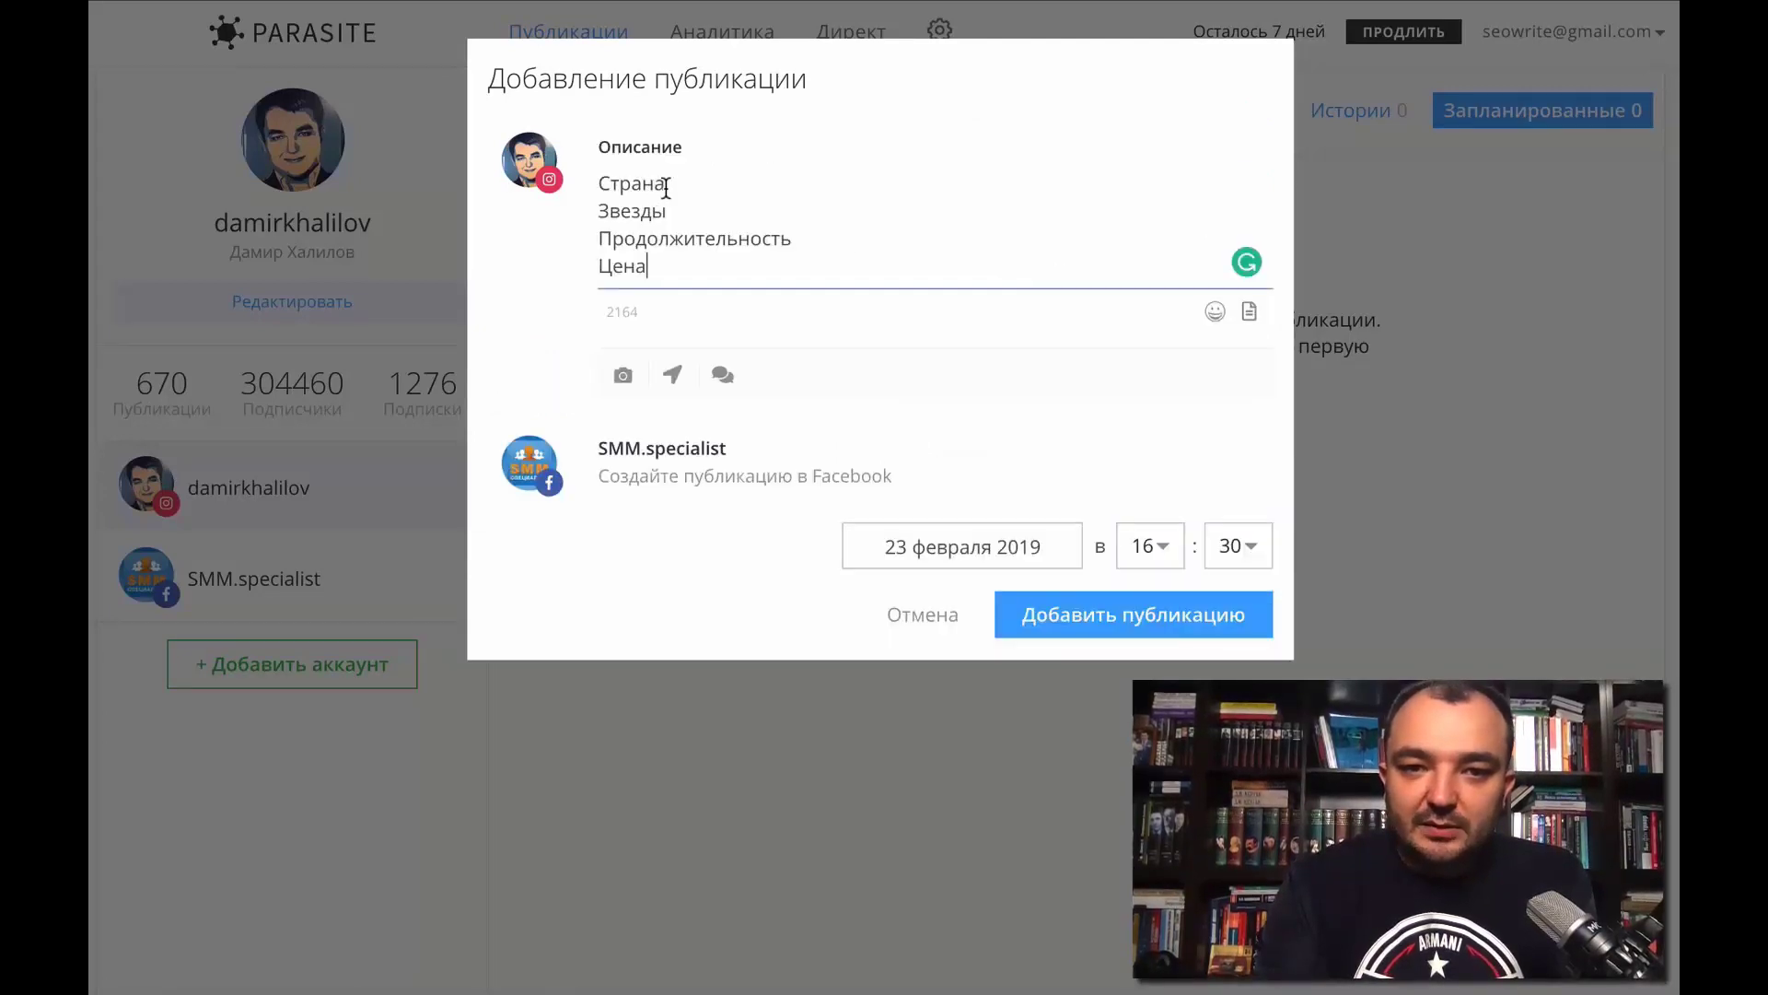
# - Add a hyphen after "Страна" in the first line of the publication description
pyautogui.click(595, 184)
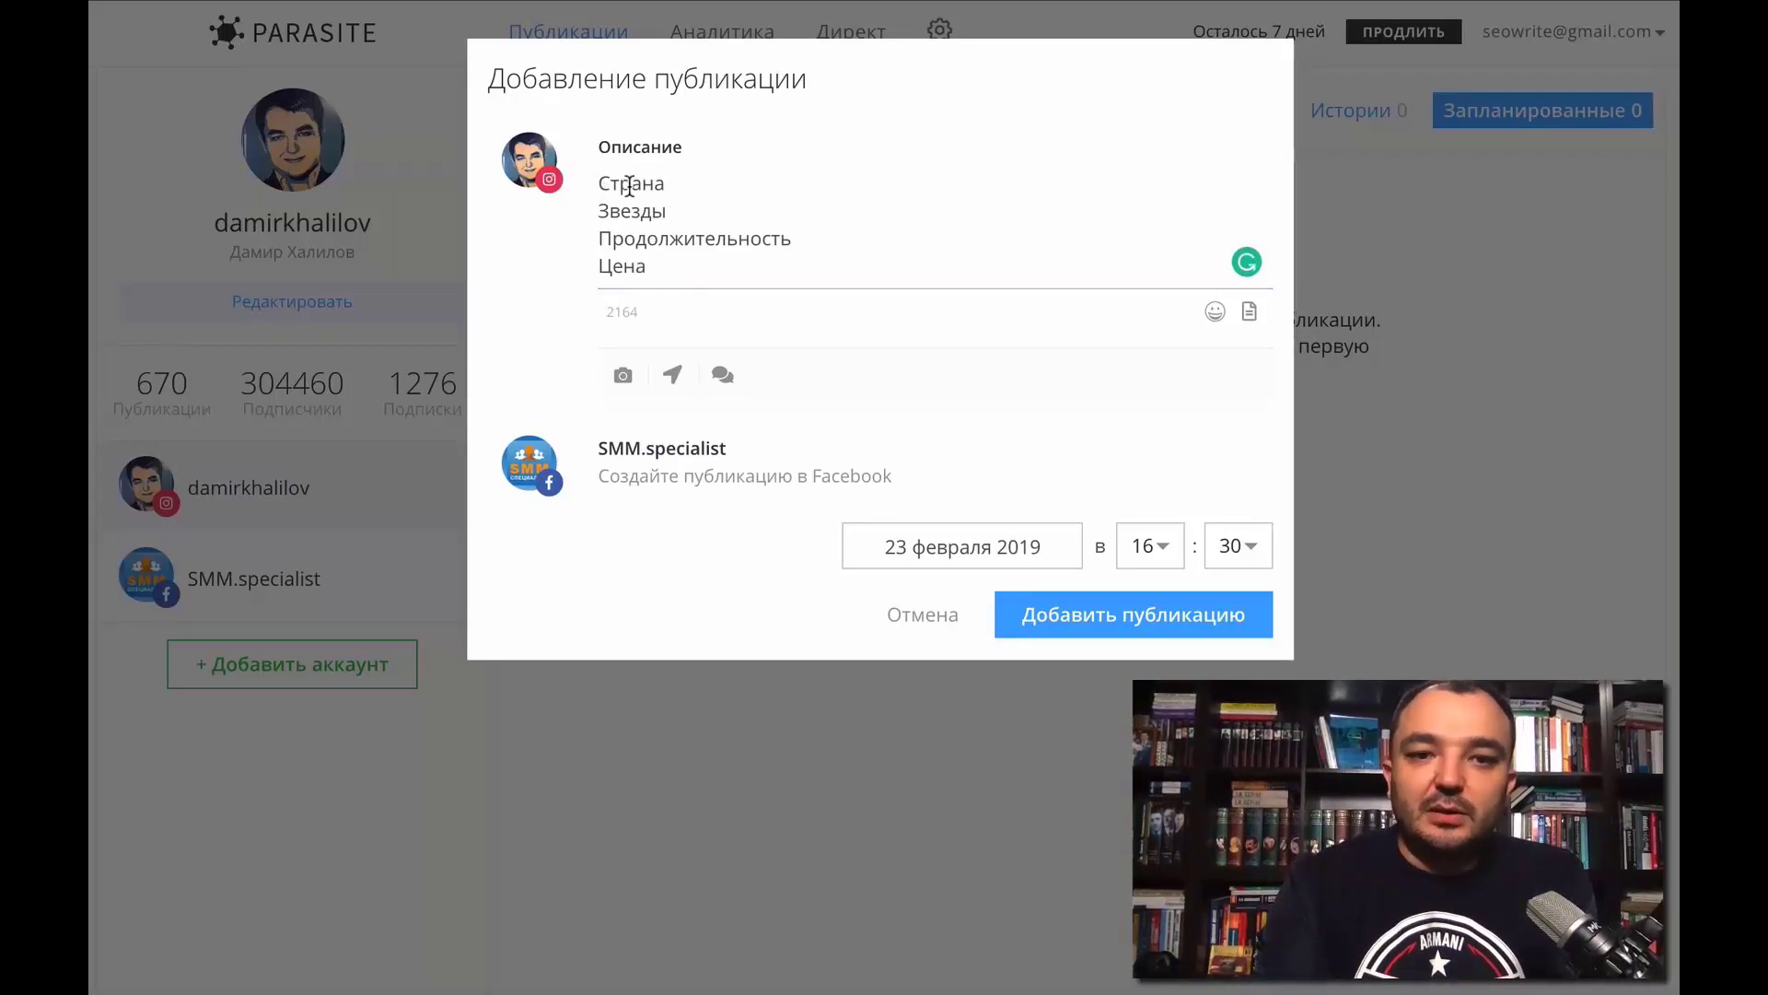
pyautogui.doubleClick(628, 187)
pyautogui.press('Right')
pyautogui.write('- турци')
pyautogui.press('BackSpace')
pyautogui.press('BackSpace')
pyautogui.press('BackSpace')
pyautogui.press('BackSpace')
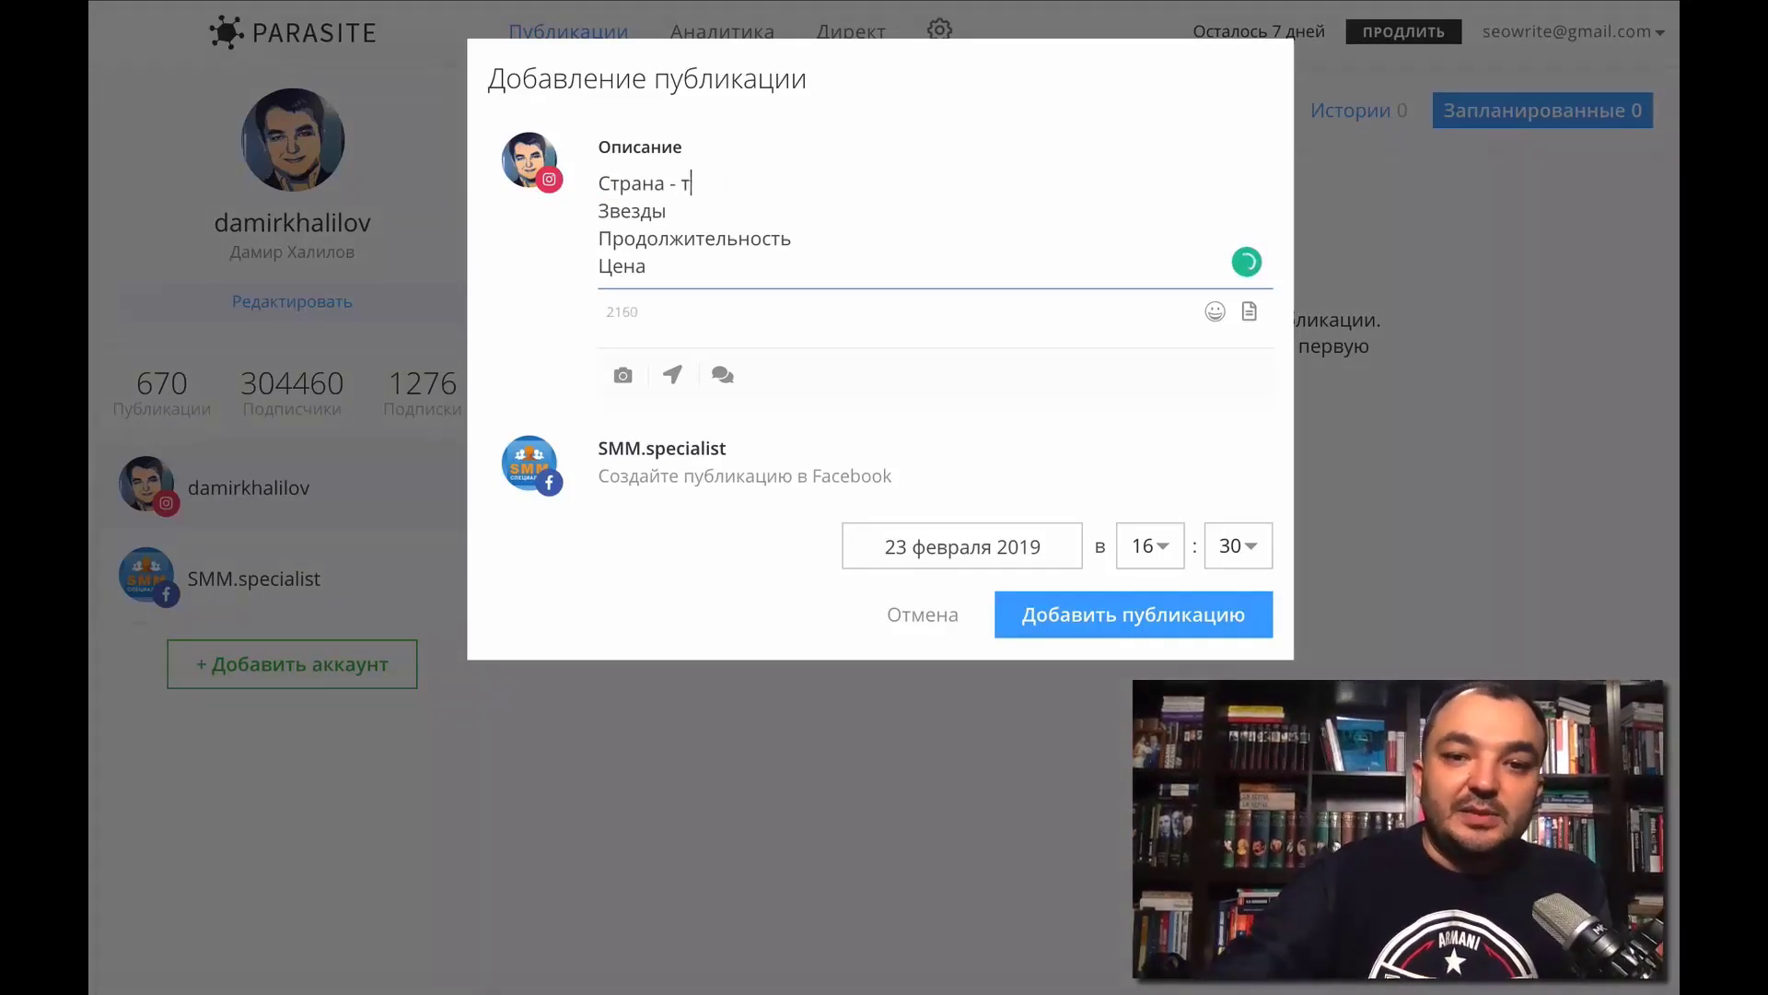
pyautogui.press('BackSpace')
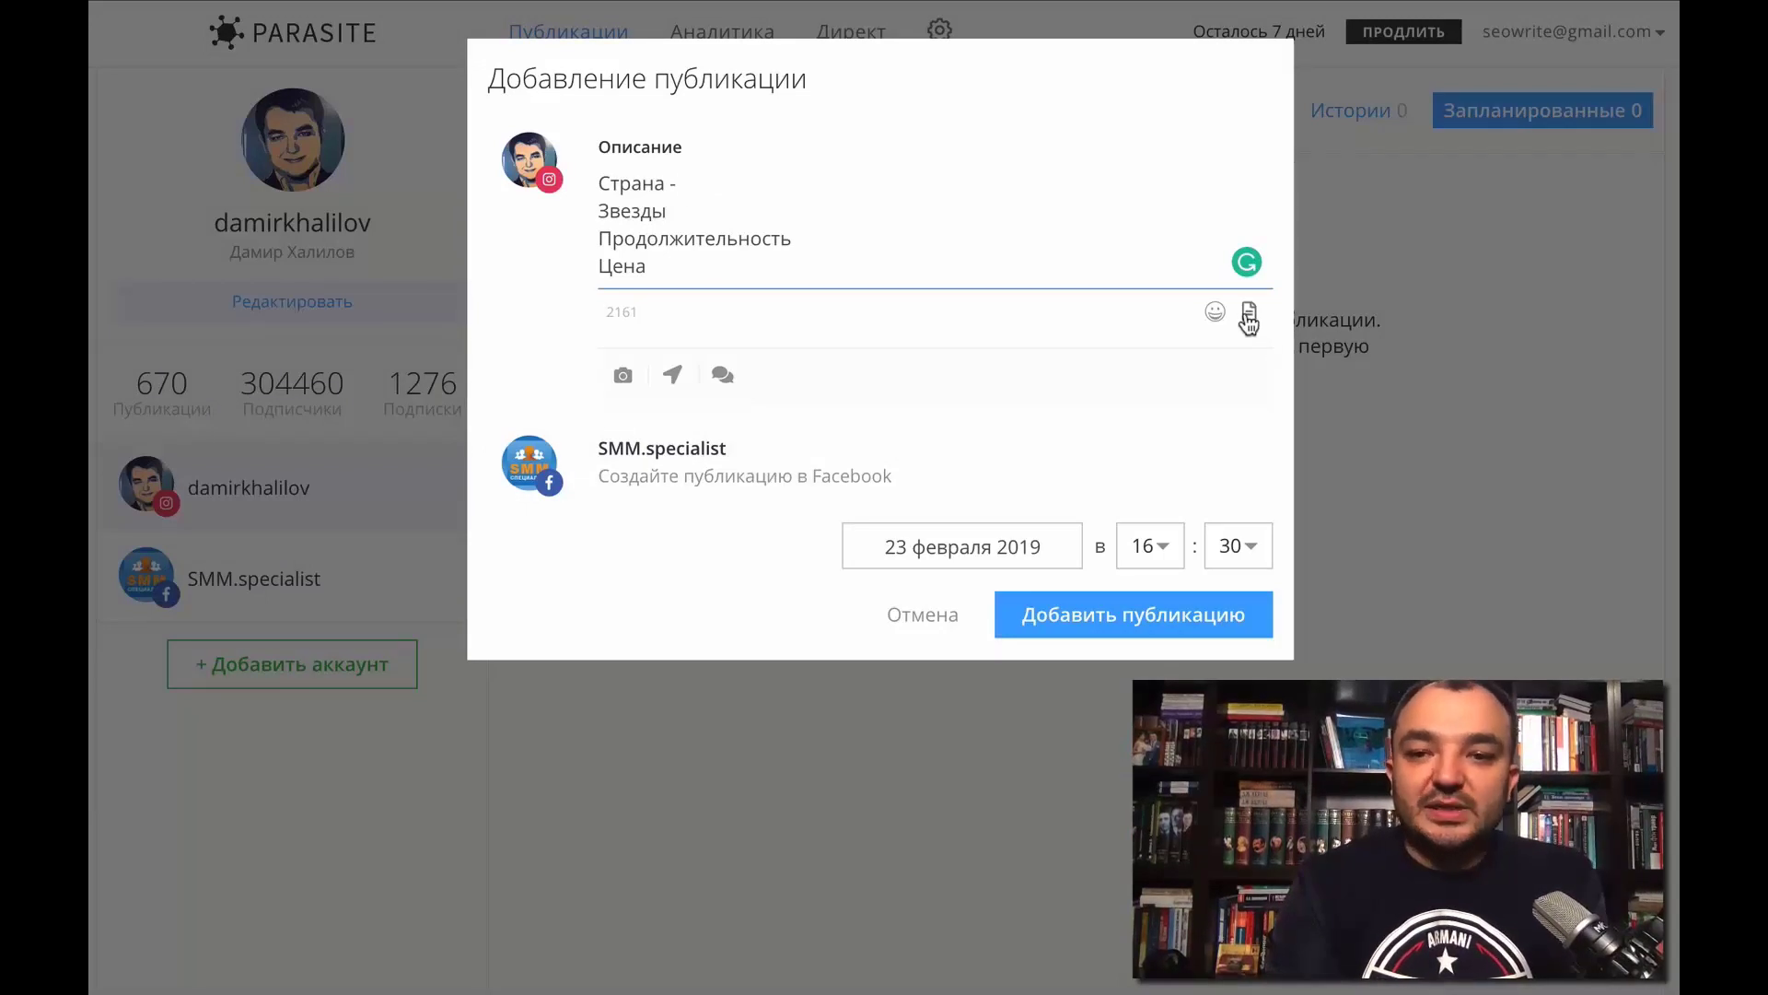
# - Clear the whole publication description and discard the draft
pyautogui.hotkey('ctrl', 'a')
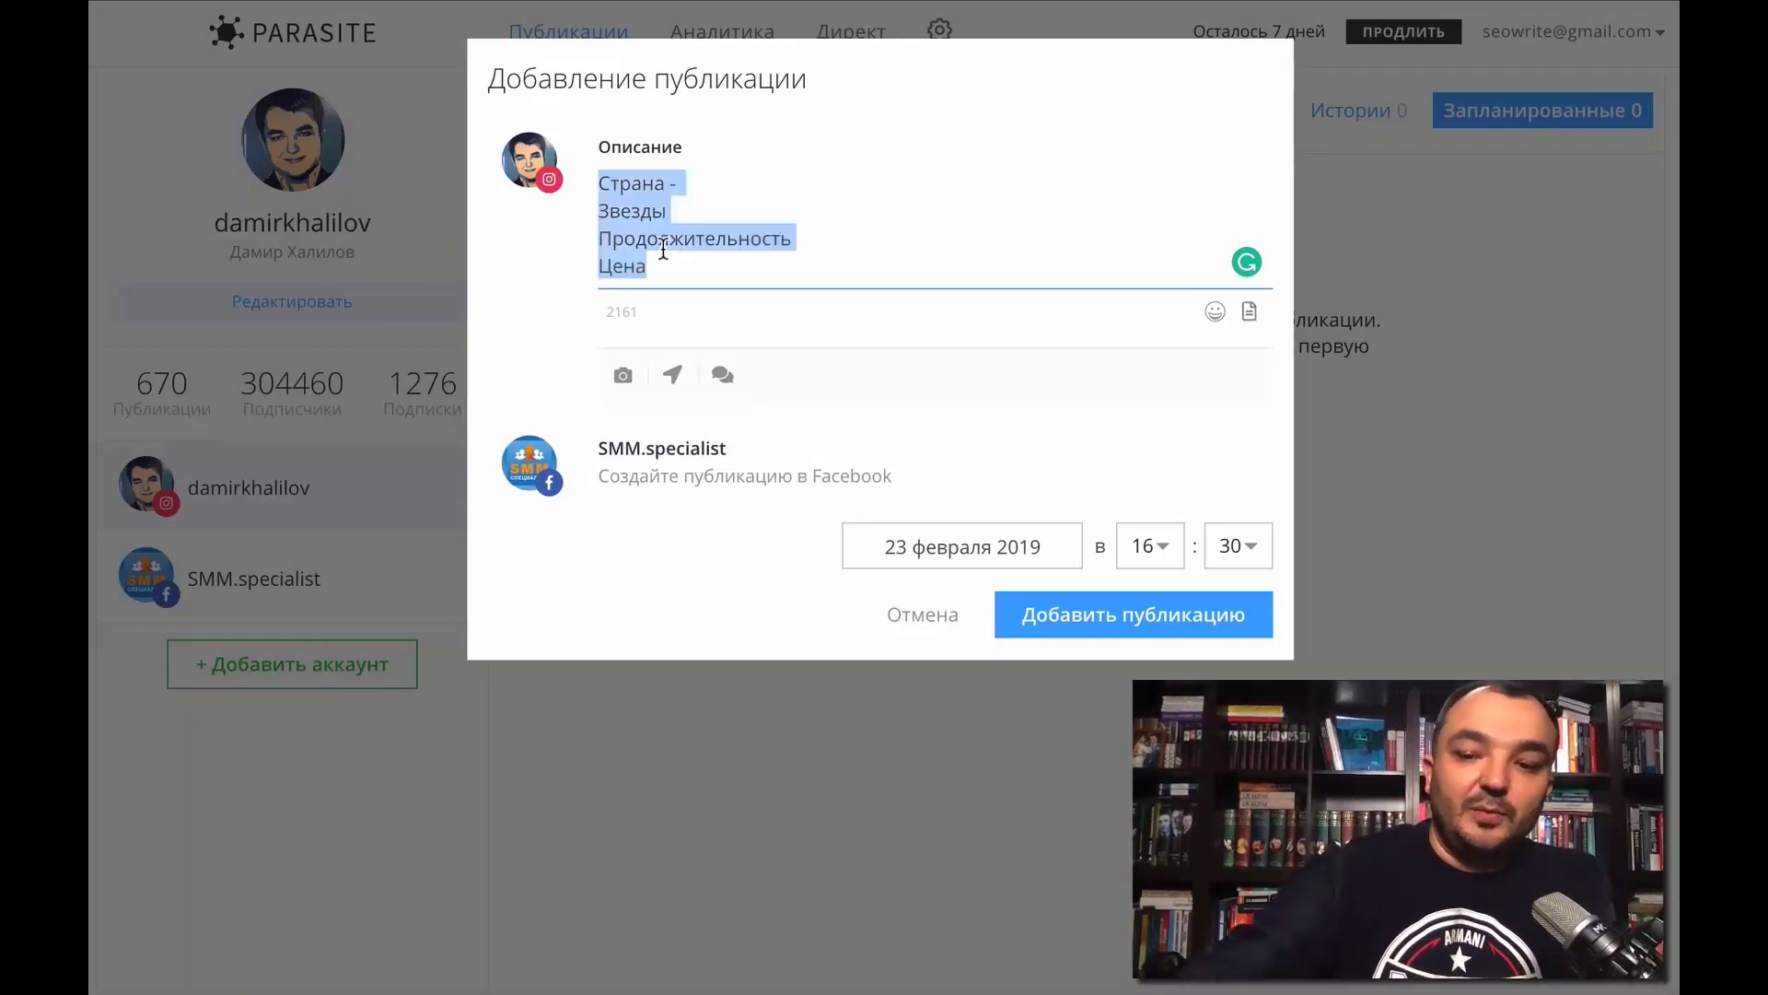
pyautogui.press('BackSpace')
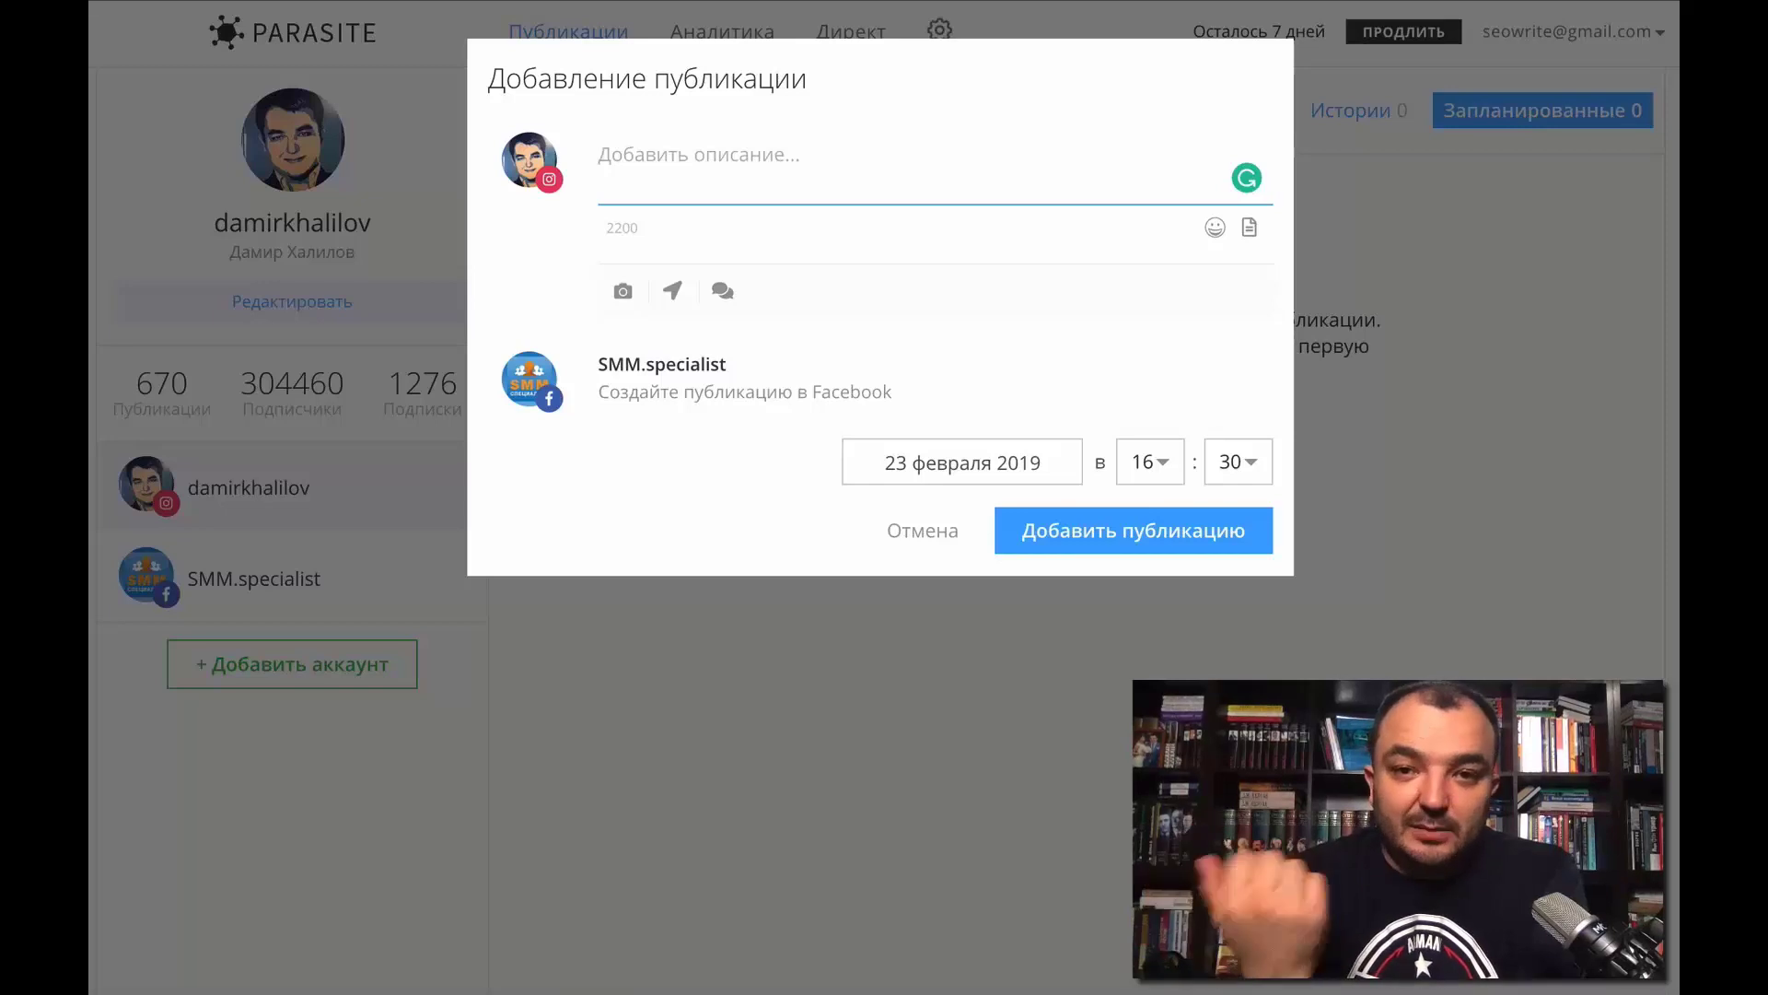
pyautogui.click(898, 536)
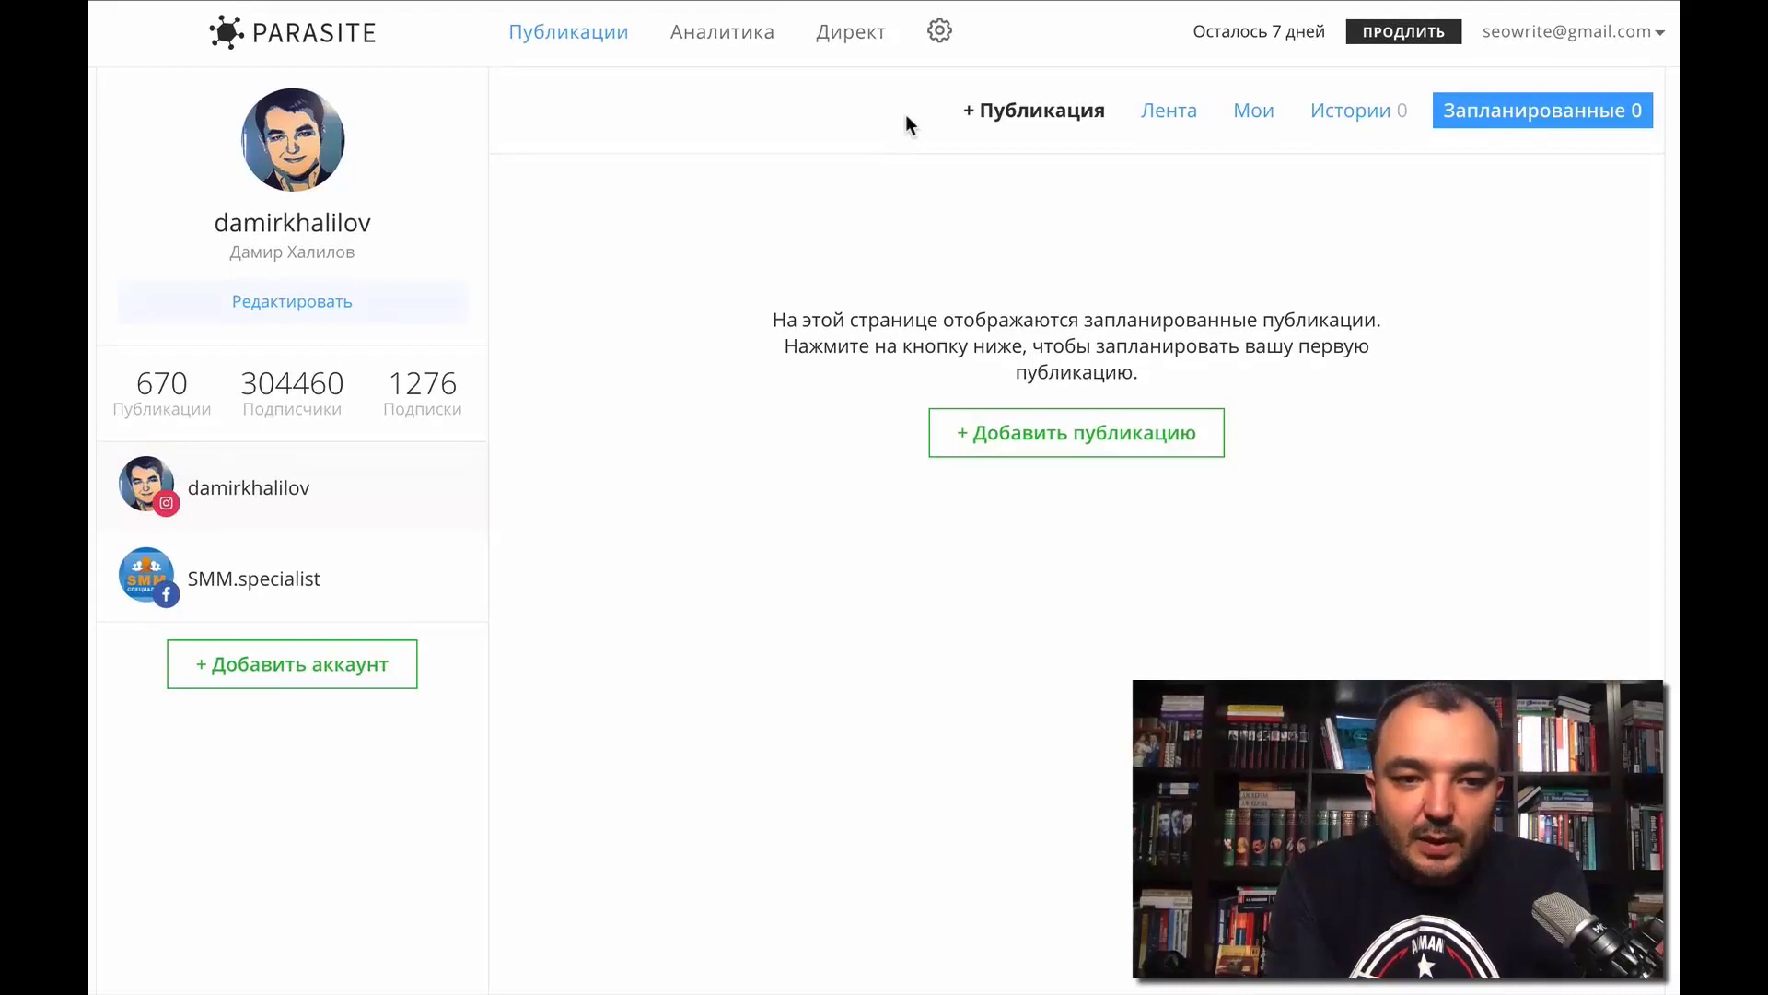
# - Open the Instagram account's profile editing form and examine its website and bio fields
pyautogui.click(298, 311)
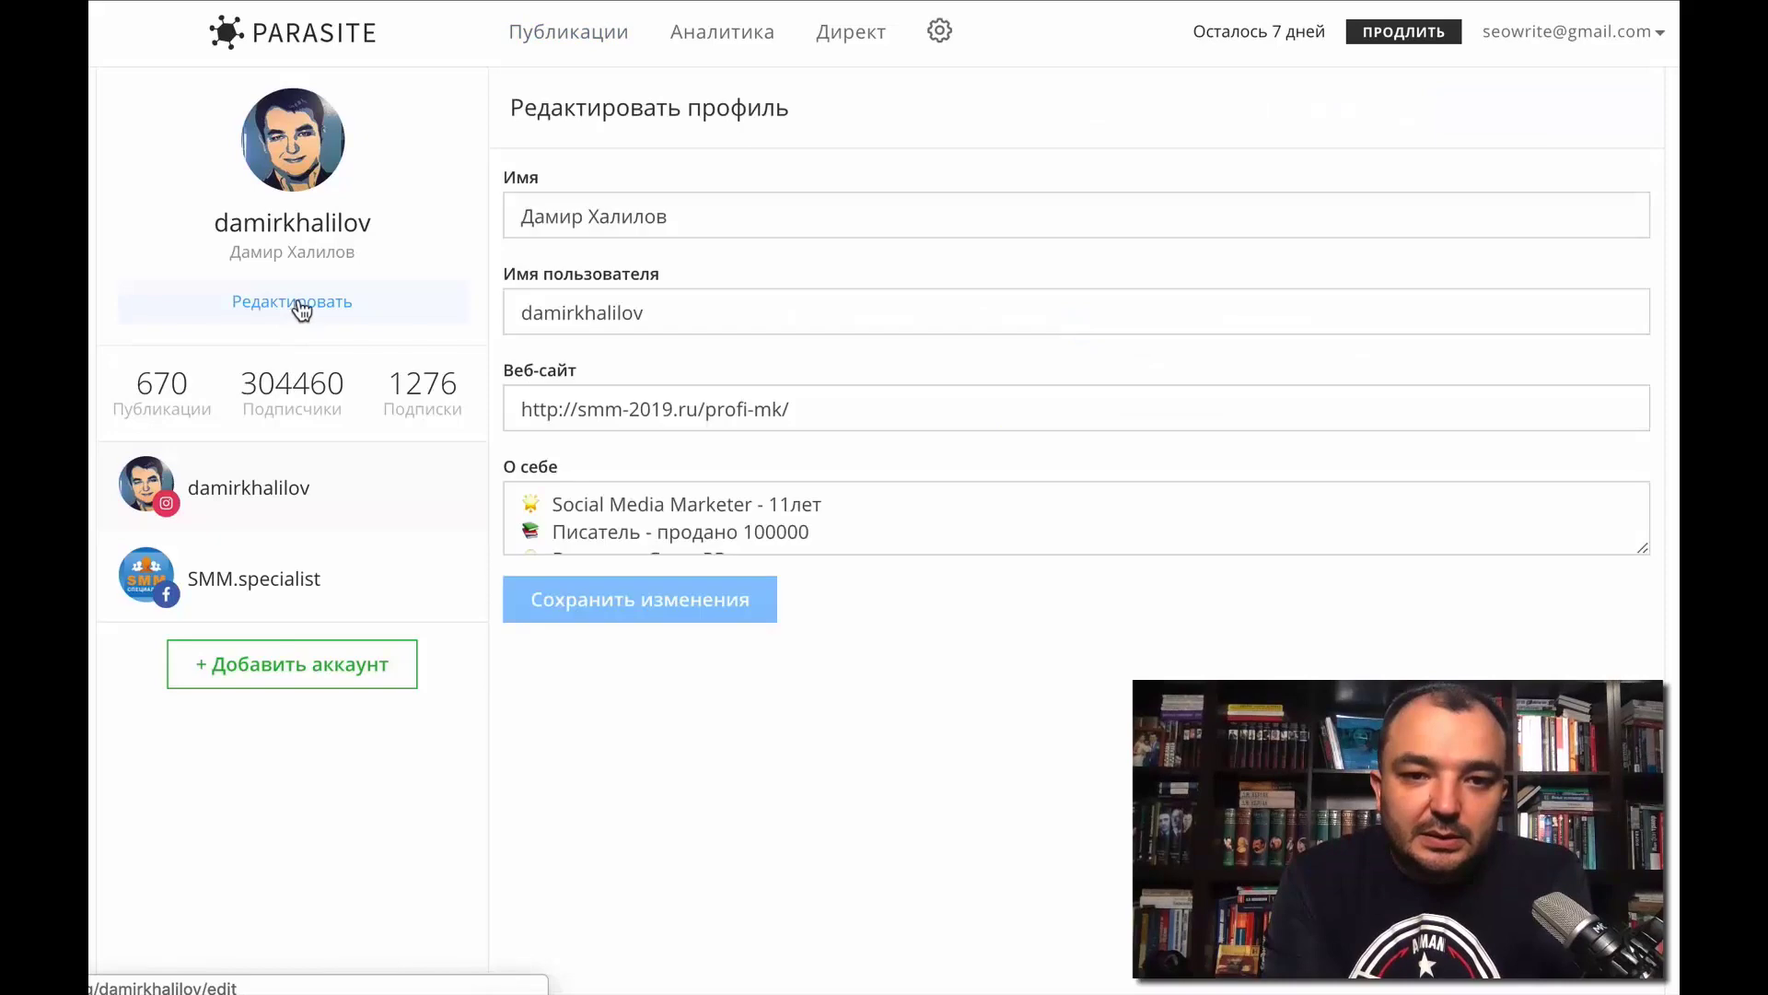
pyautogui.scroll(-1, 687, 527)
pyautogui.scroll(-2, 686, 526)
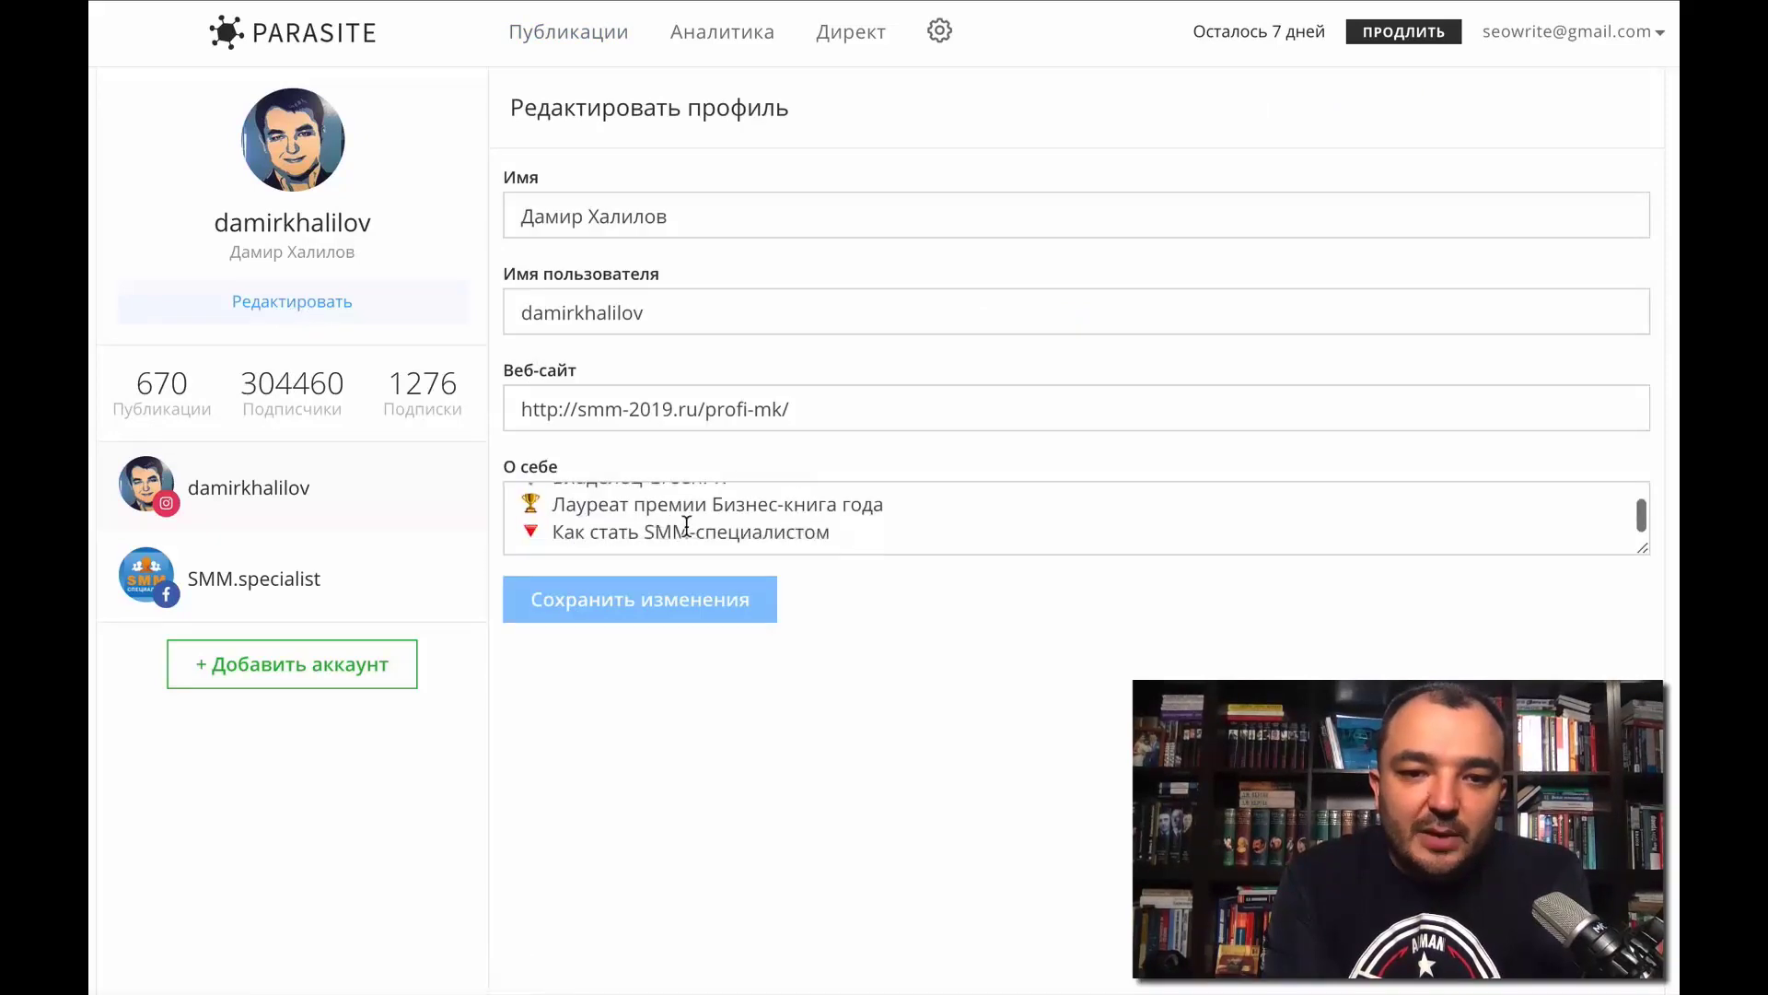
pyautogui.doubleClick(805, 406)
pyautogui.tripleClick(805, 403)
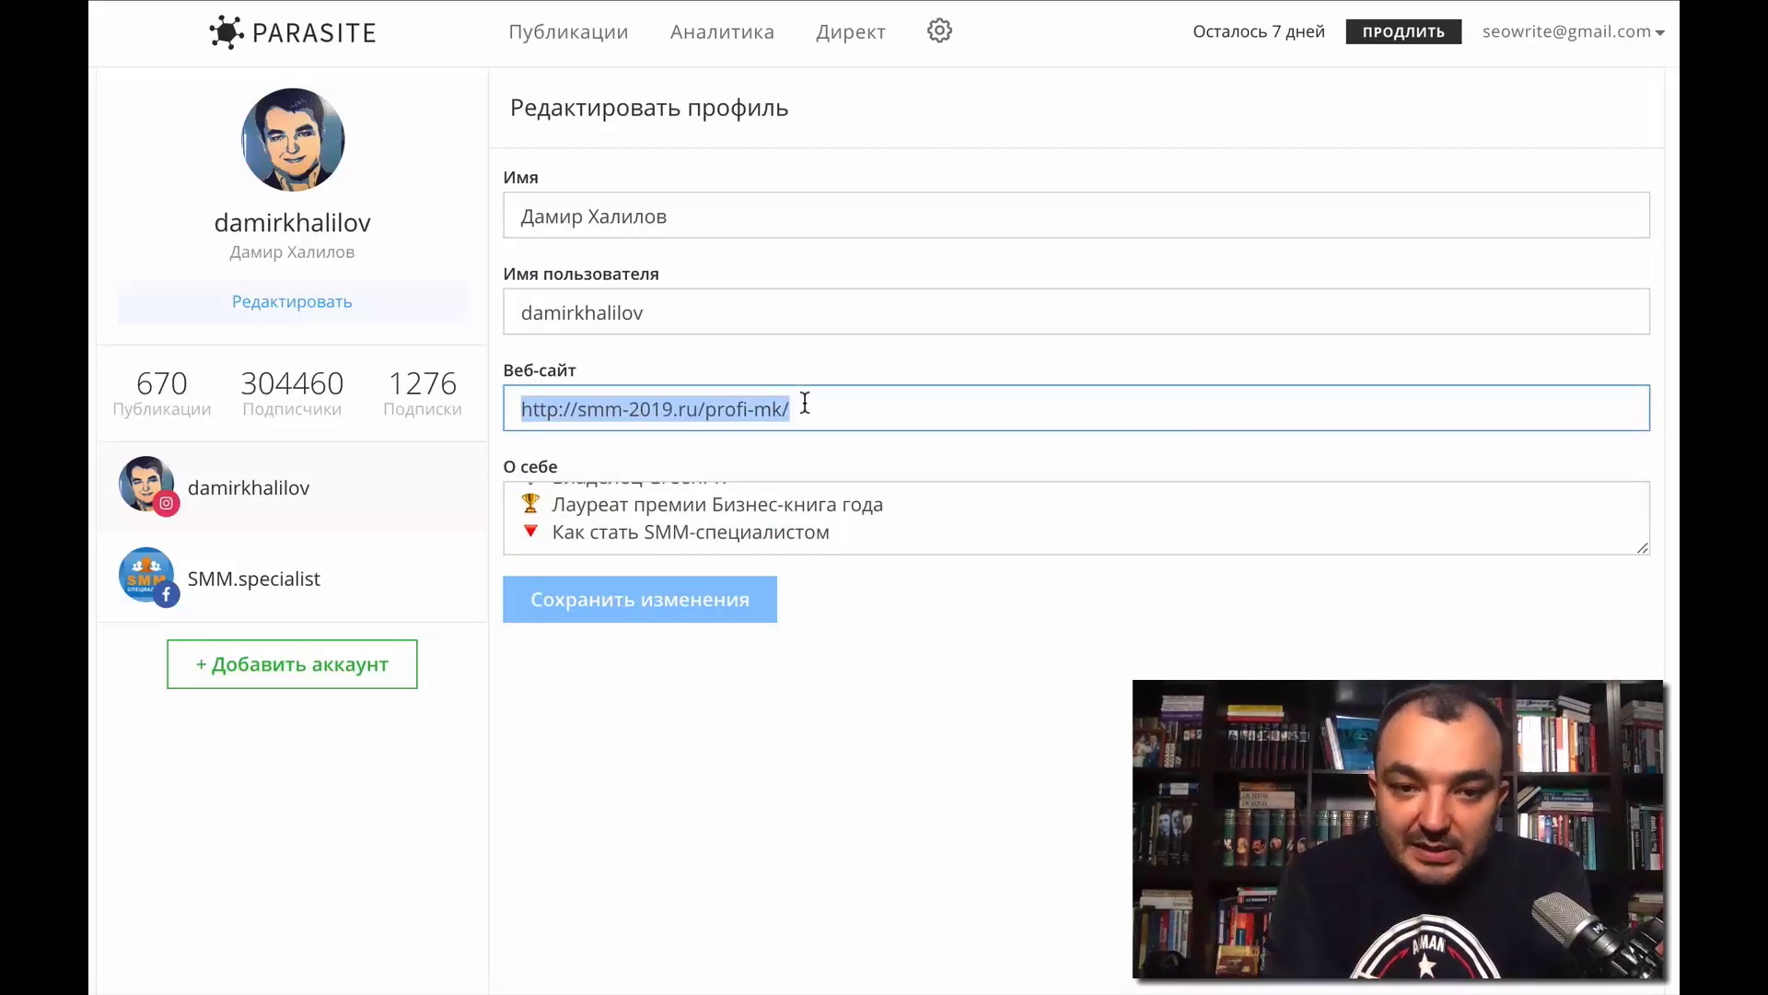
pyautogui.click(805, 403)
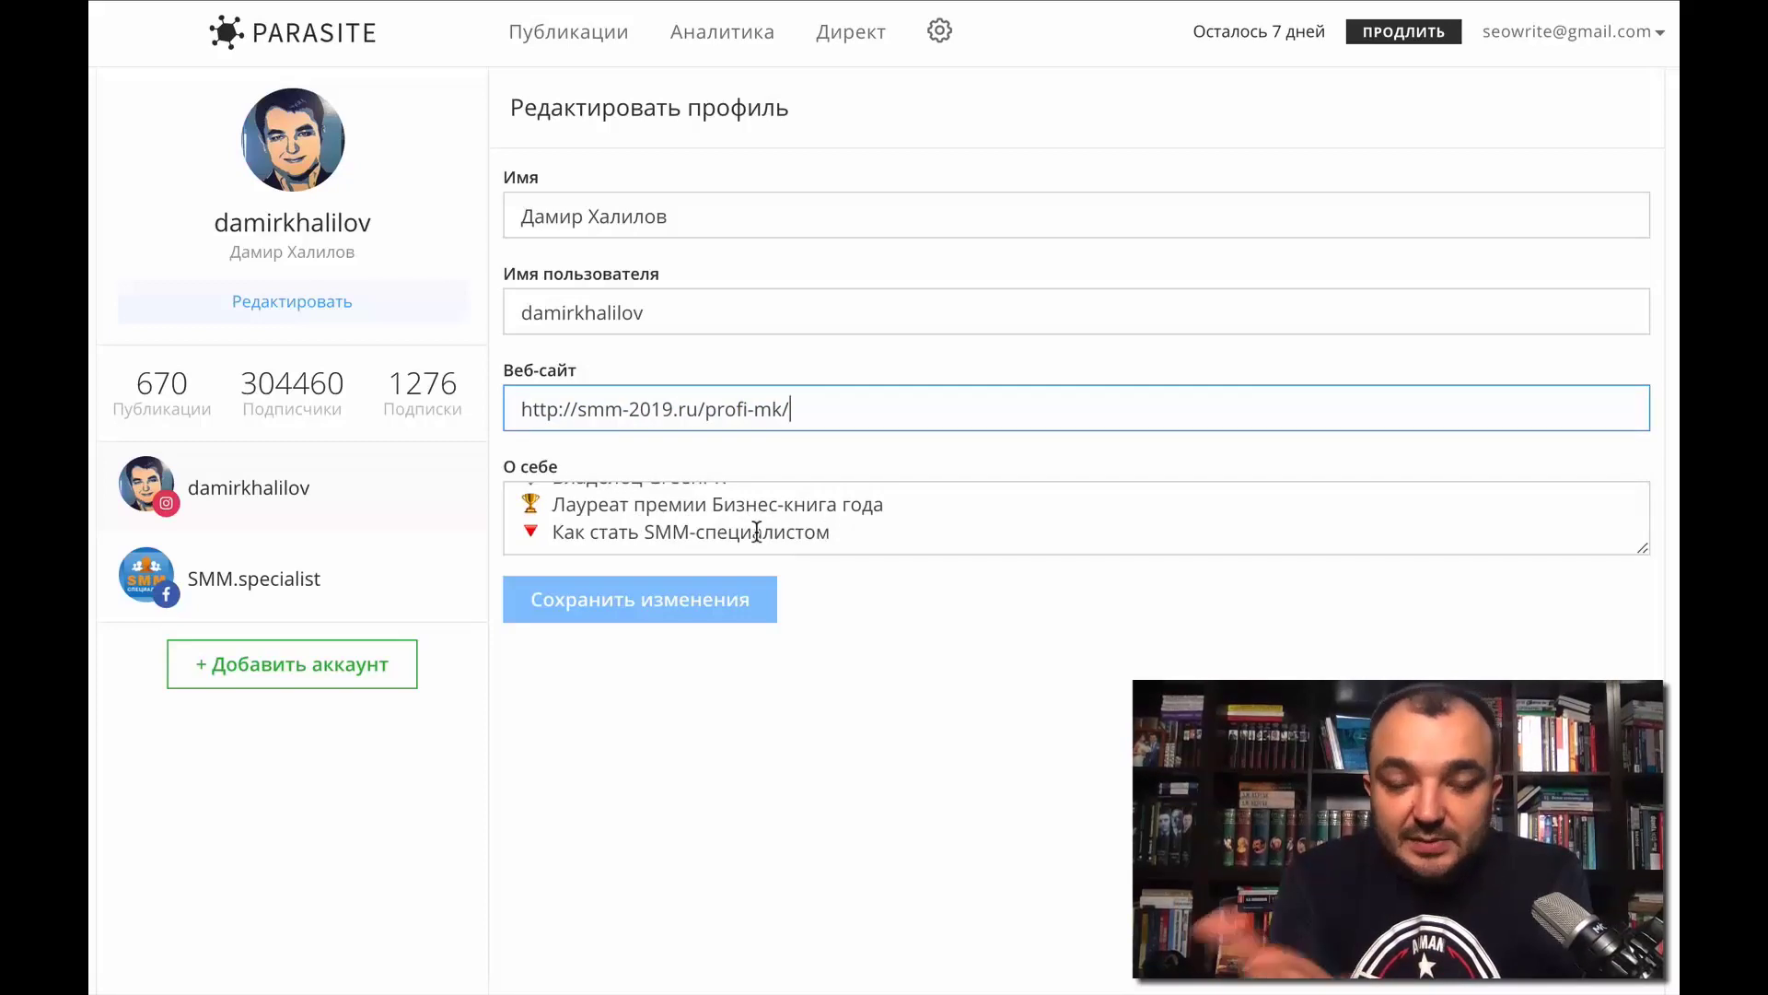
pyautogui.scroll(5, 756, 533)
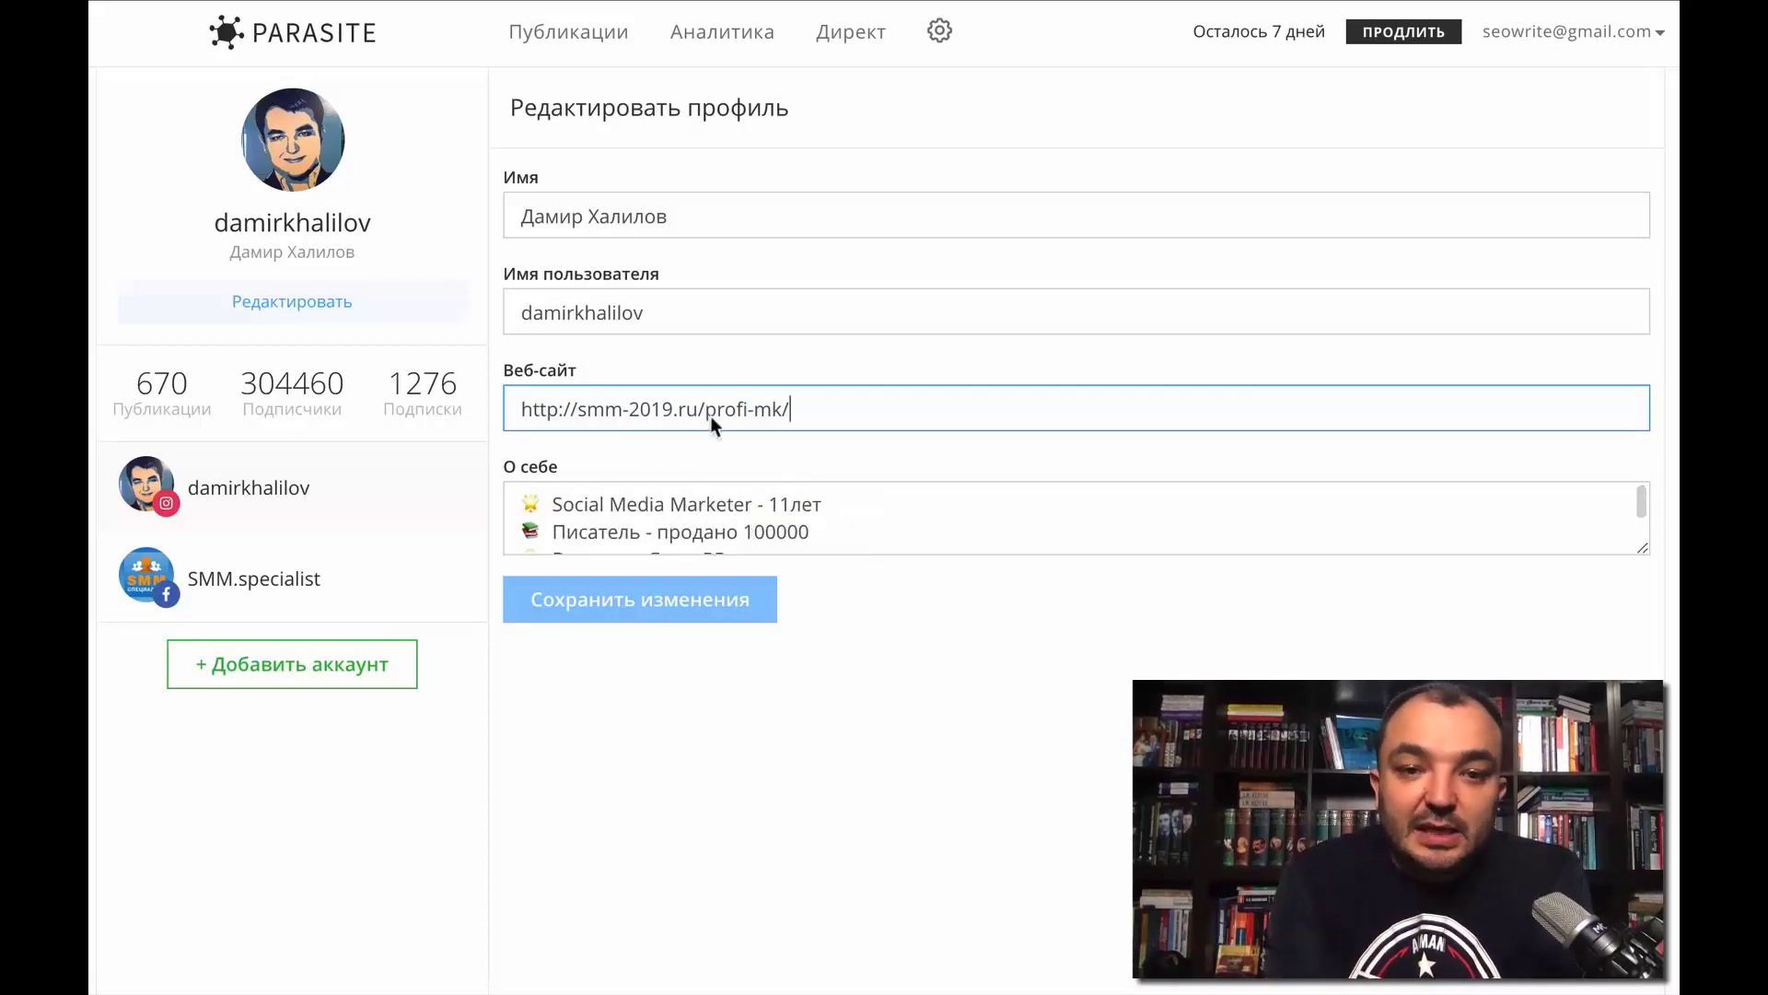
pyautogui.scroll(-1, 767, 518)
pyautogui.scroll(1, 764, 508)
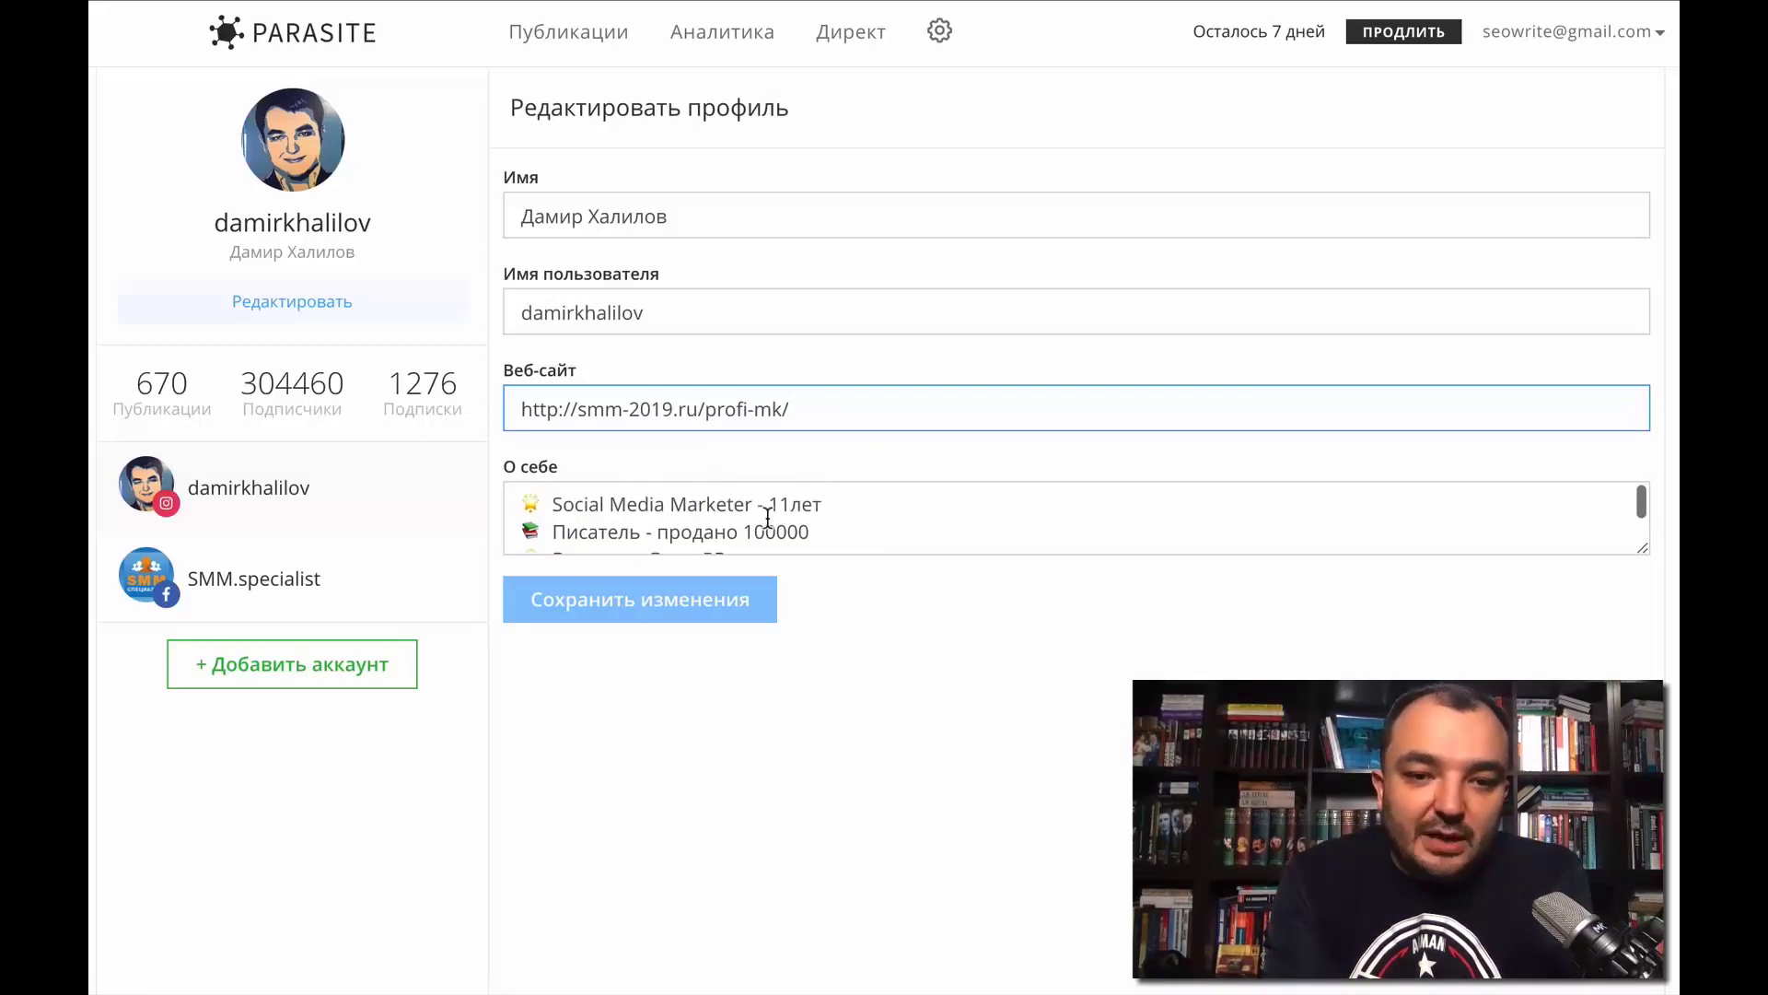
pyautogui.click(342, 304)
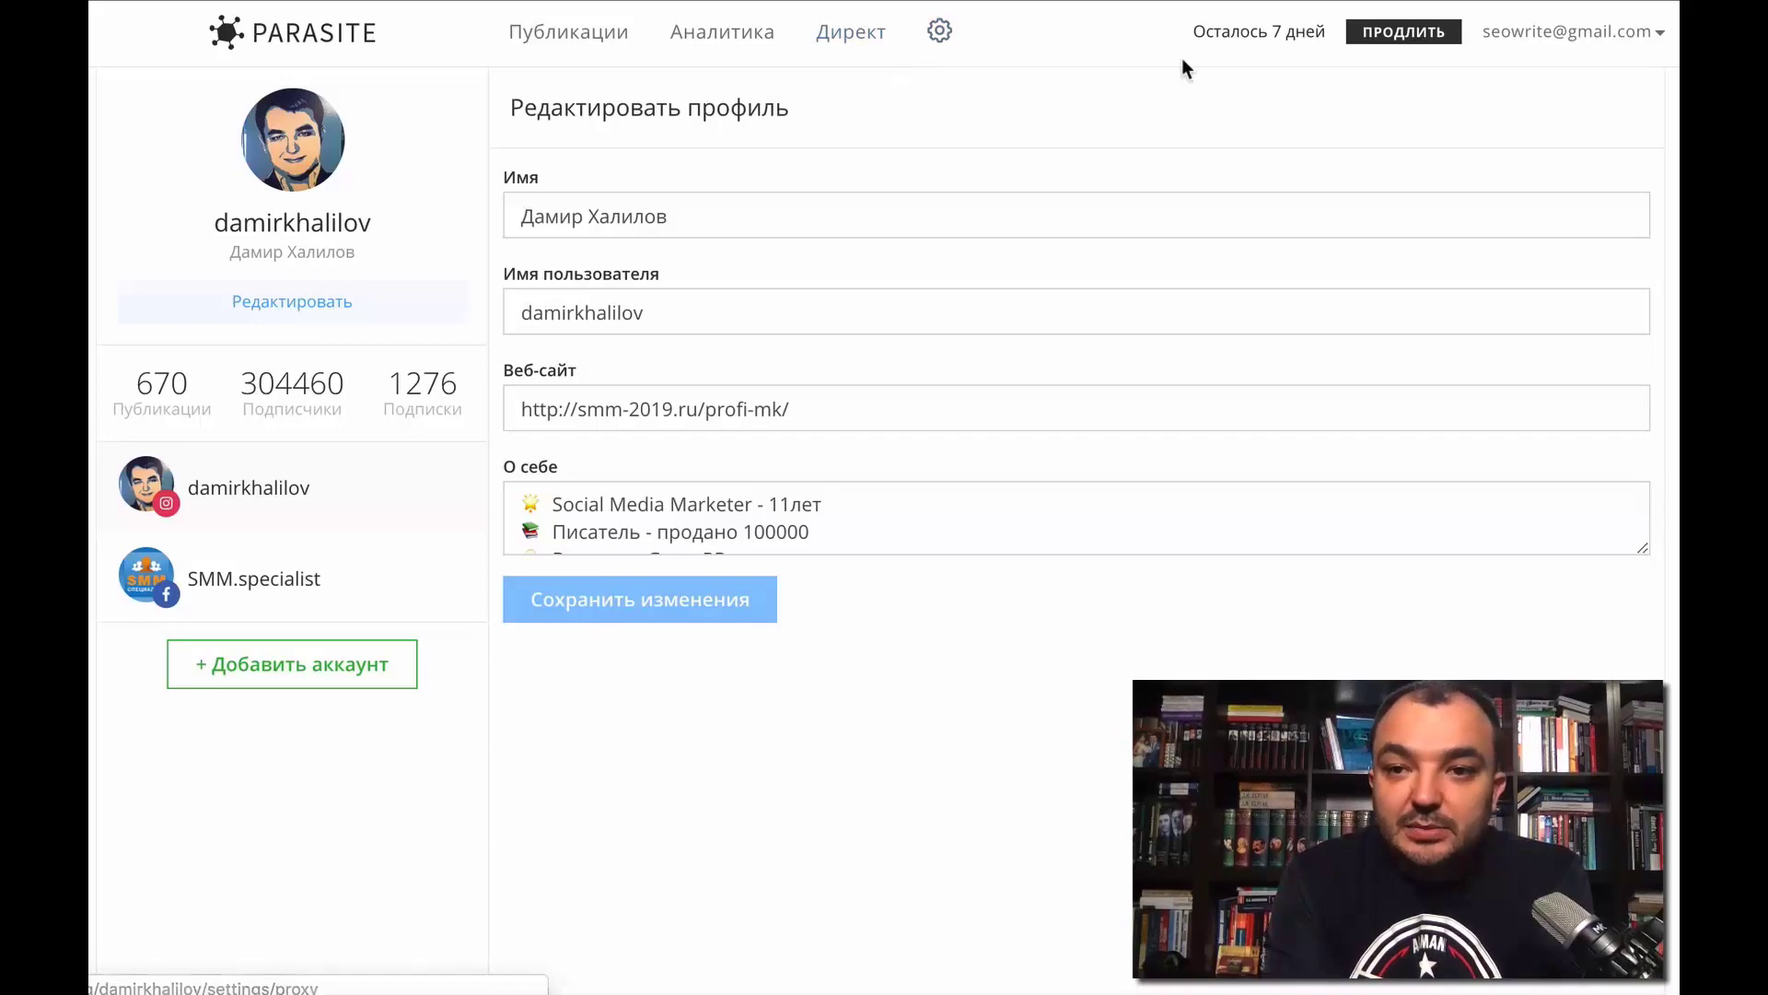
# - Open the service's own profile settings and examine the general profile and team sections
pyautogui.click(1662, 39)
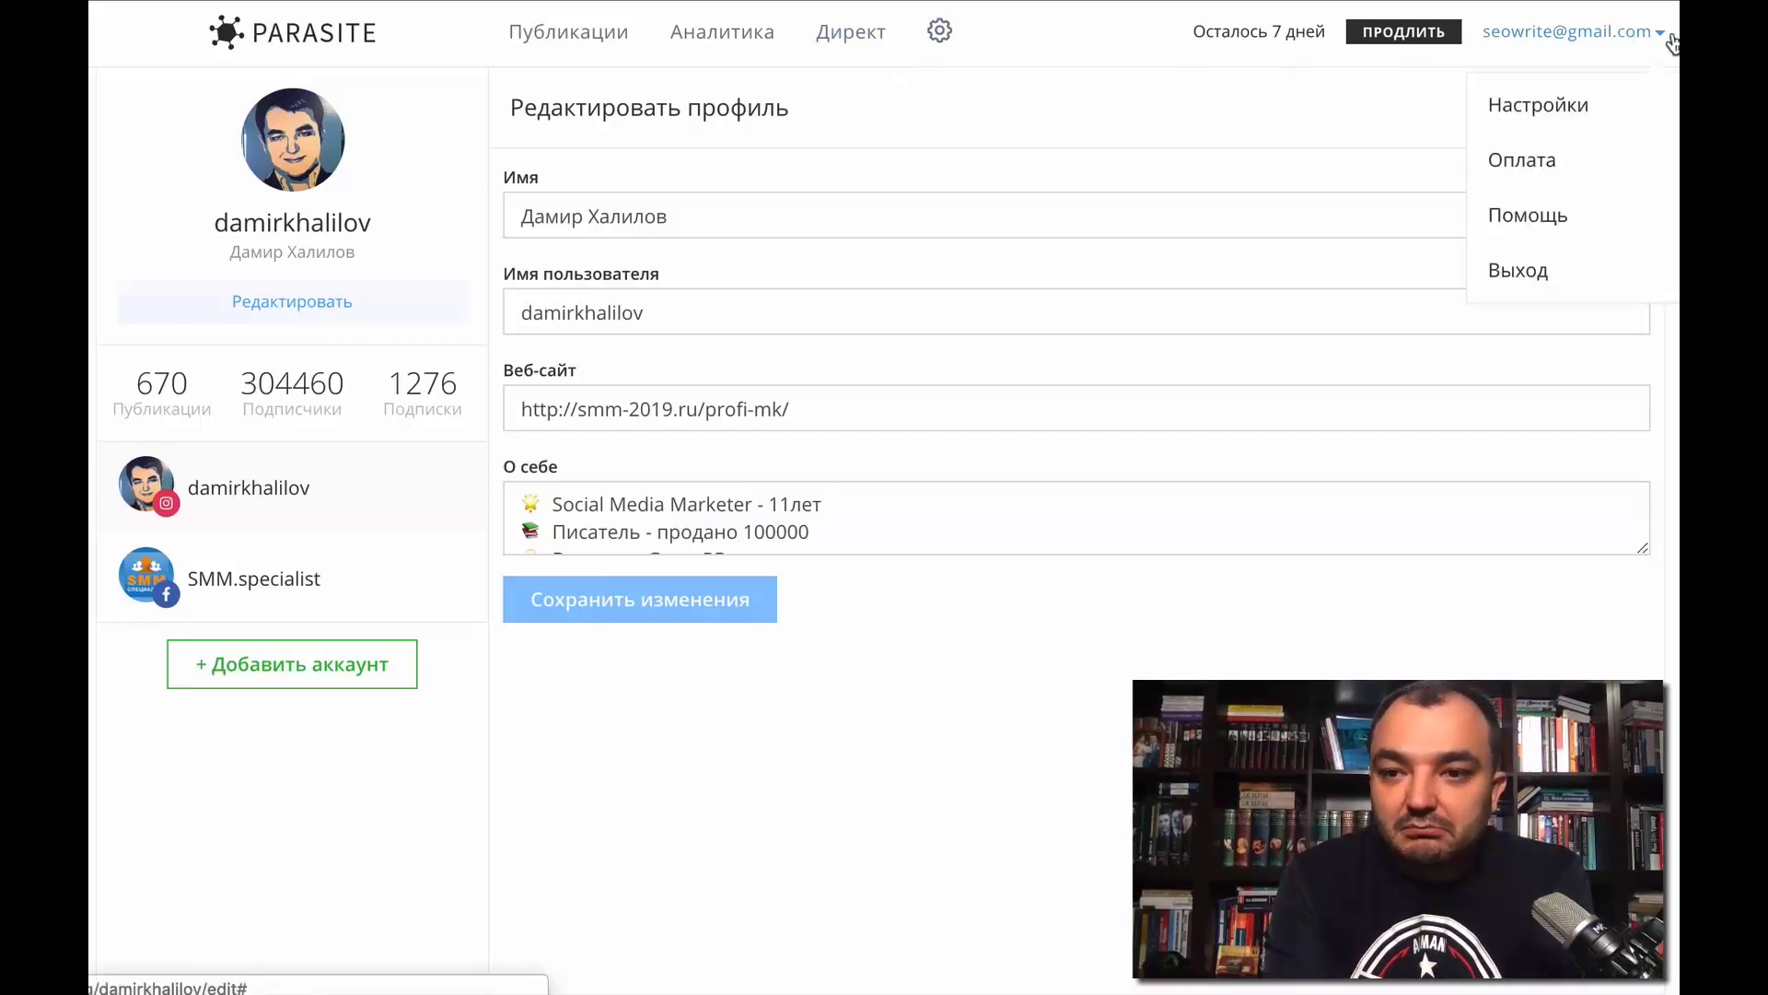
pyautogui.click(1528, 124)
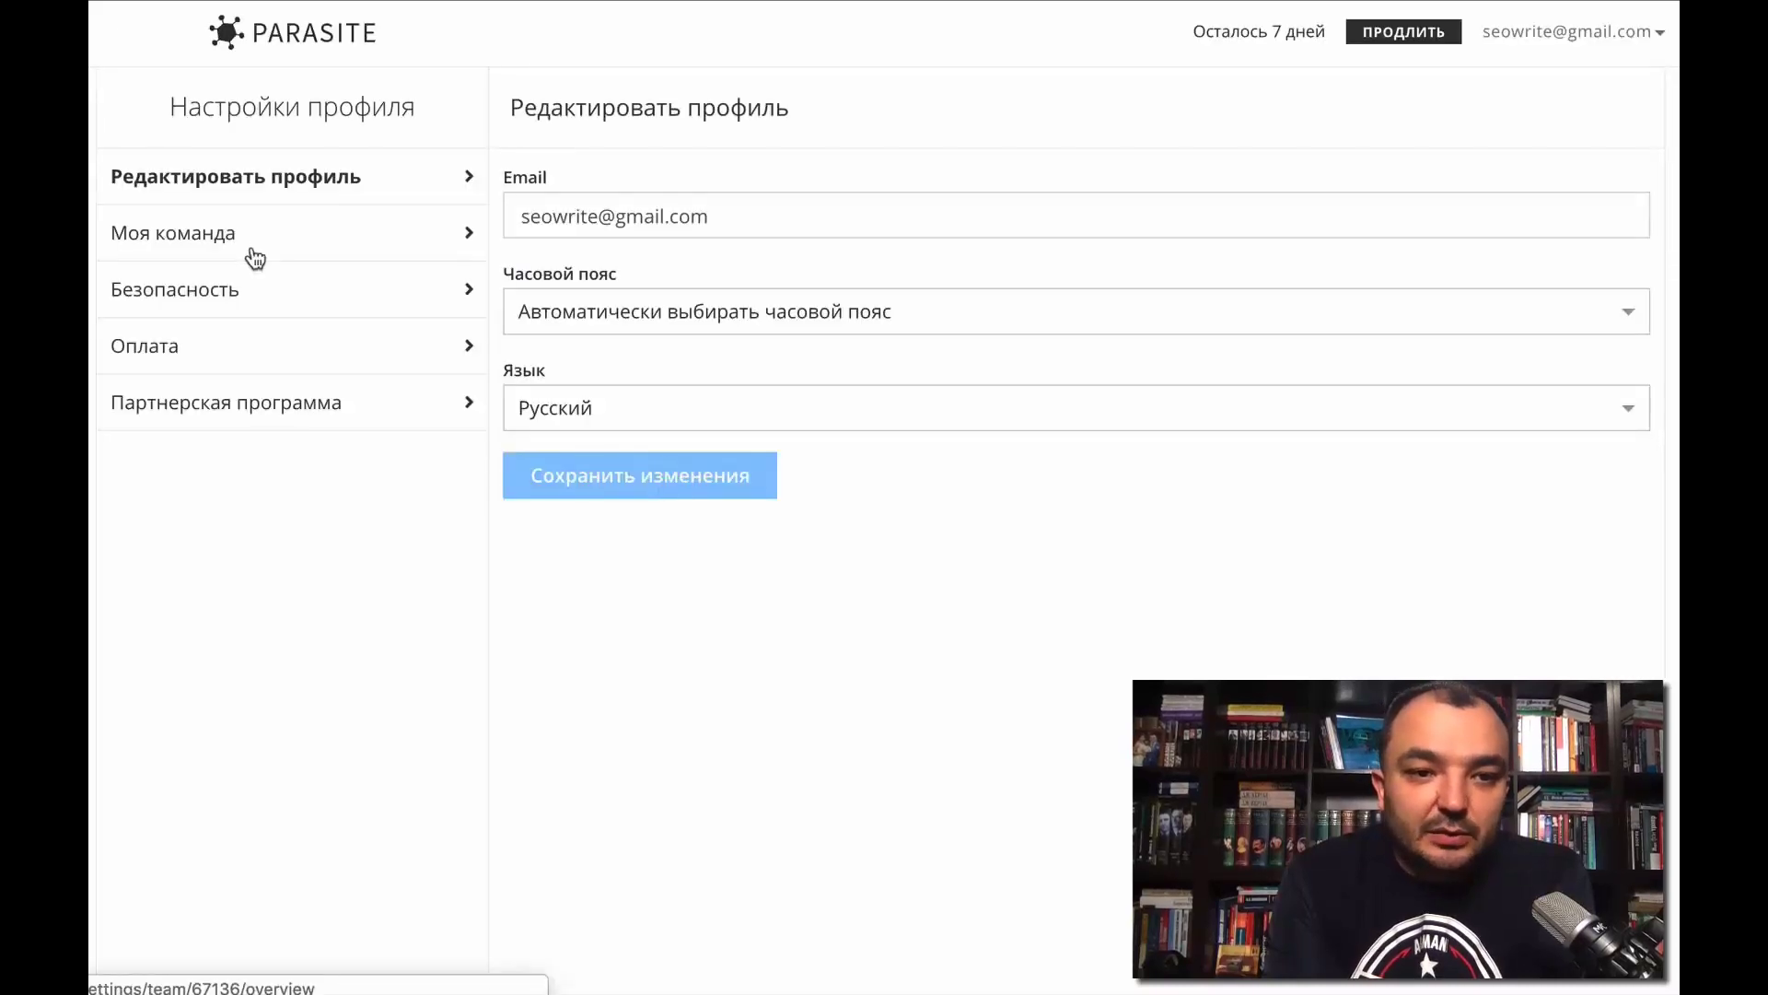
pyautogui.click(288, 256)
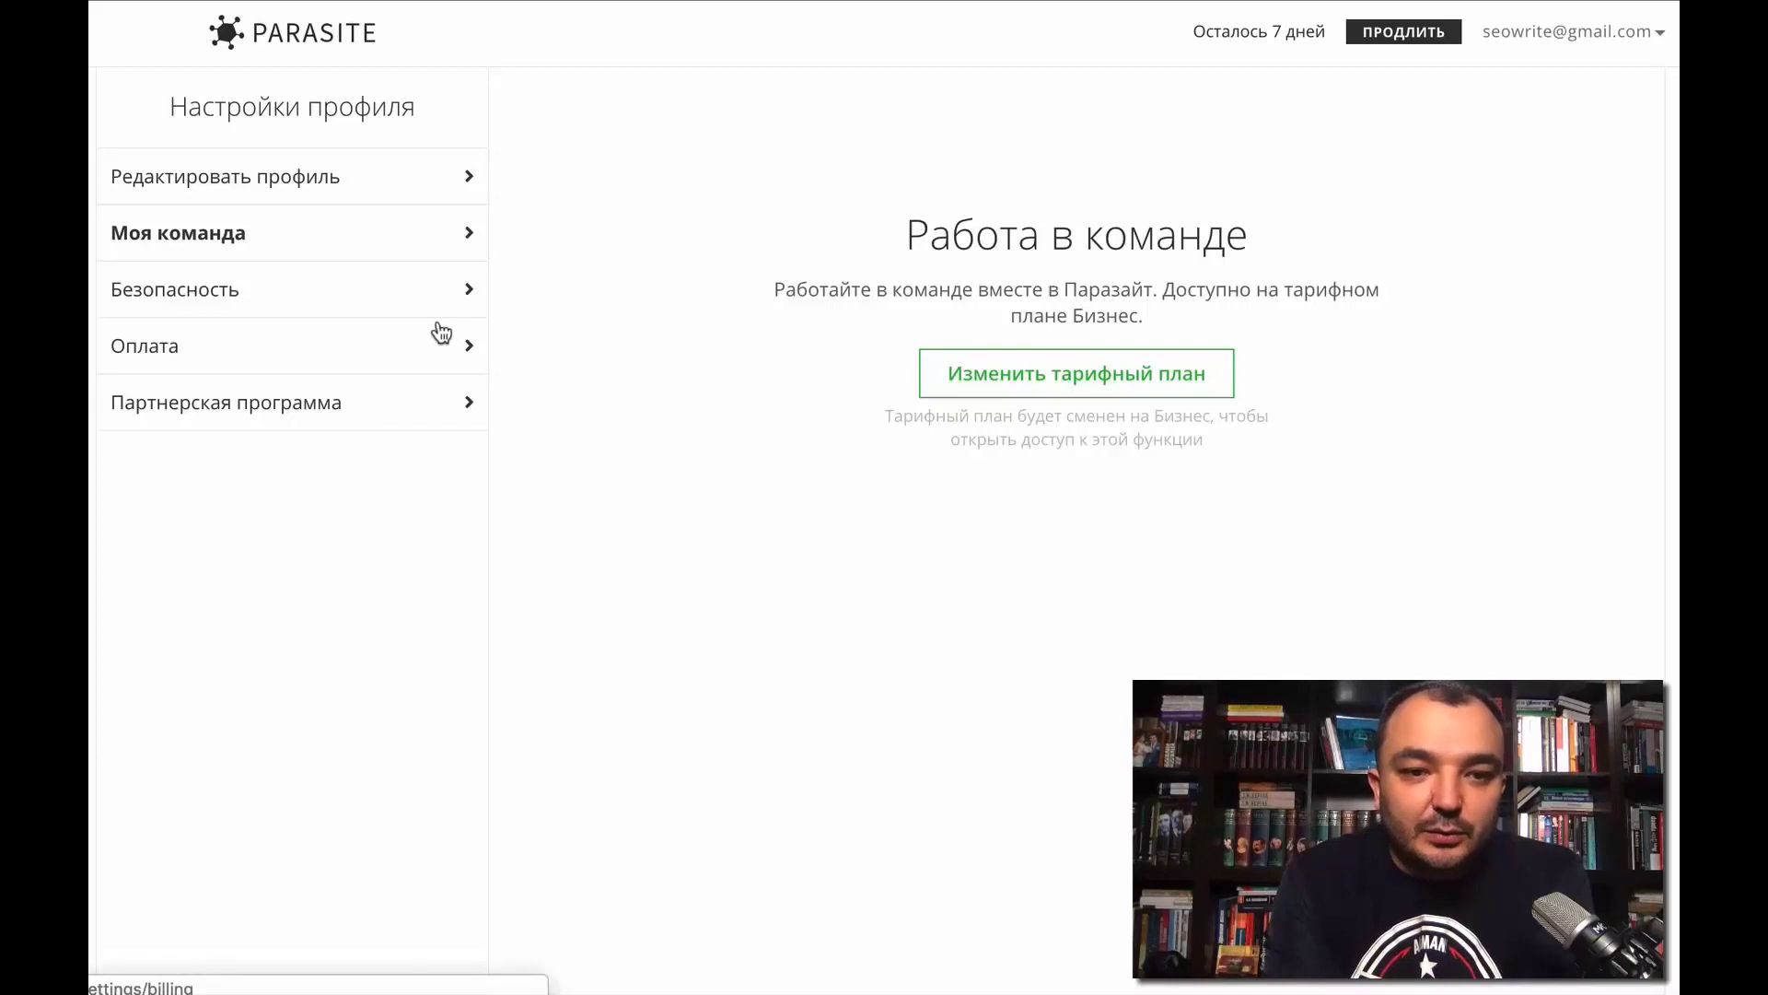
# - Examine the tariff plan, promo code and payment history details in the payment section
pyautogui.click(351, 359)
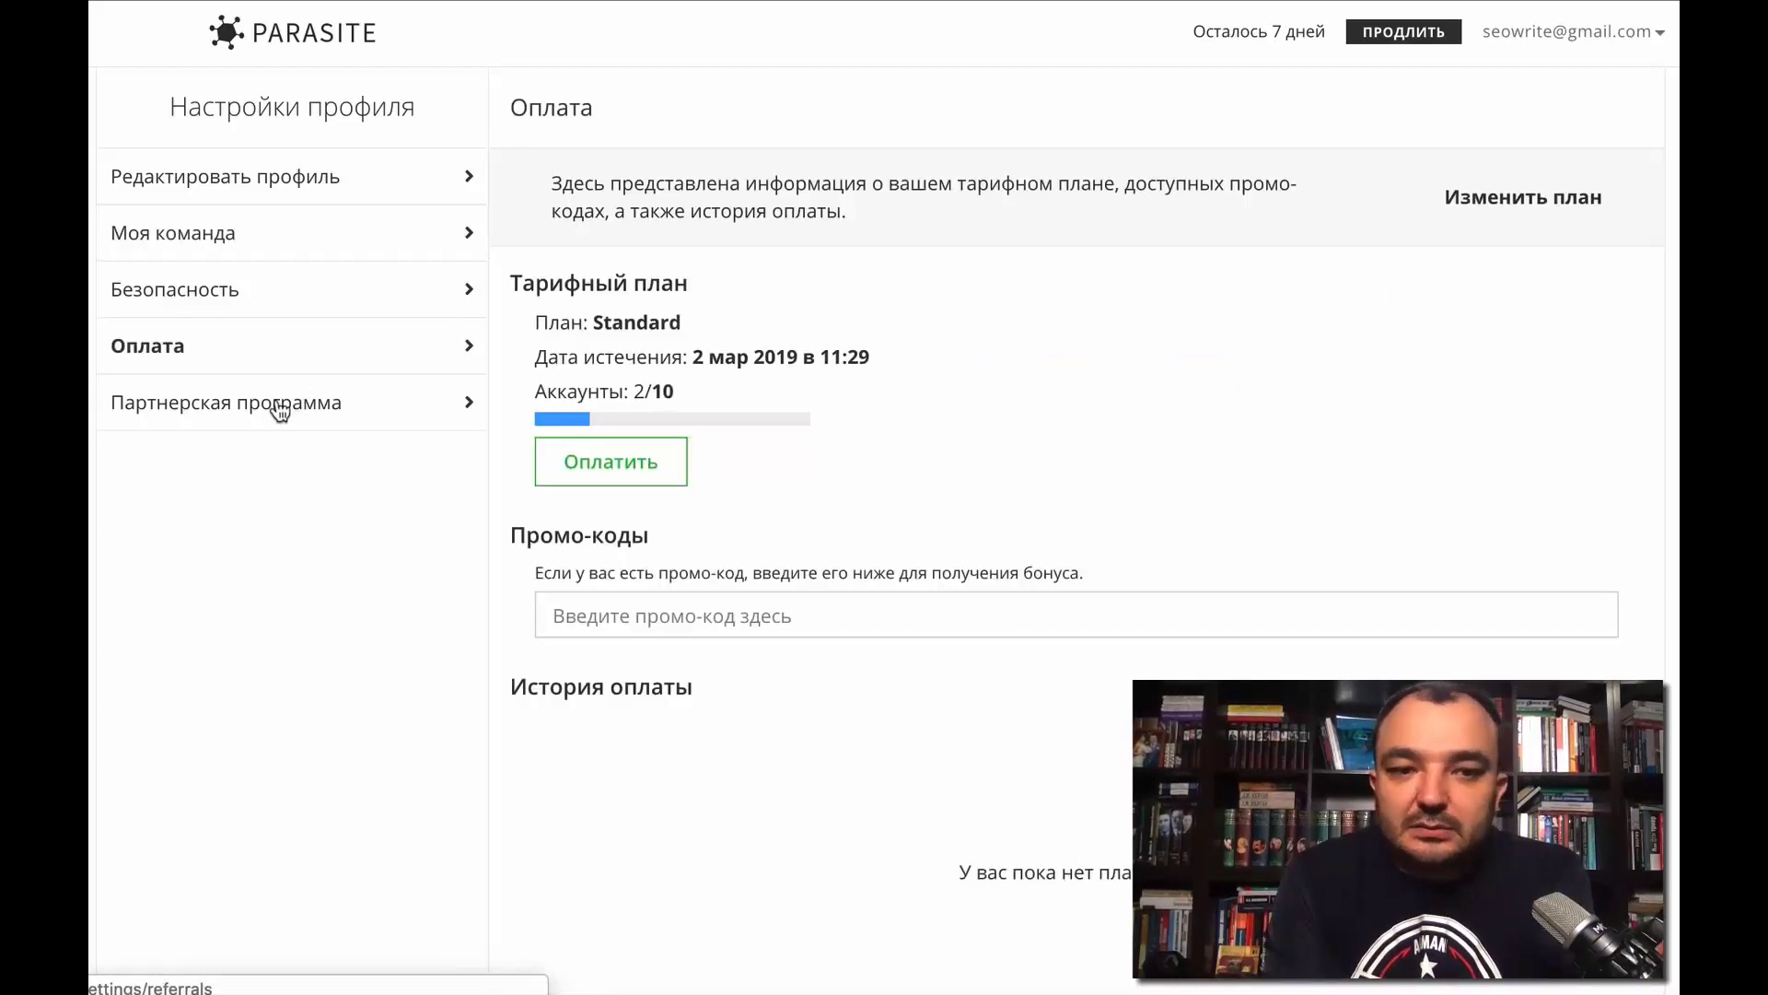
pyautogui.click(1658, 38)
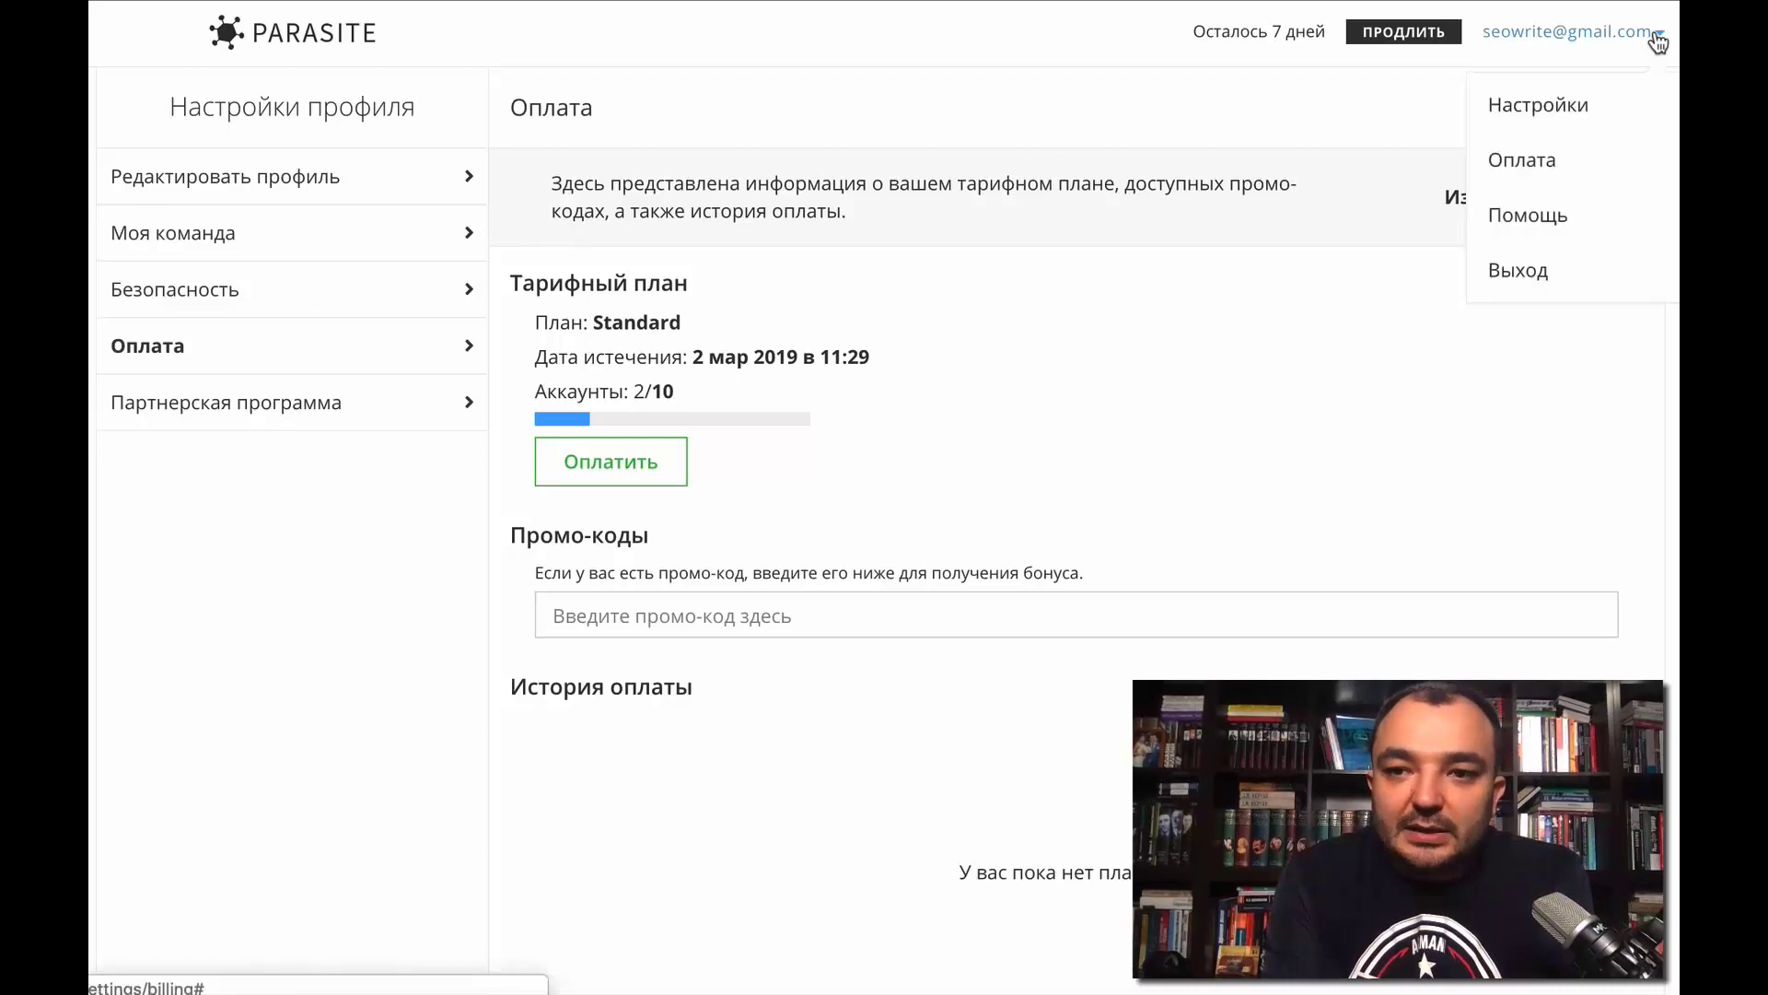
pyautogui.click(1571, 163)
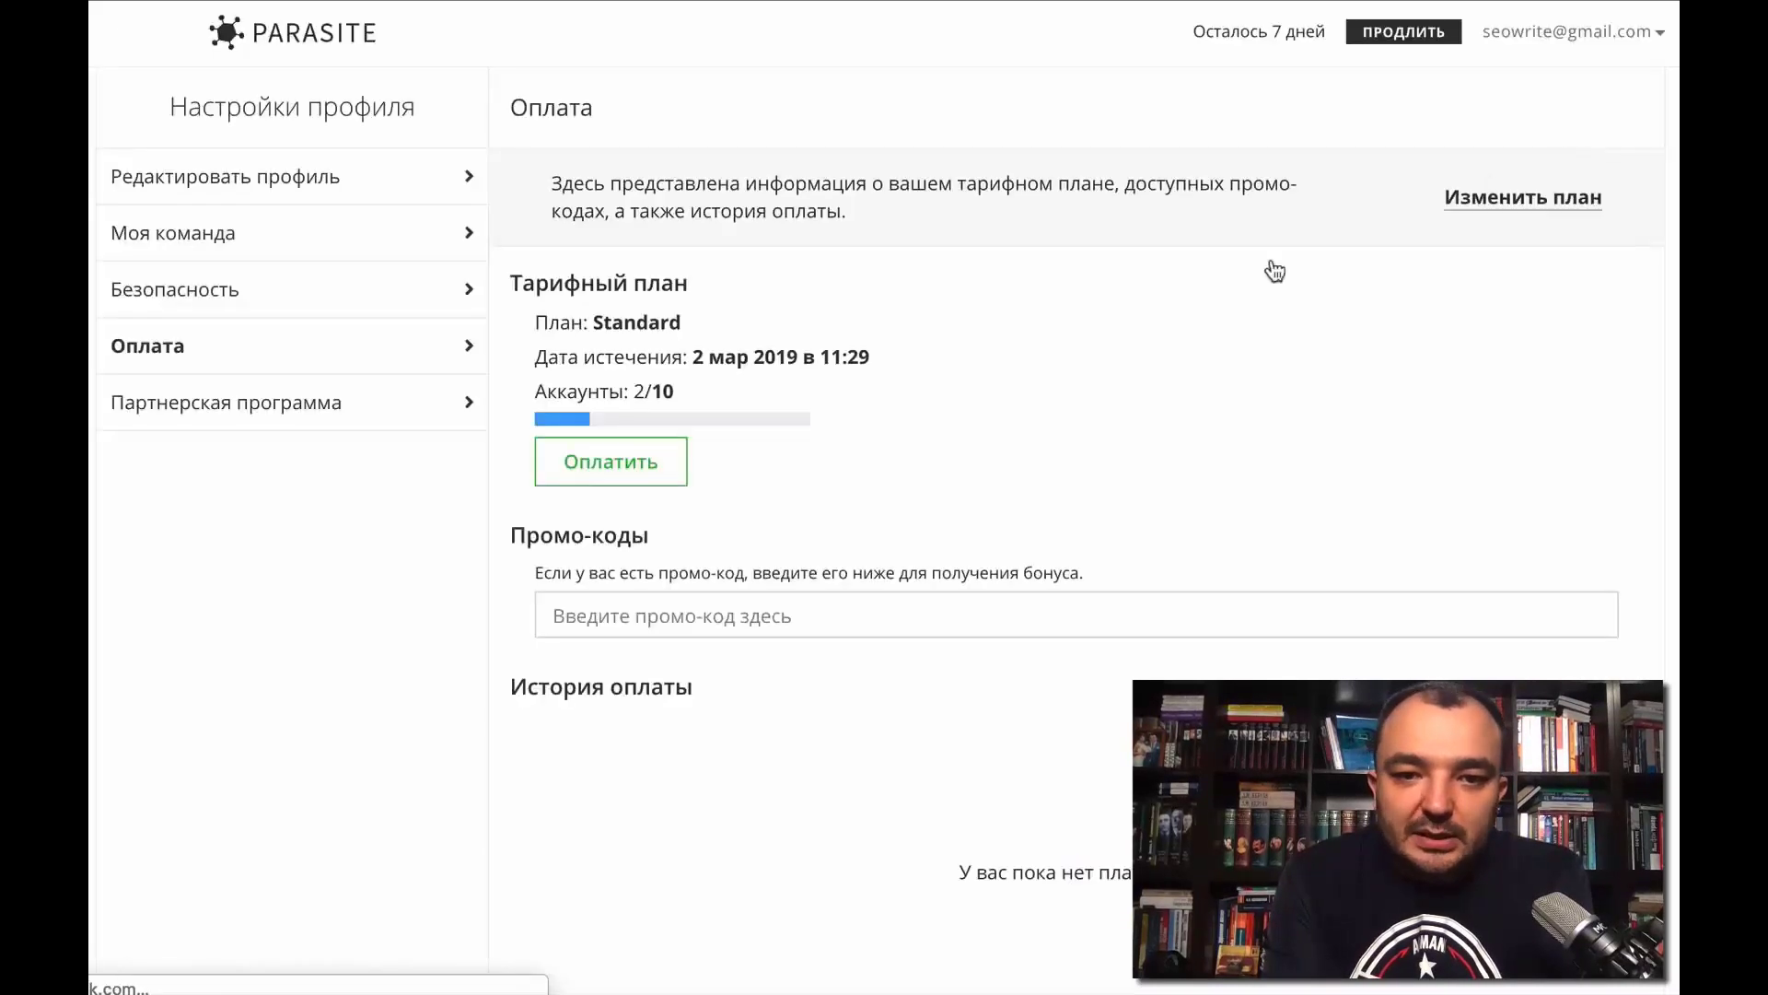
pyautogui.scroll(-1, 983, 437)
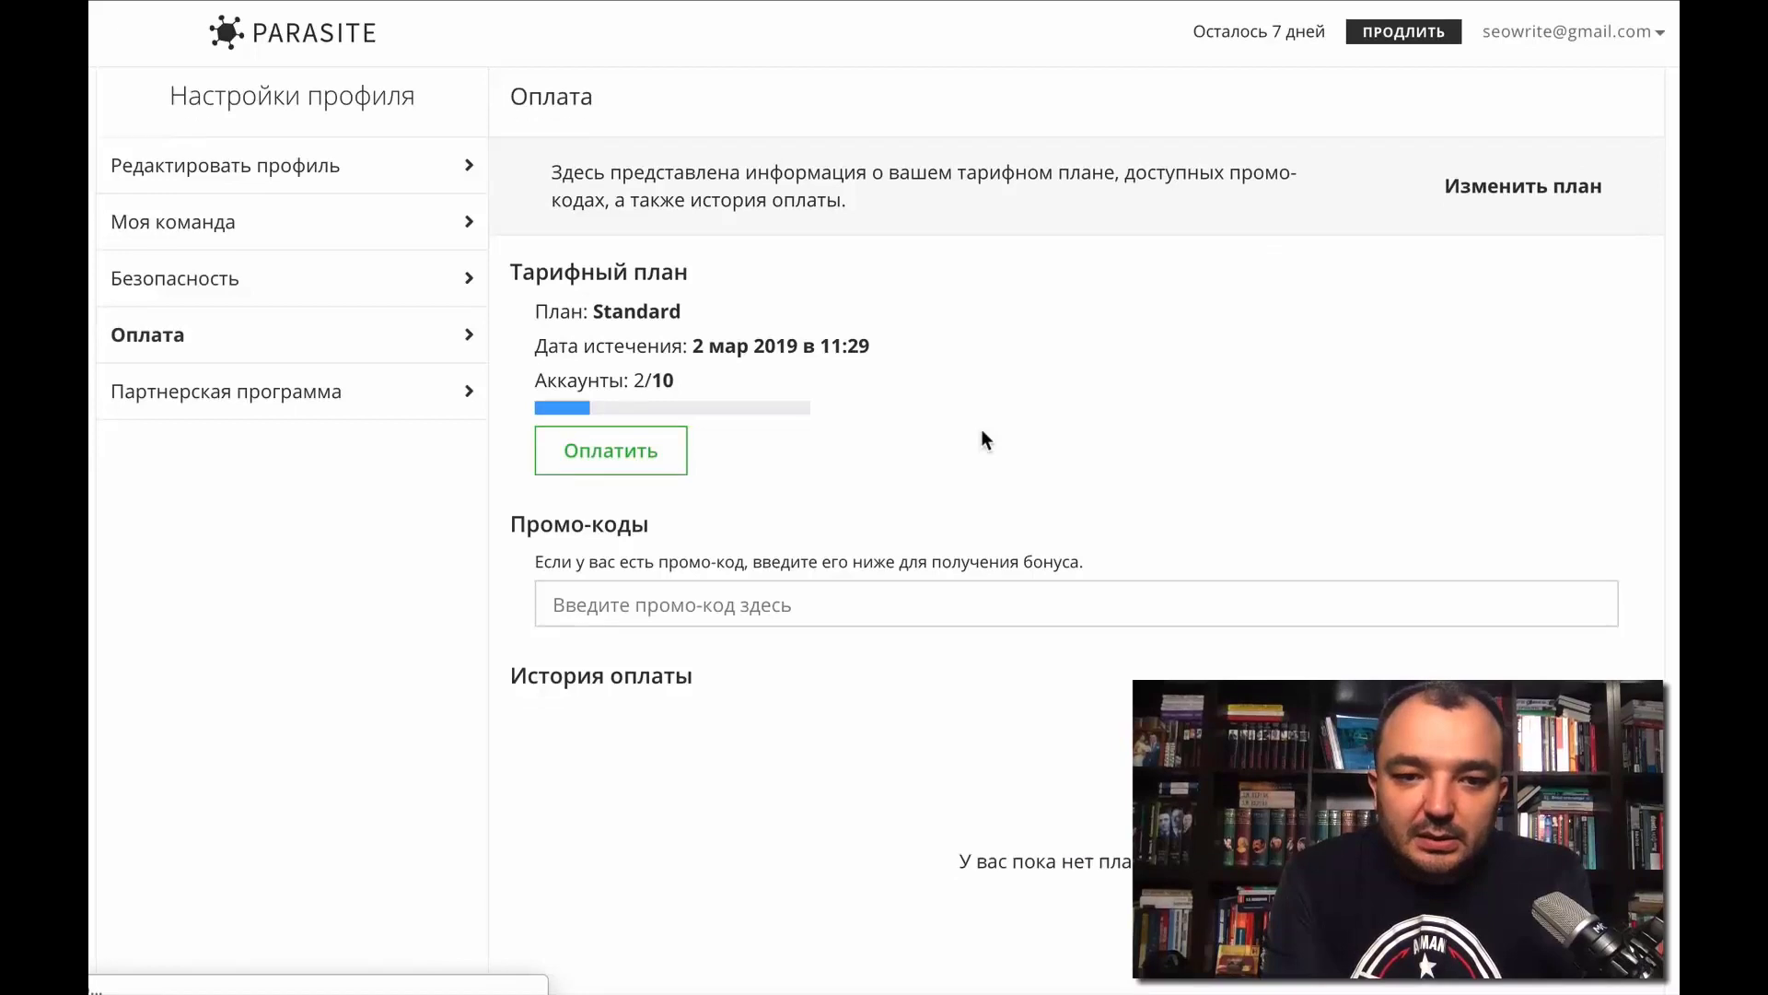
# - Switch the tariff plan to Business from the team section to unlock teamwork
pyautogui.click(201, 208)
pyautogui.click(1154, 365)
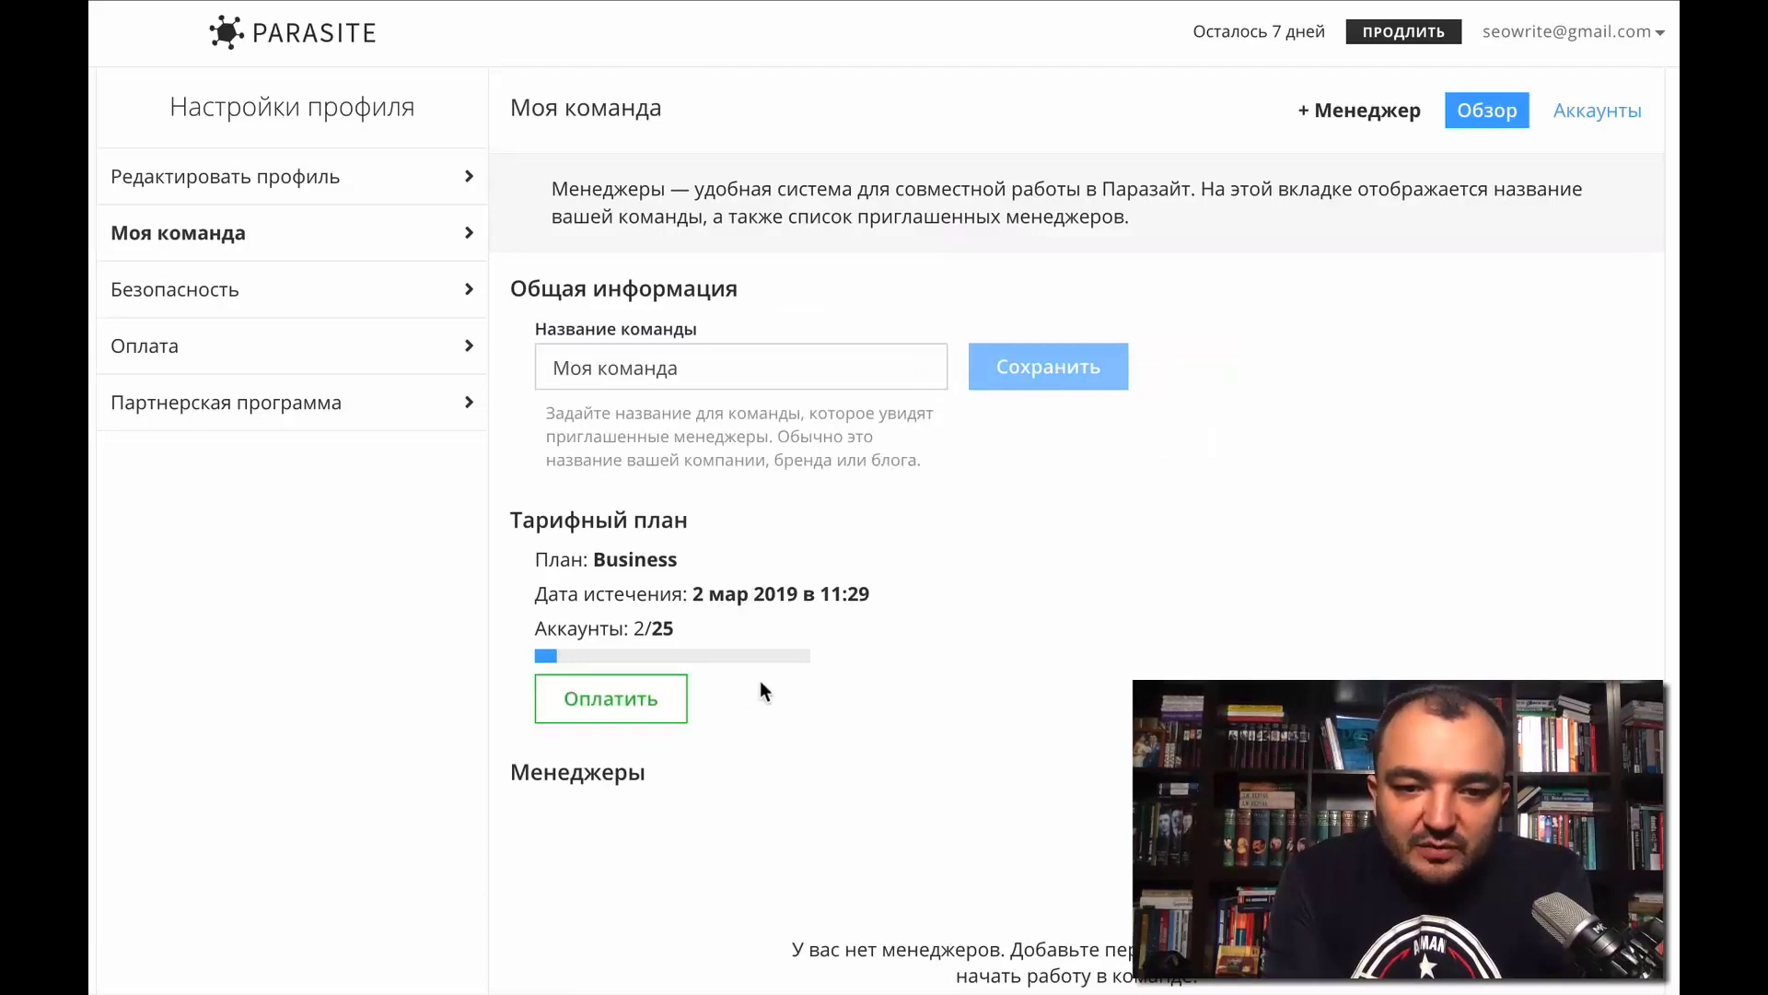
# - Review the team overview and the managers assigned to each account, and return to the service's home page
pyautogui.scroll(-1, 760, 681)
pyautogui.scroll(1, 759, 682)
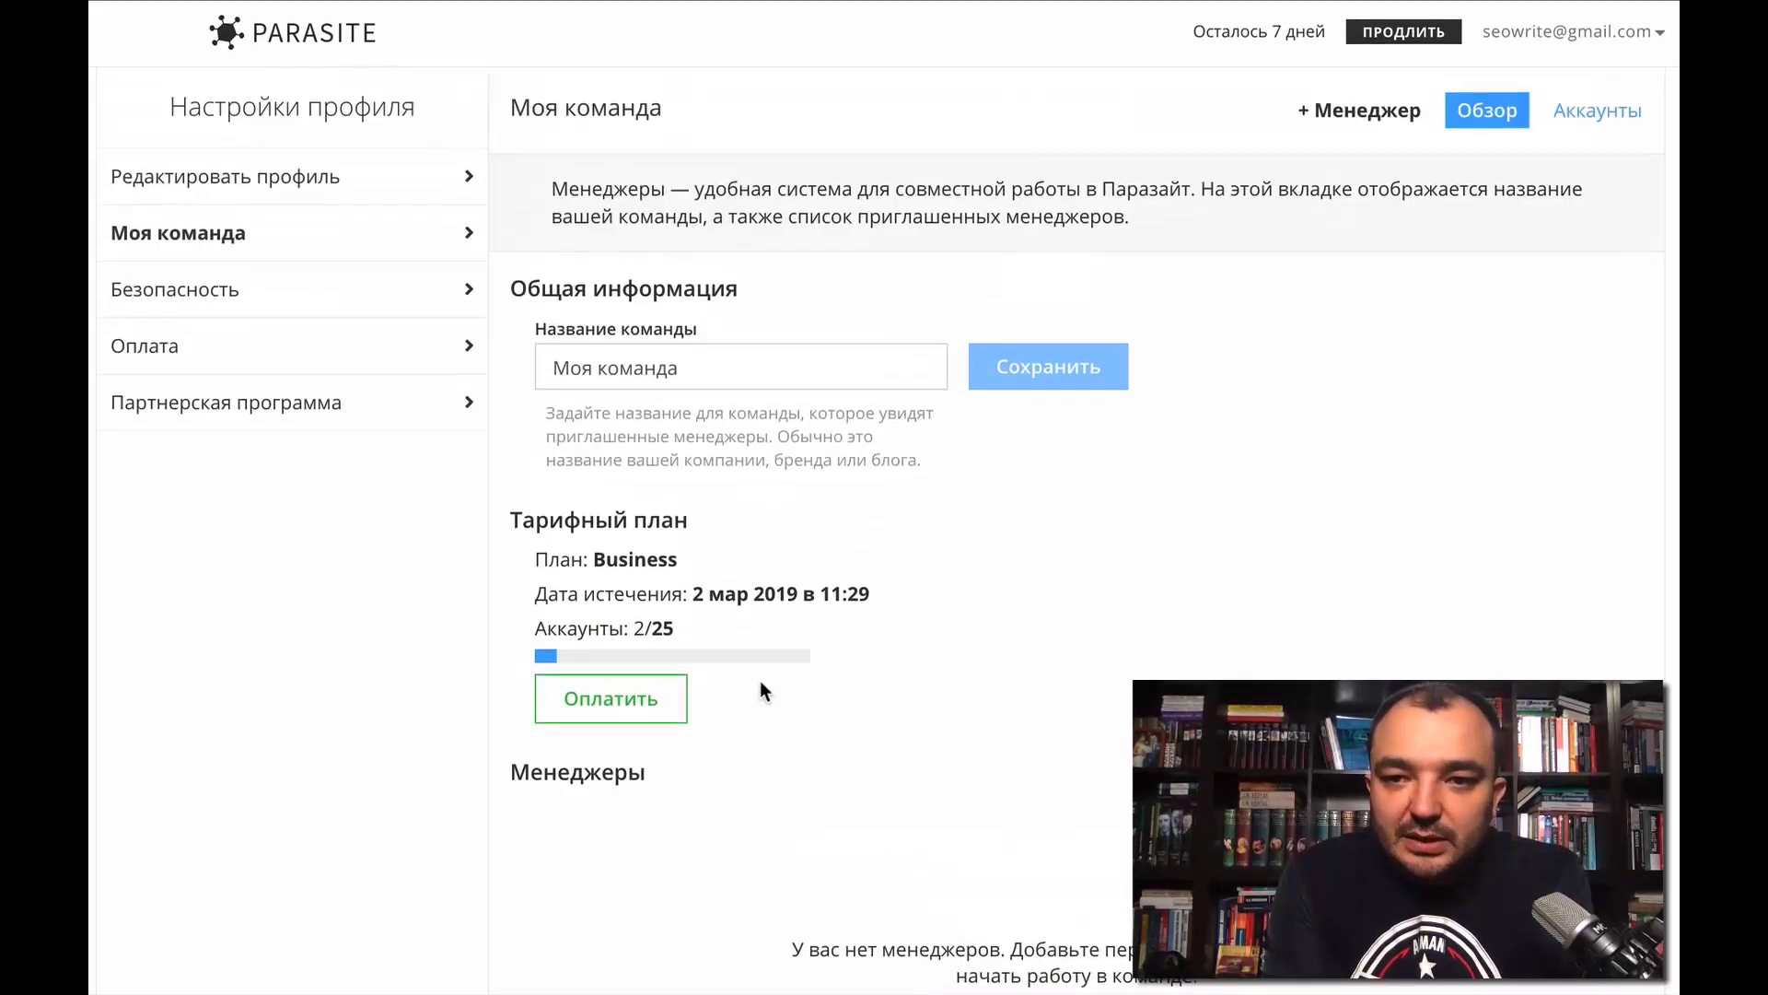
pyautogui.click(1606, 114)
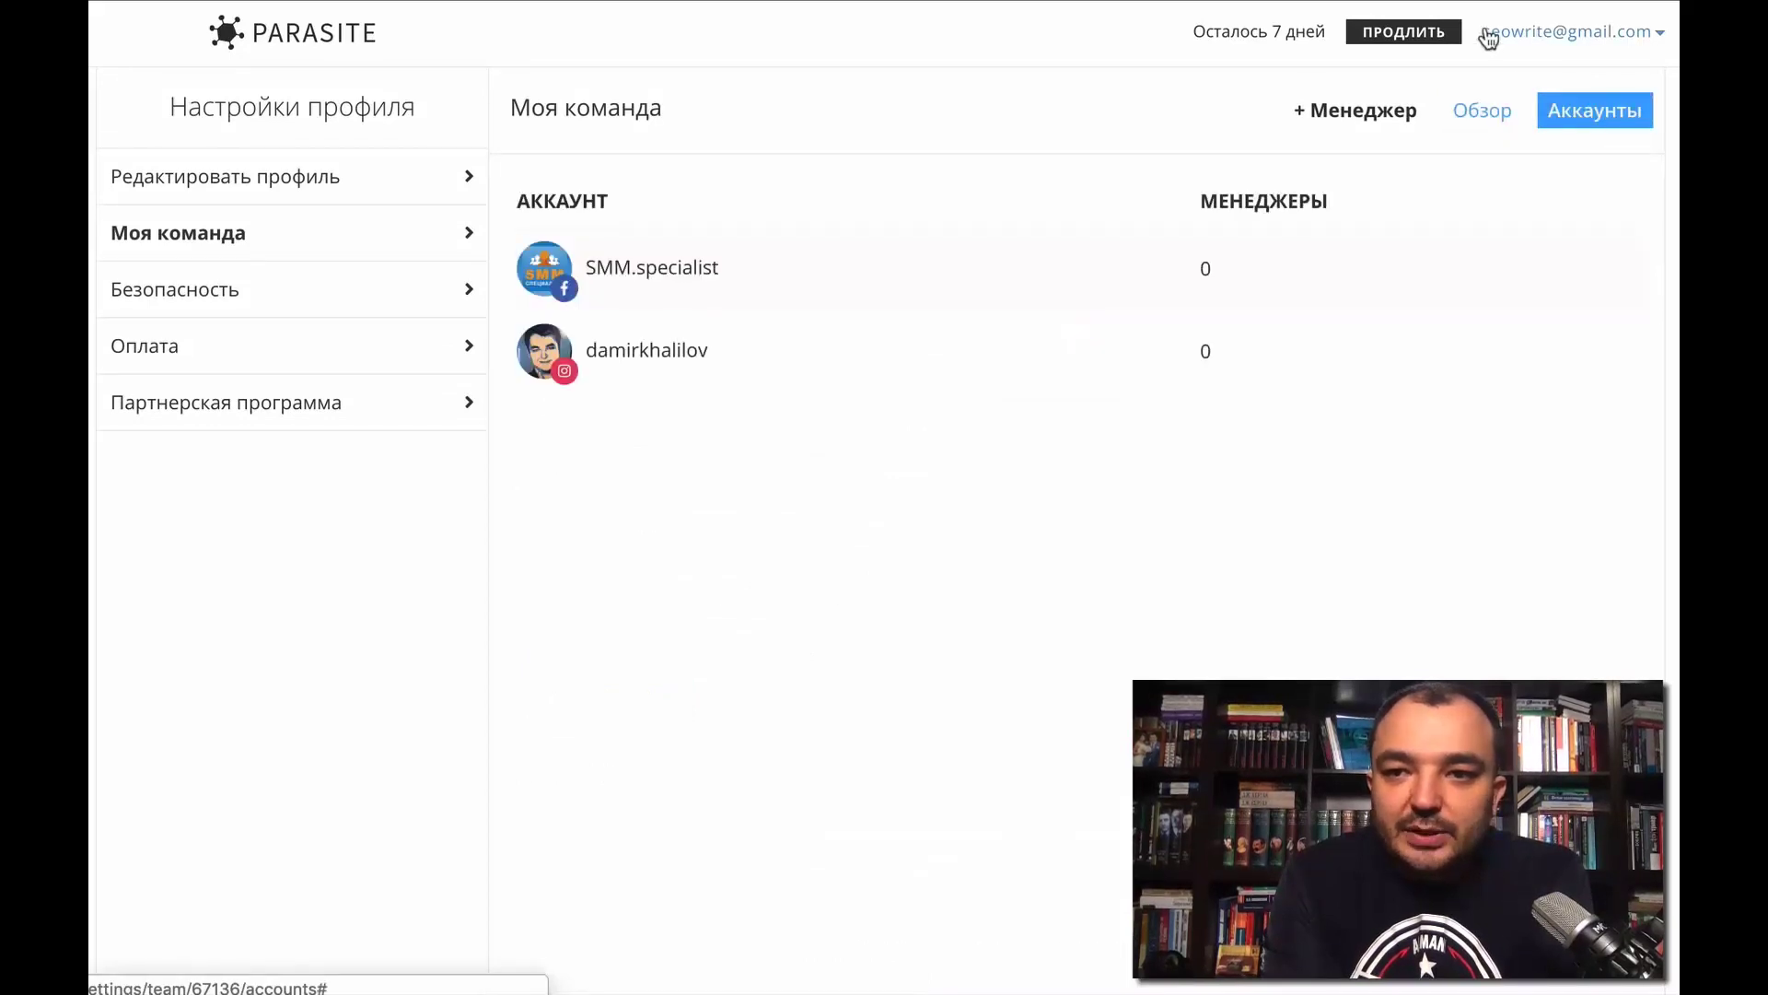
pyautogui.click(309, 14)
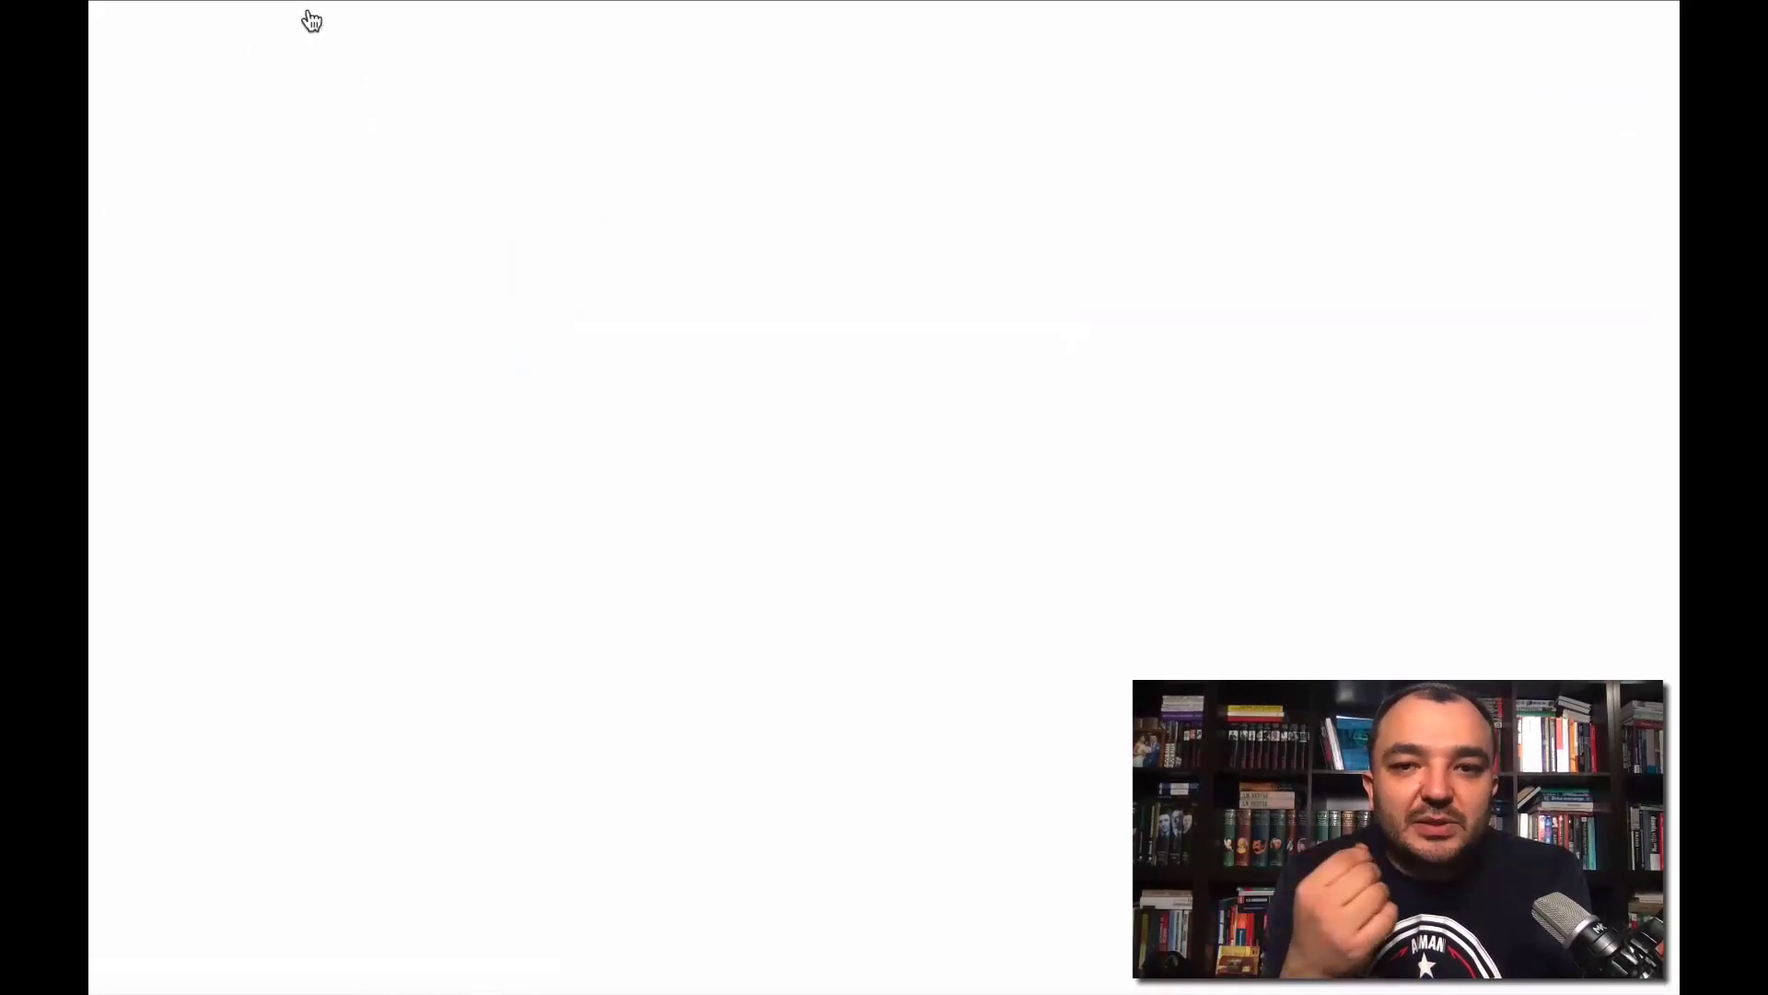